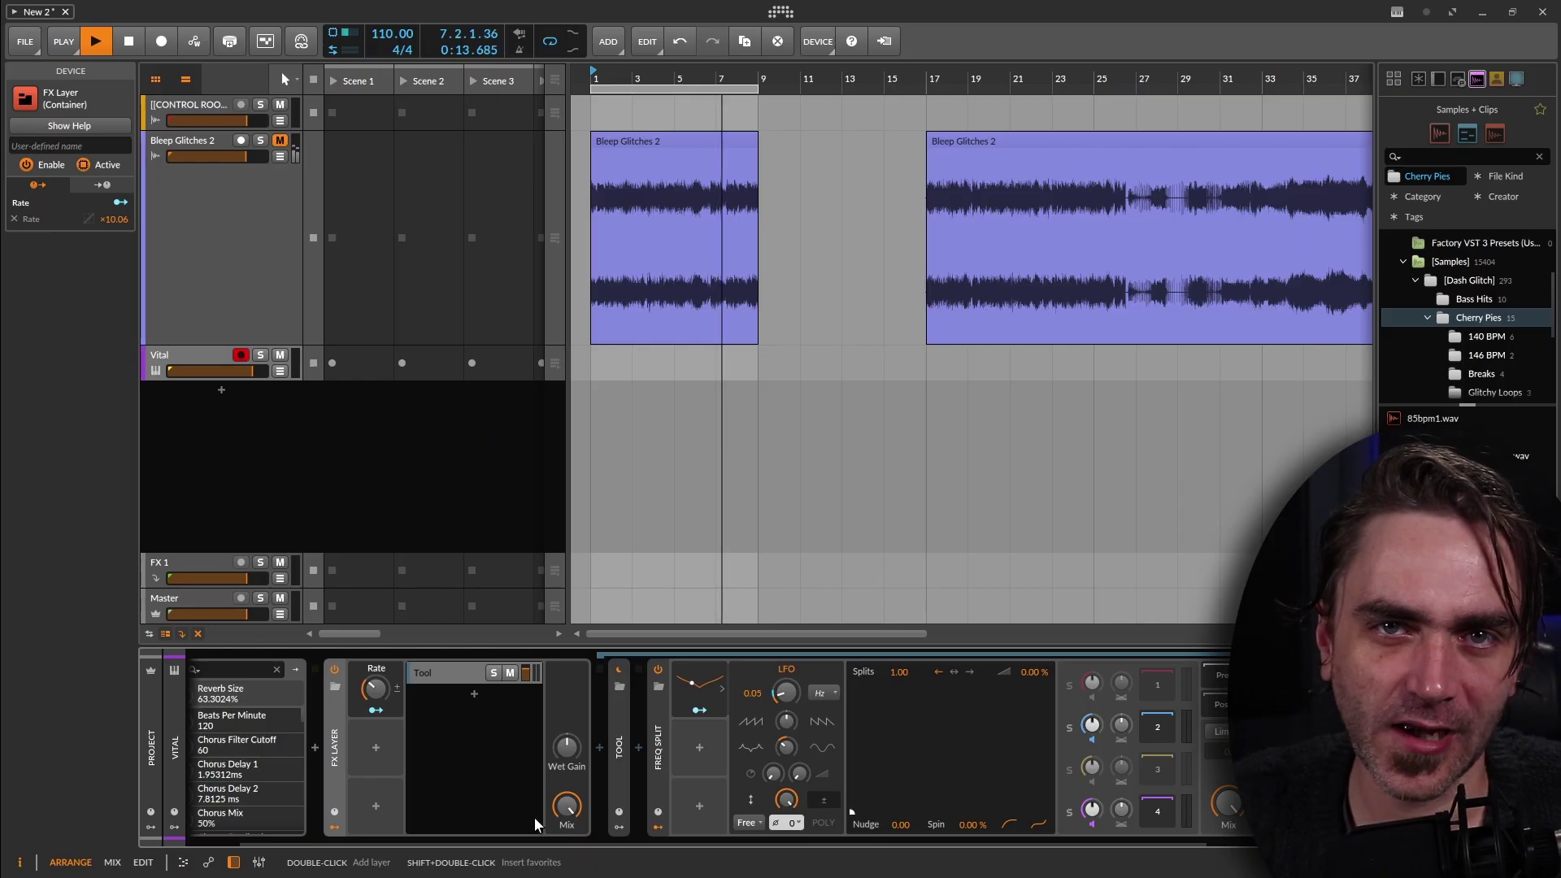
Mute the Vital track and stop the playback
{"action": "left_click", "coordinate": [660, 768]}
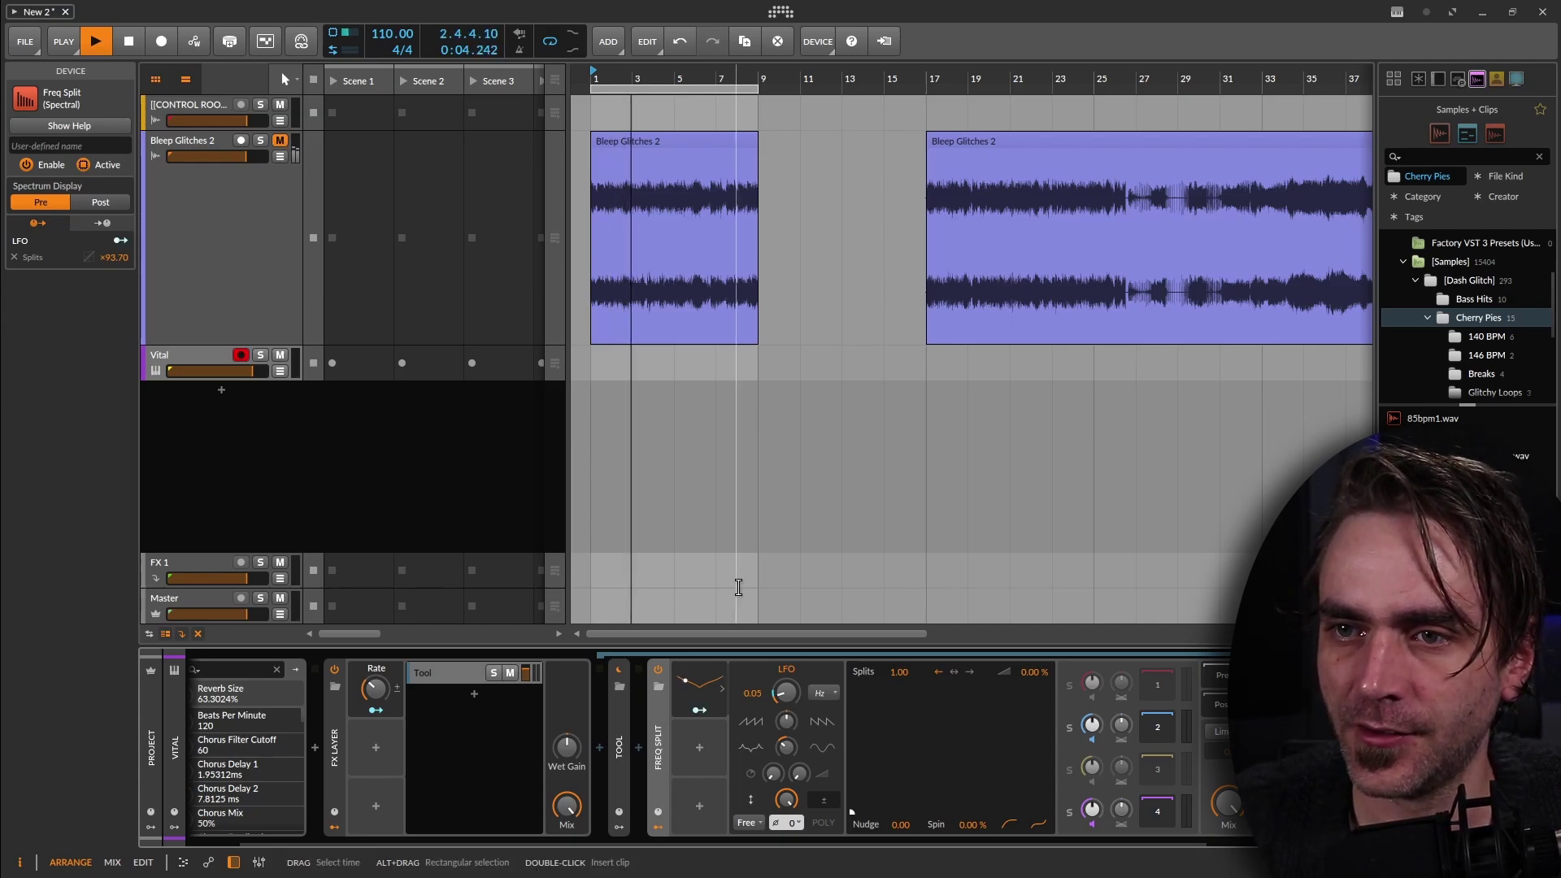
{"action": "left_click", "coordinate": [279, 354]}
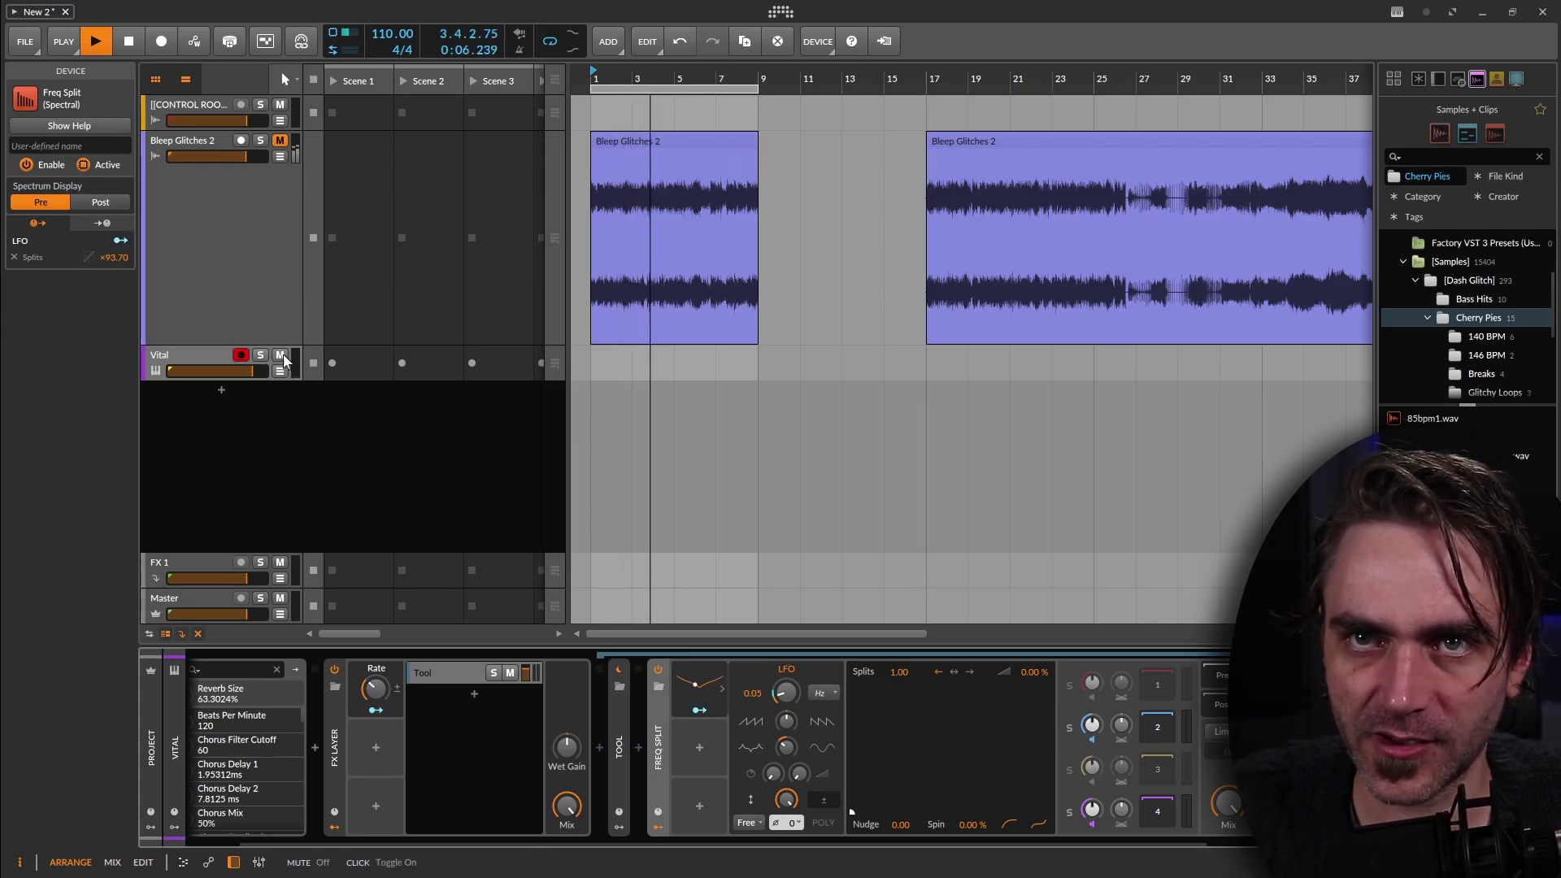
{"action": "key", "text": "space"}
{"action": "key", "text": "space"}
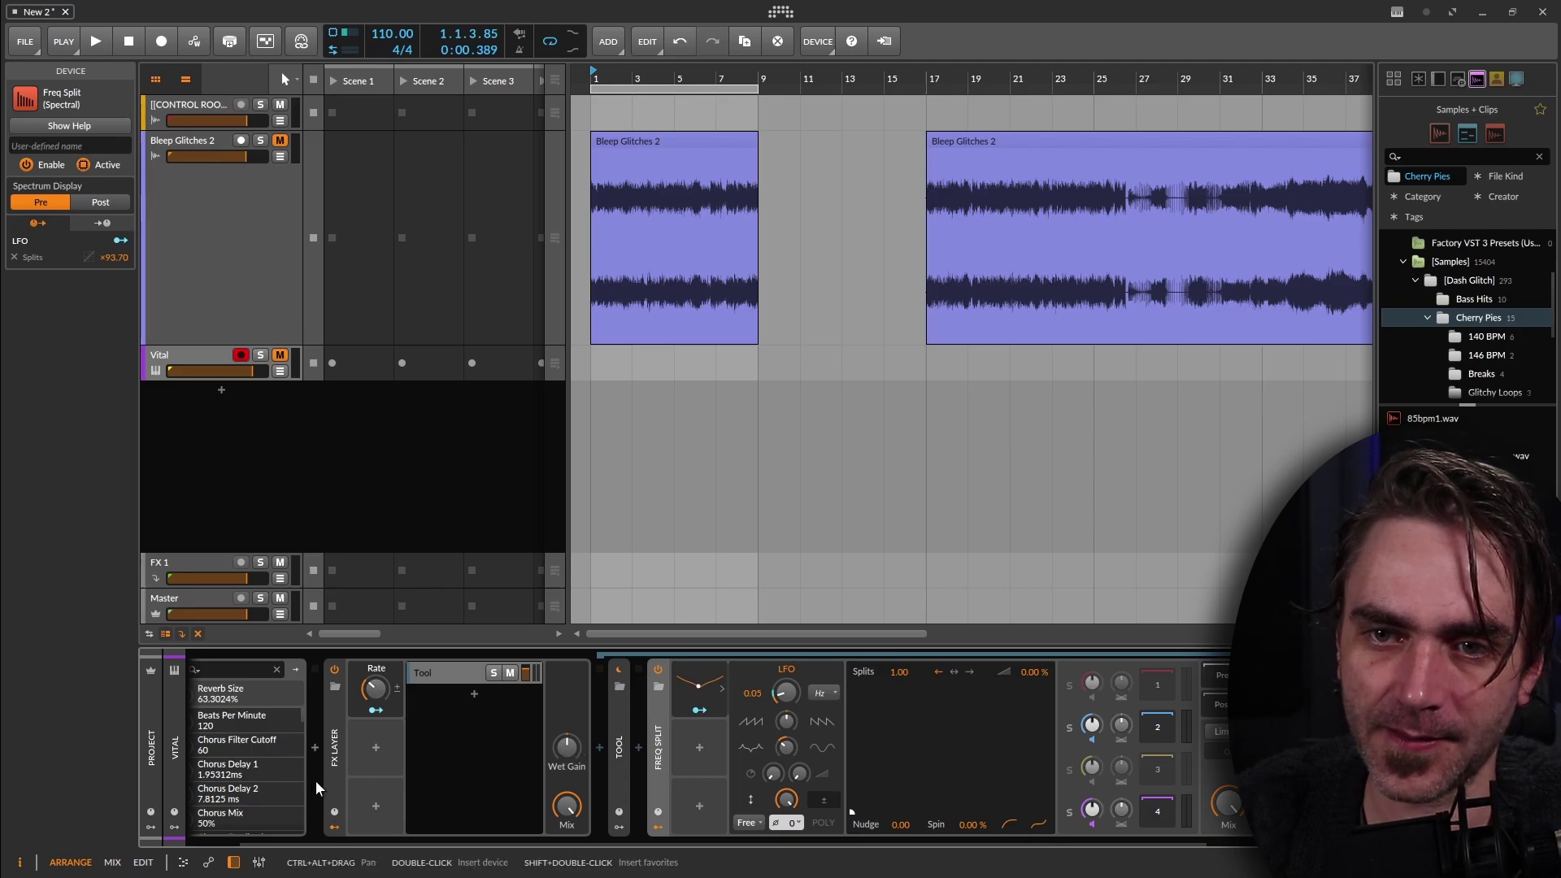
Turn off the Chorus and Reverb effects in the Vital synth, and leave the plug-in on its Voice page
{"action": "left_click_drag", "start_coordinate": [297, 847], "coordinate": [244, 846]}
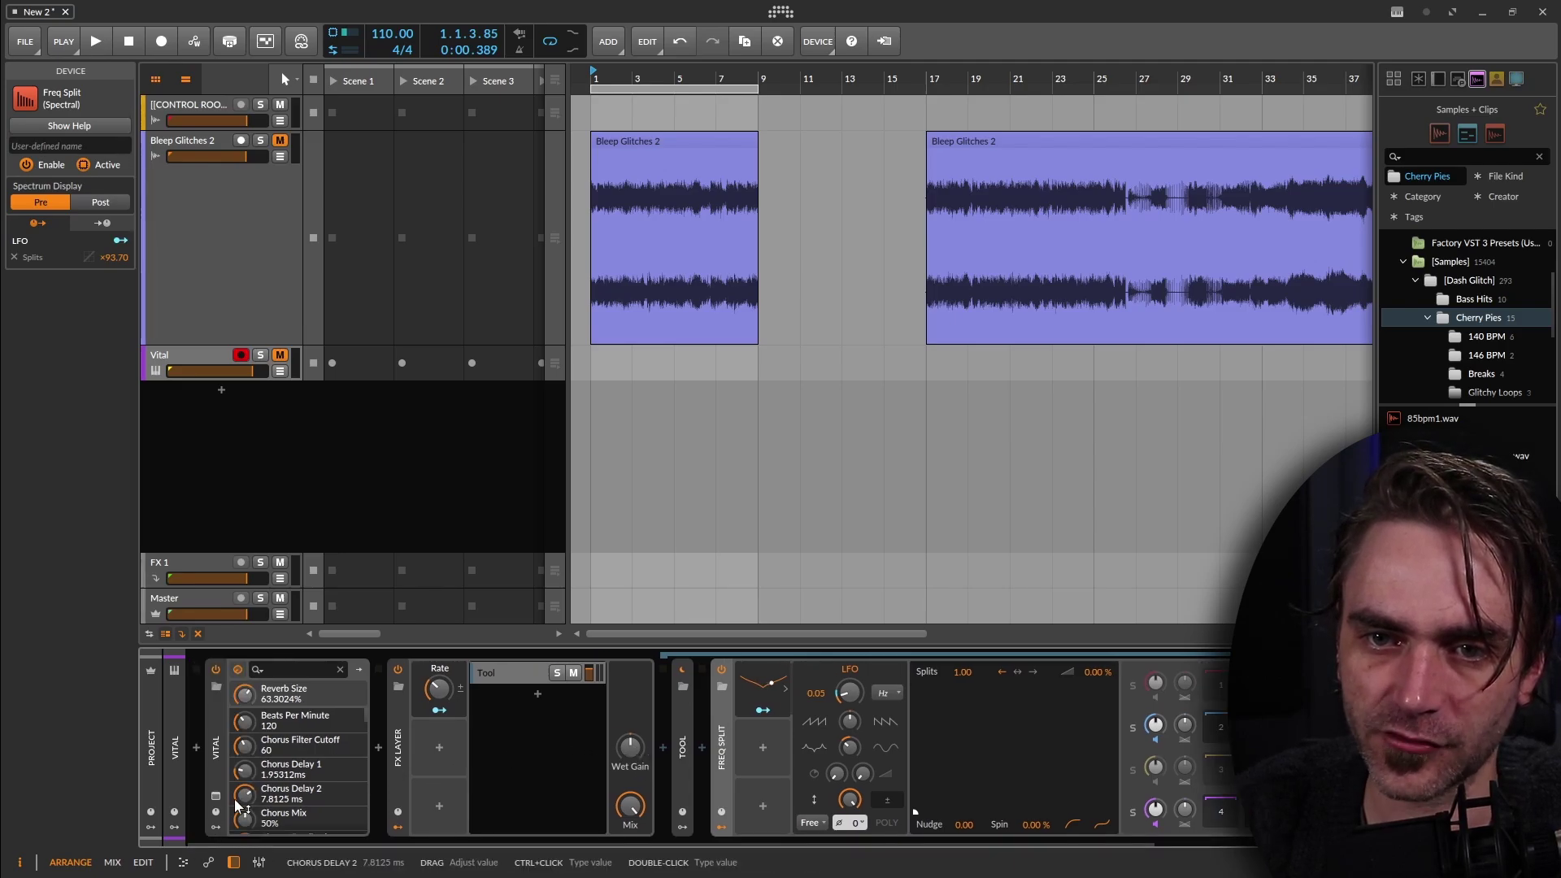
{"action": "left_click", "coordinate": [217, 796]}
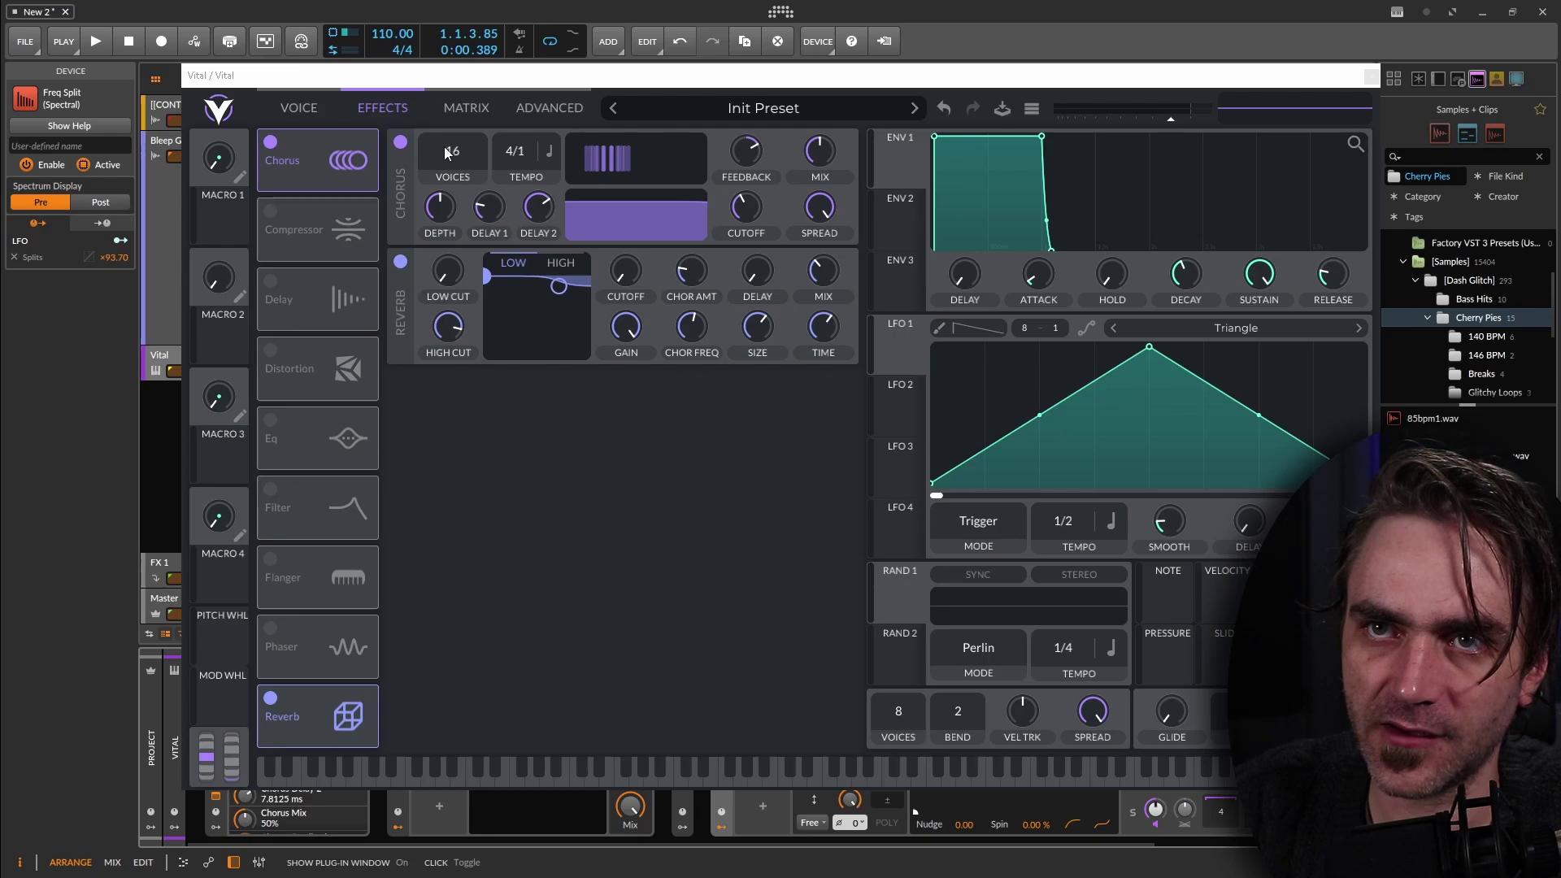
{"action": "left_click", "coordinate": [403, 146]}
{"action": "left_click", "coordinate": [400, 261]}
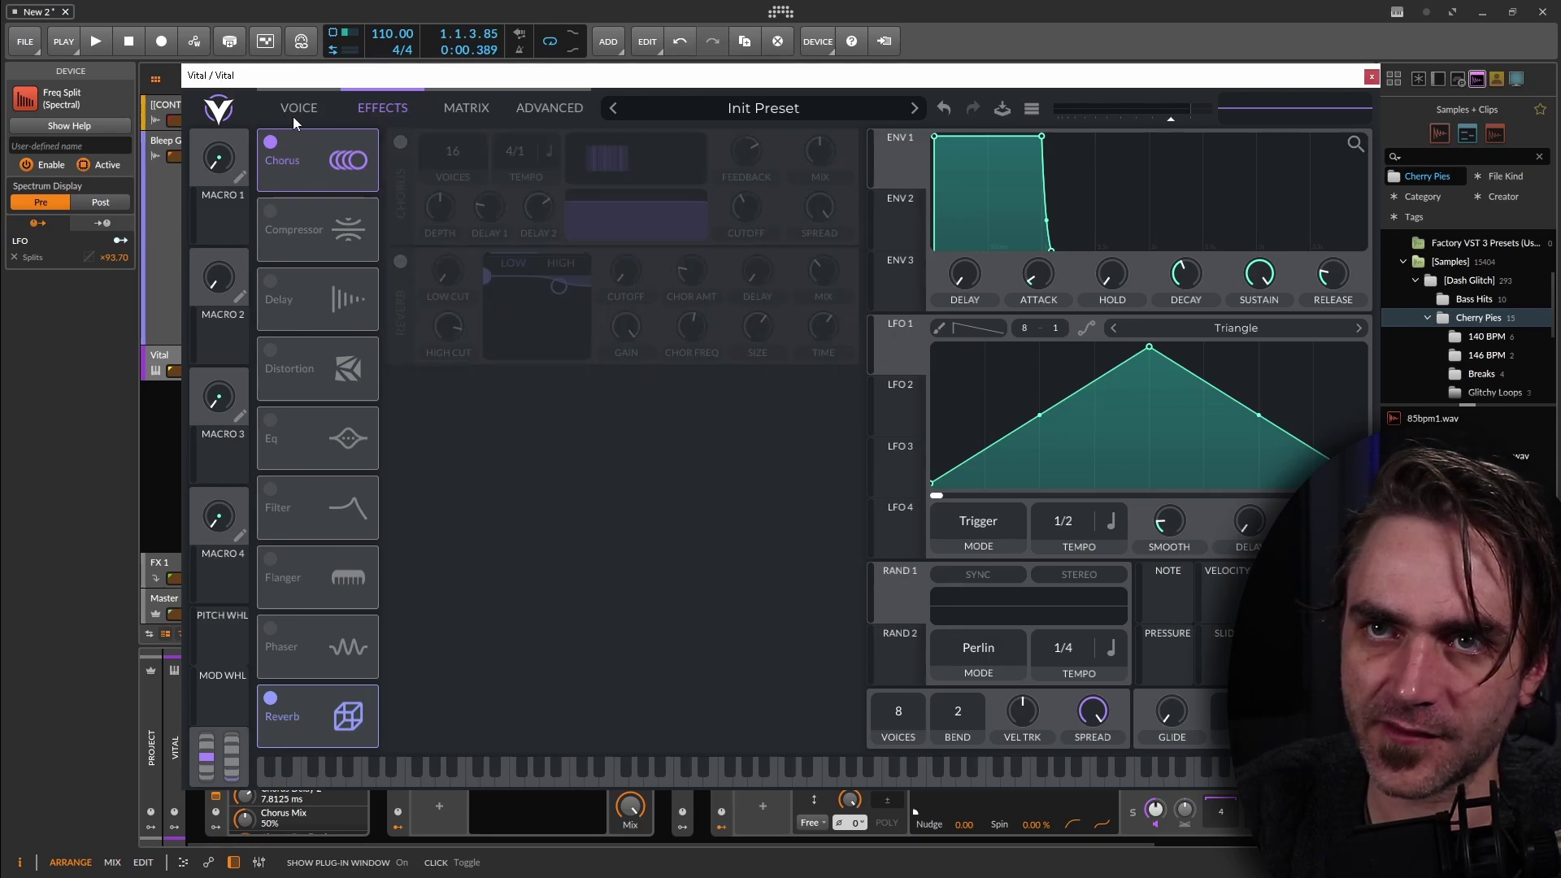
{"action": "left_click", "coordinate": [288, 111]}
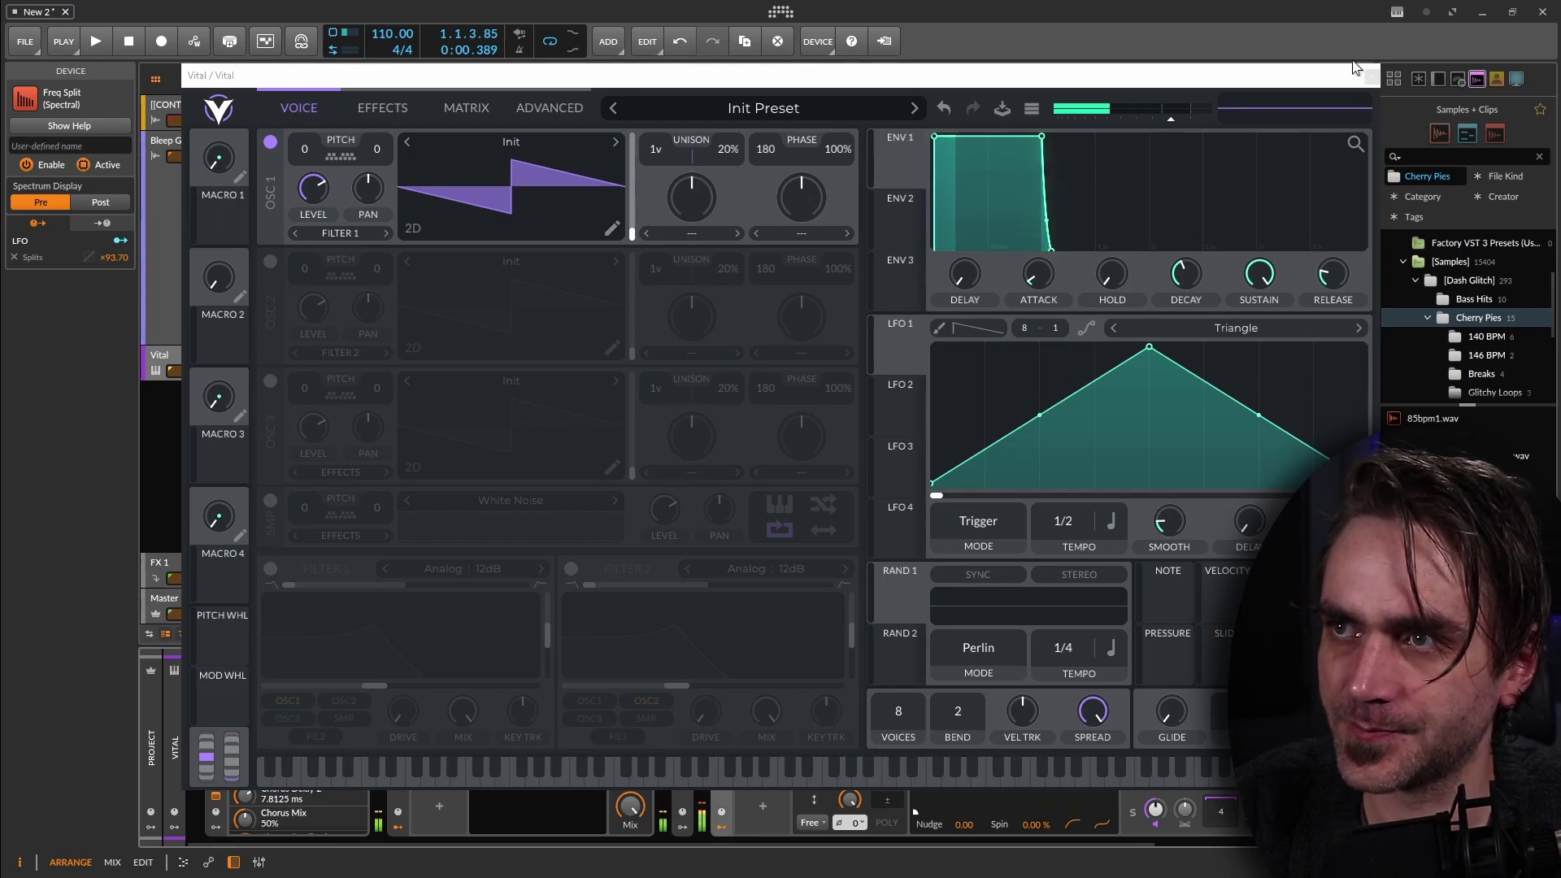
{"action": "left_click", "coordinate": [1371, 75]}
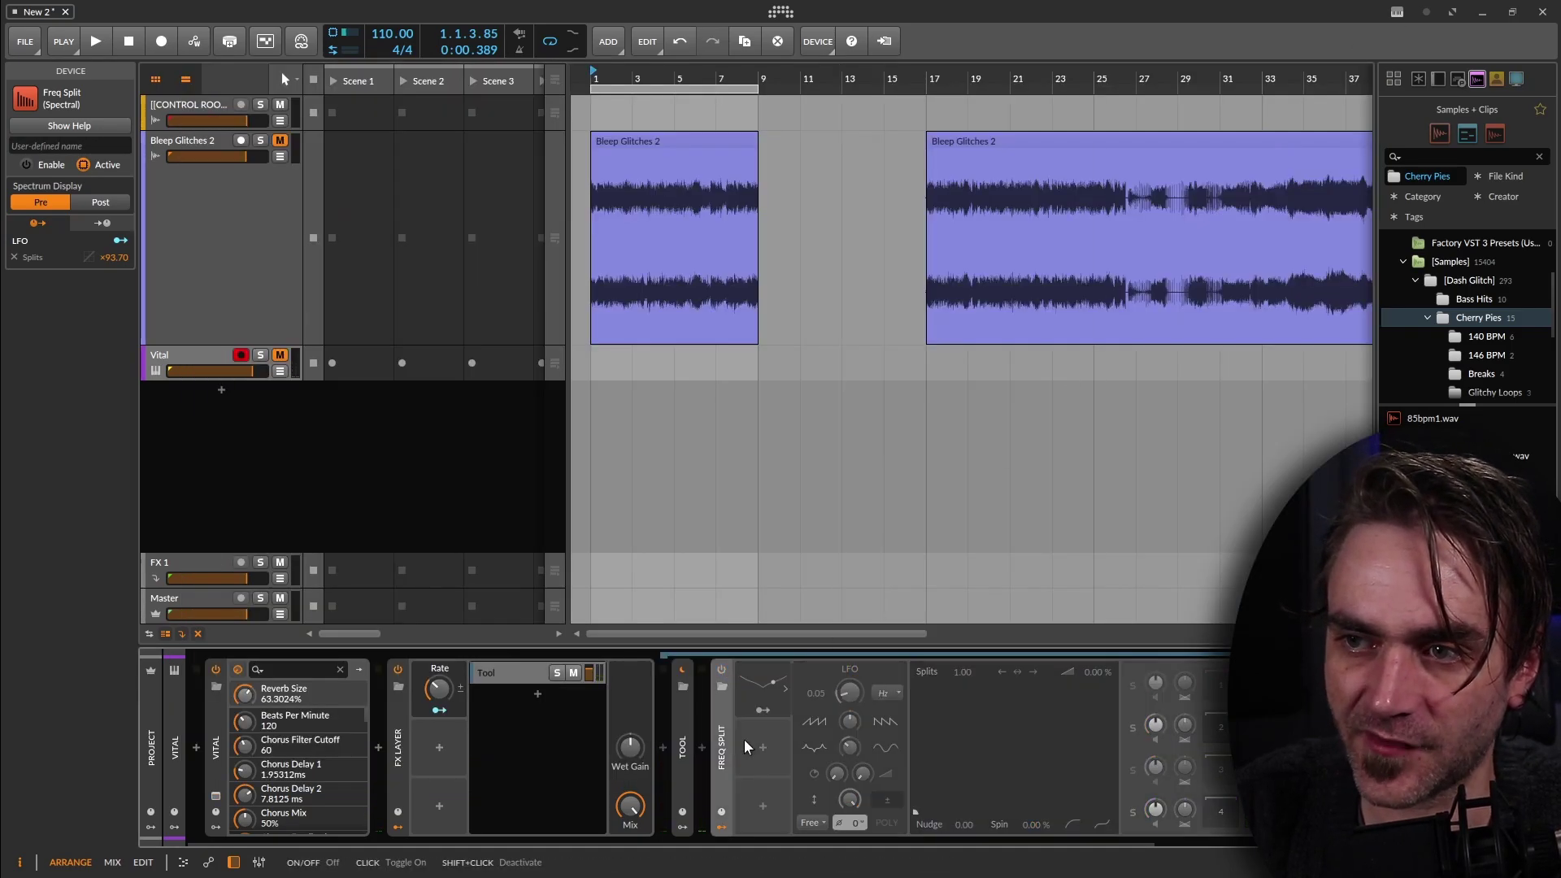
Turn off the Rev LX-24 reverb in the Vital track's device chain
{"action": "left_click_drag", "start_coordinate": [1021, 767], "coordinate": [705, 787]}
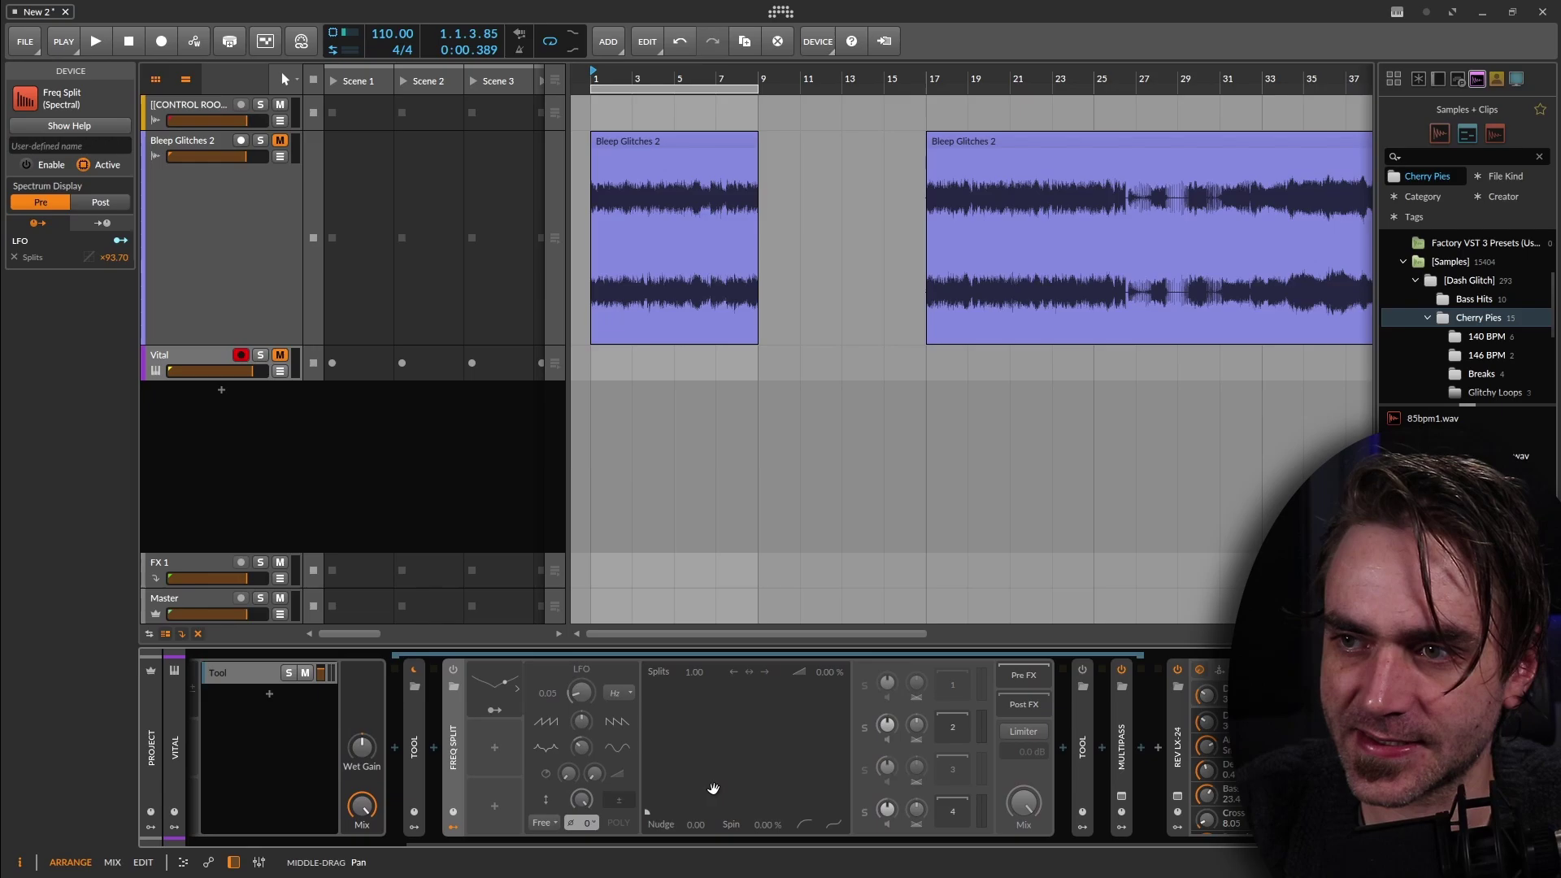
{"action": "left_click", "coordinate": [1178, 669]}
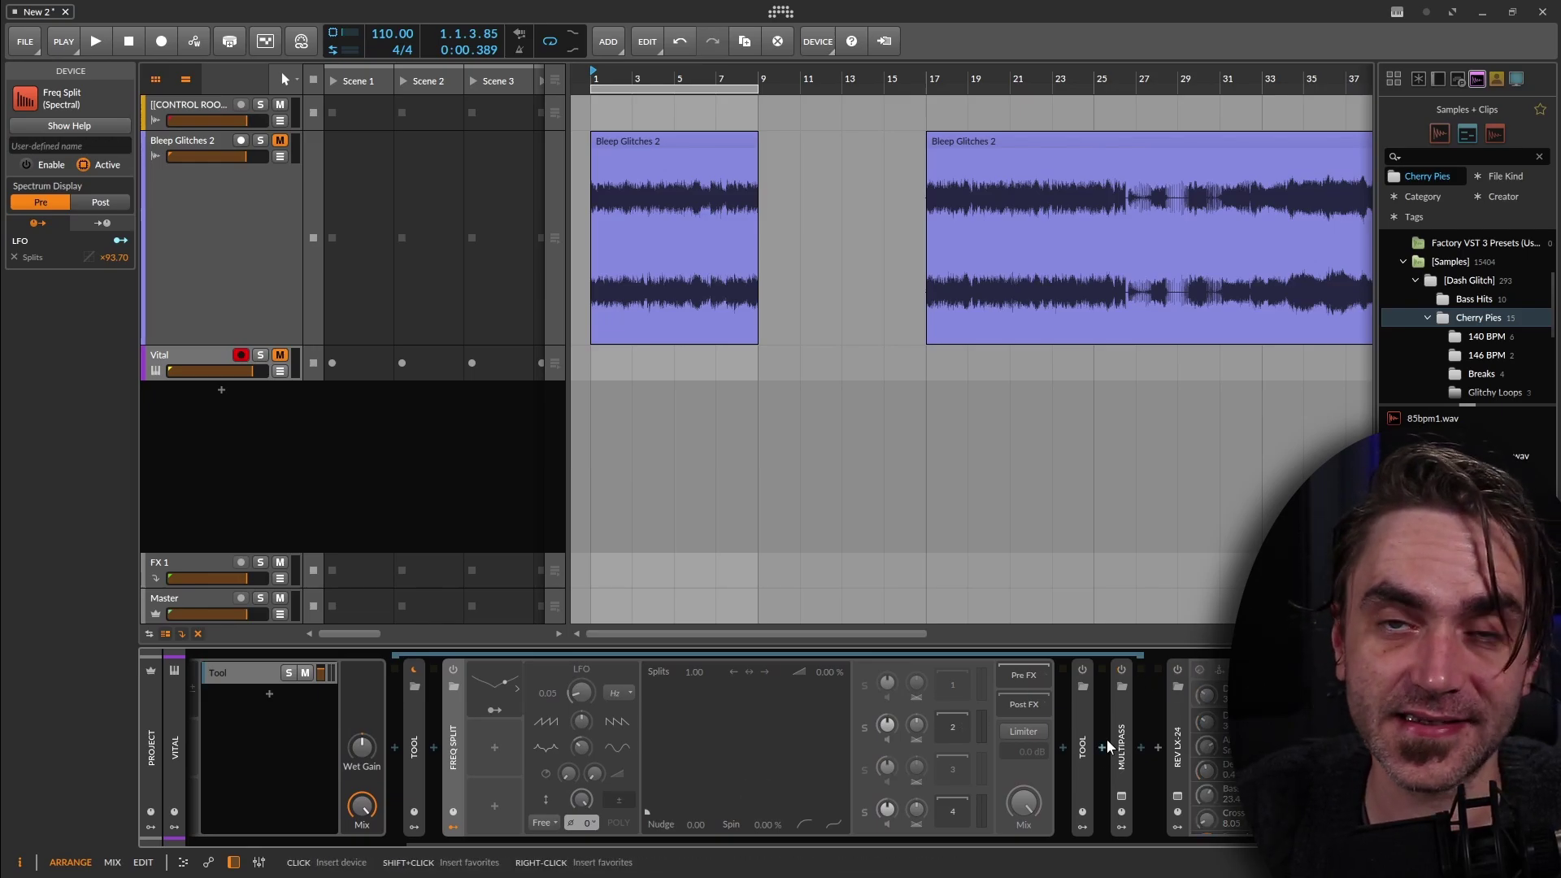
{"action": "left_click_drag", "start_coordinate": [392, 744], "coordinate": [500, 746]}
Unmute the Vital track and switch the power of the FX Layer and Multipass devices
{"action": "left_click", "coordinate": [280, 355]}
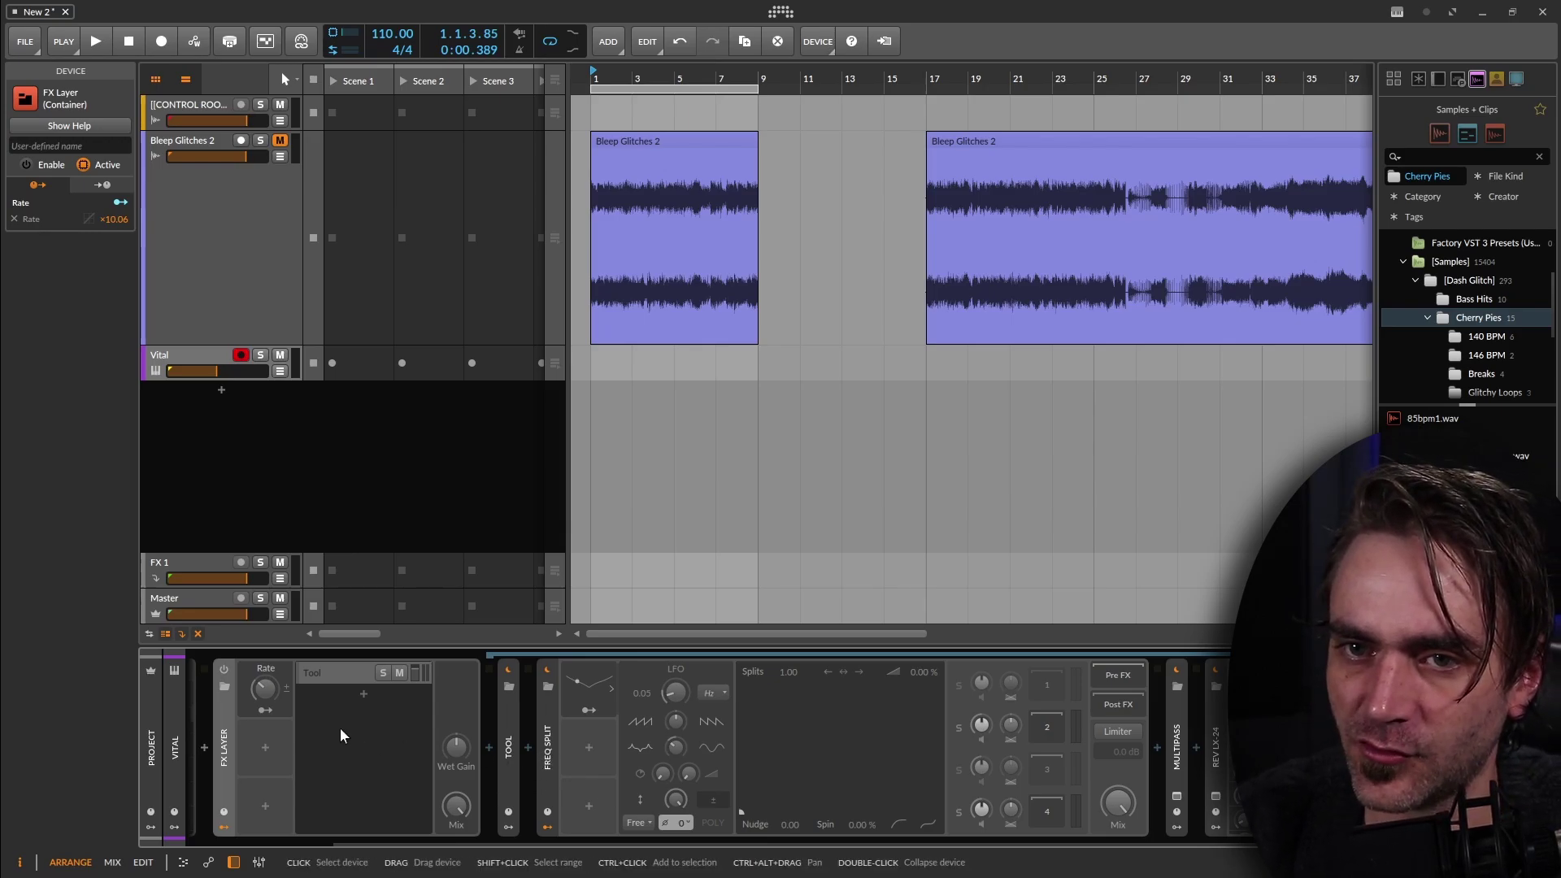
{"action": "left_click", "coordinate": [223, 668]}
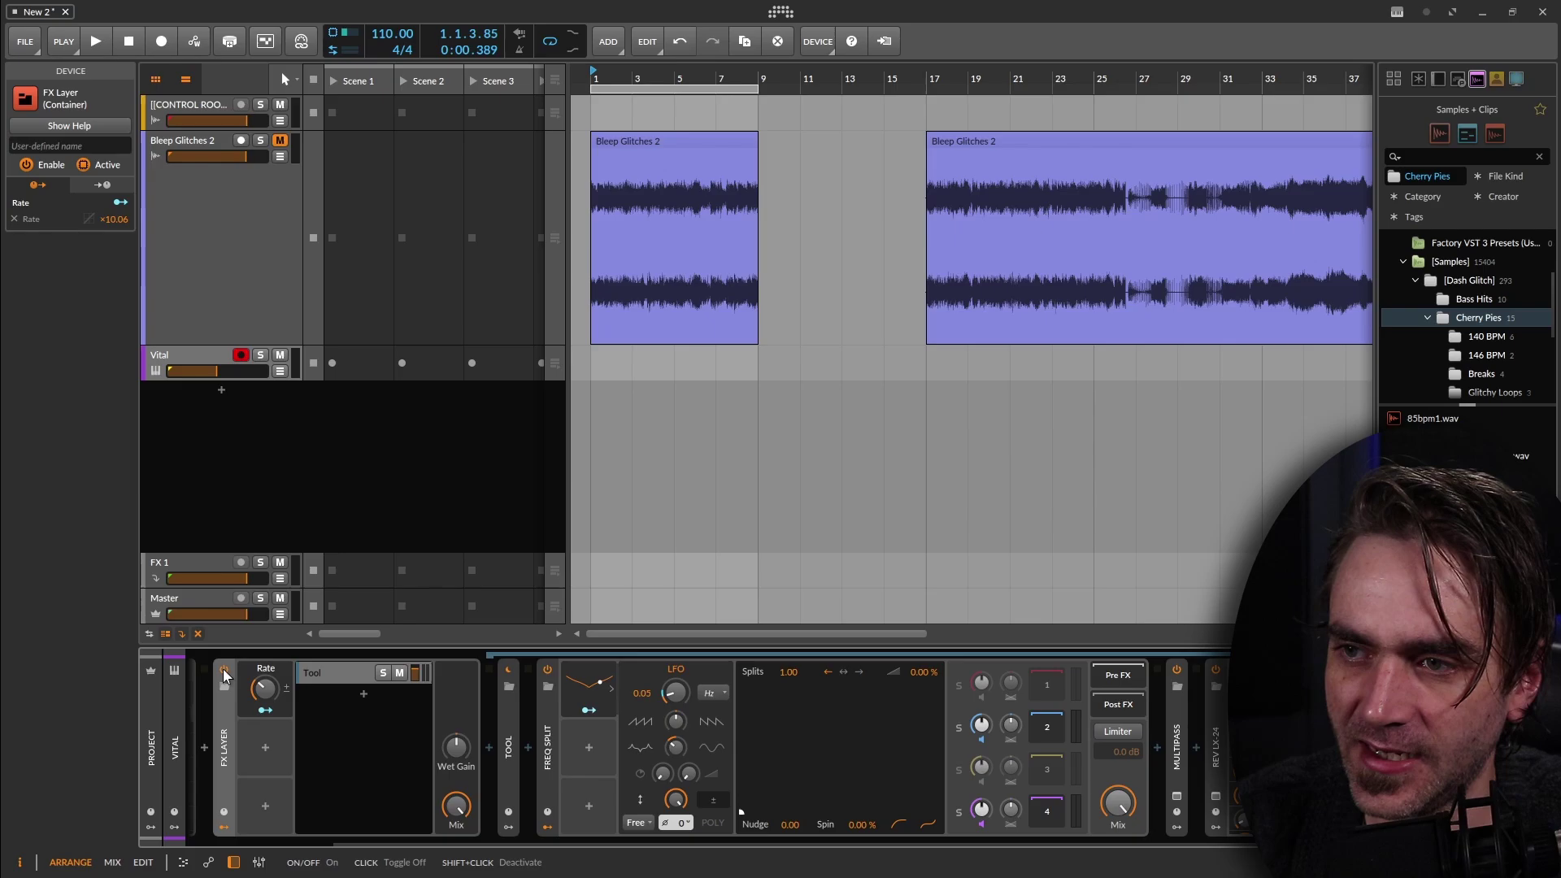
{"action": "left_click", "coordinate": [1177, 670]}
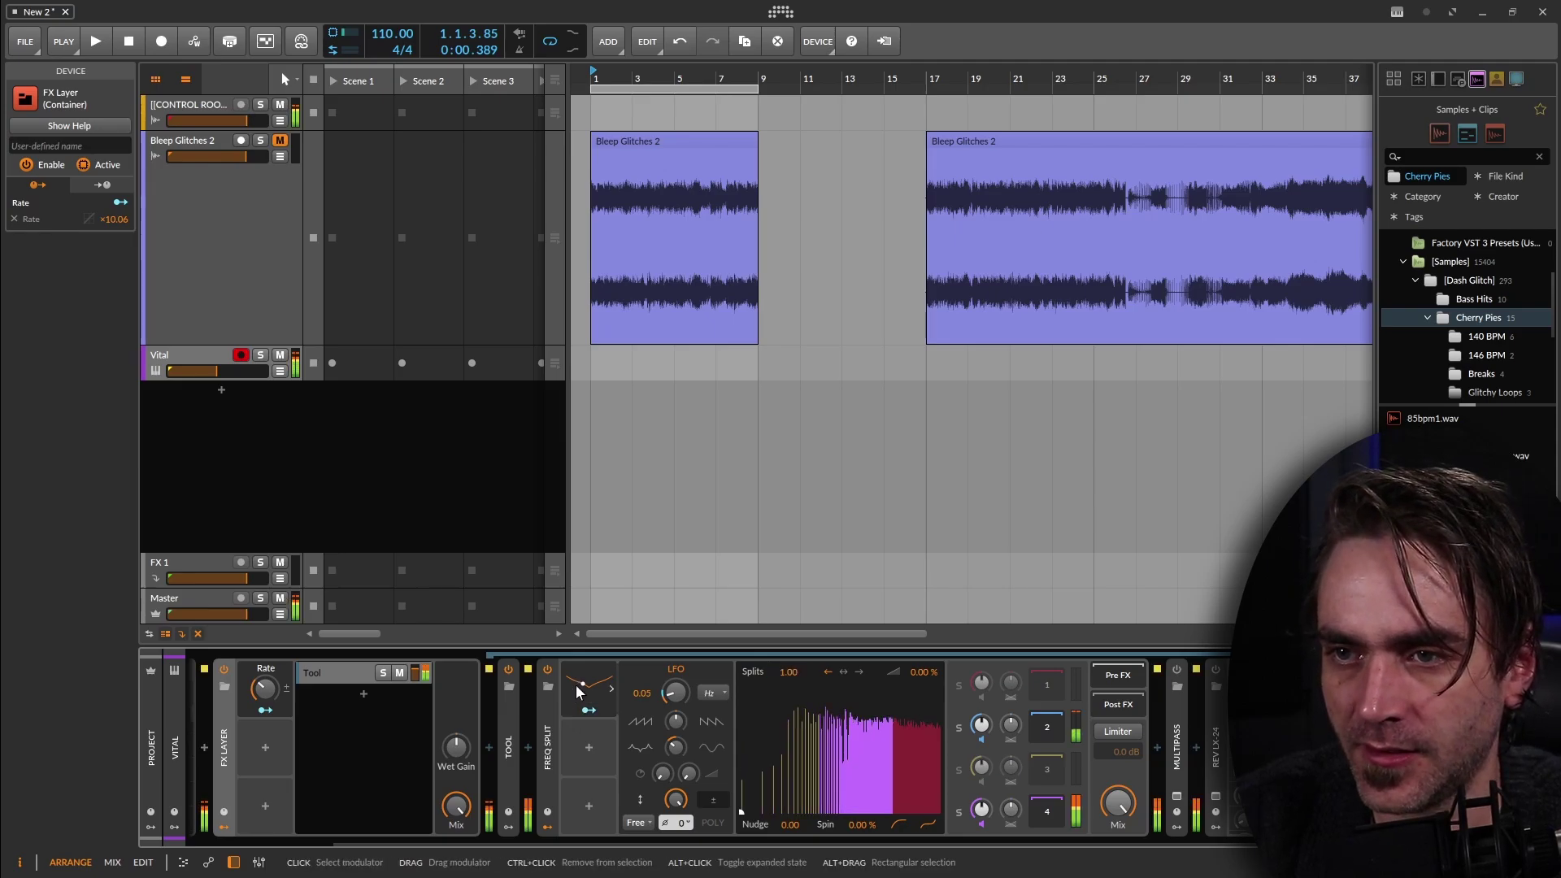
Turn on bands 3 and 1 of the Freq Split device and collapse the Tool device
{"action": "left_click", "coordinate": [981, 782]}
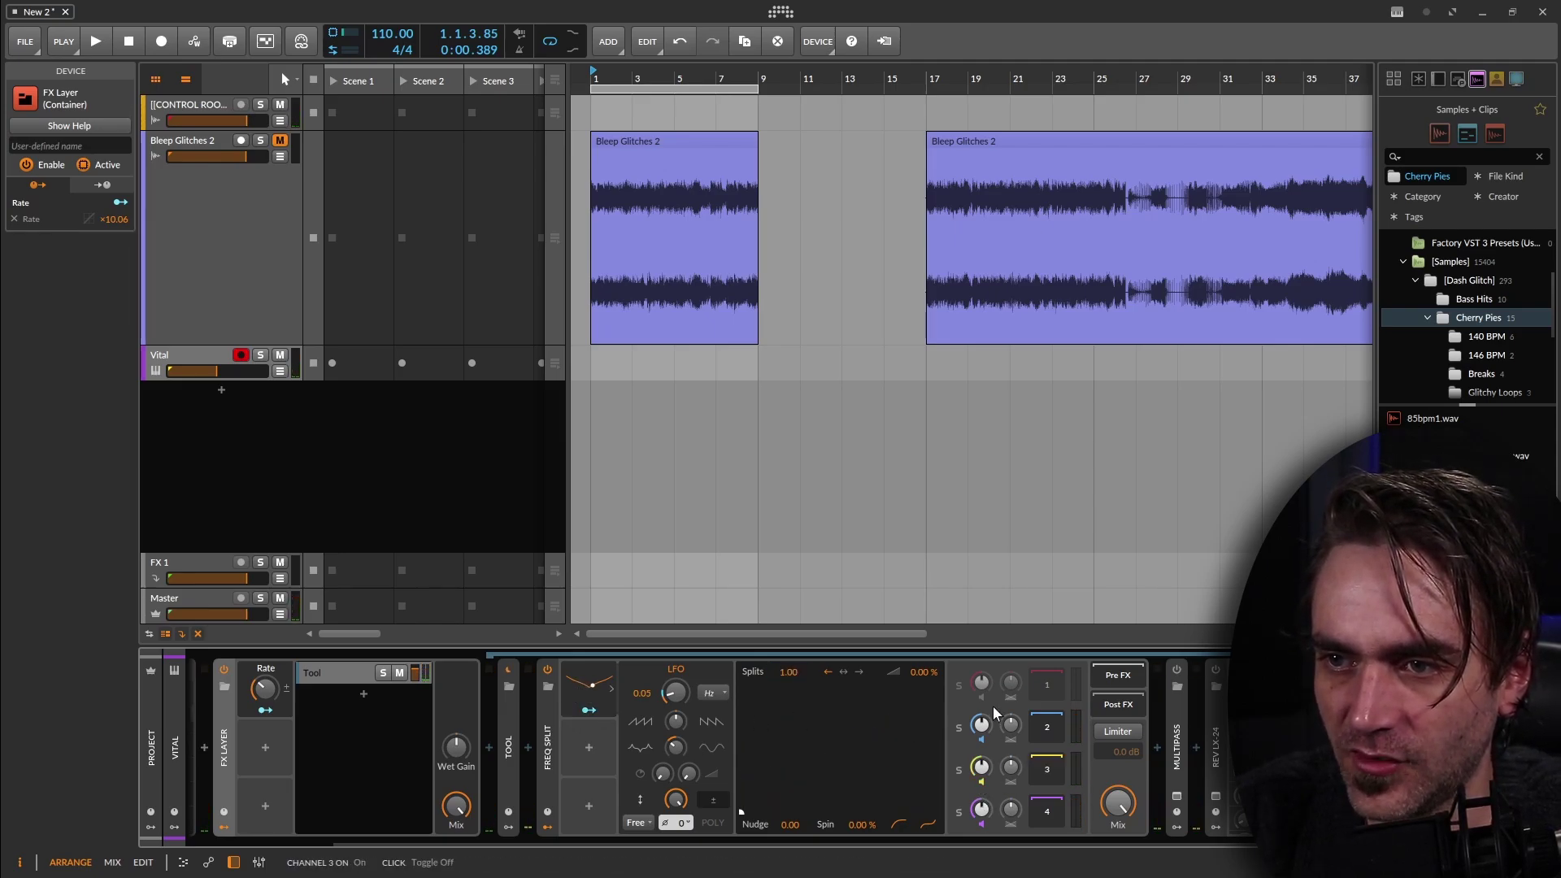
{"action": "left_click", "coordinate": [981, 697]}
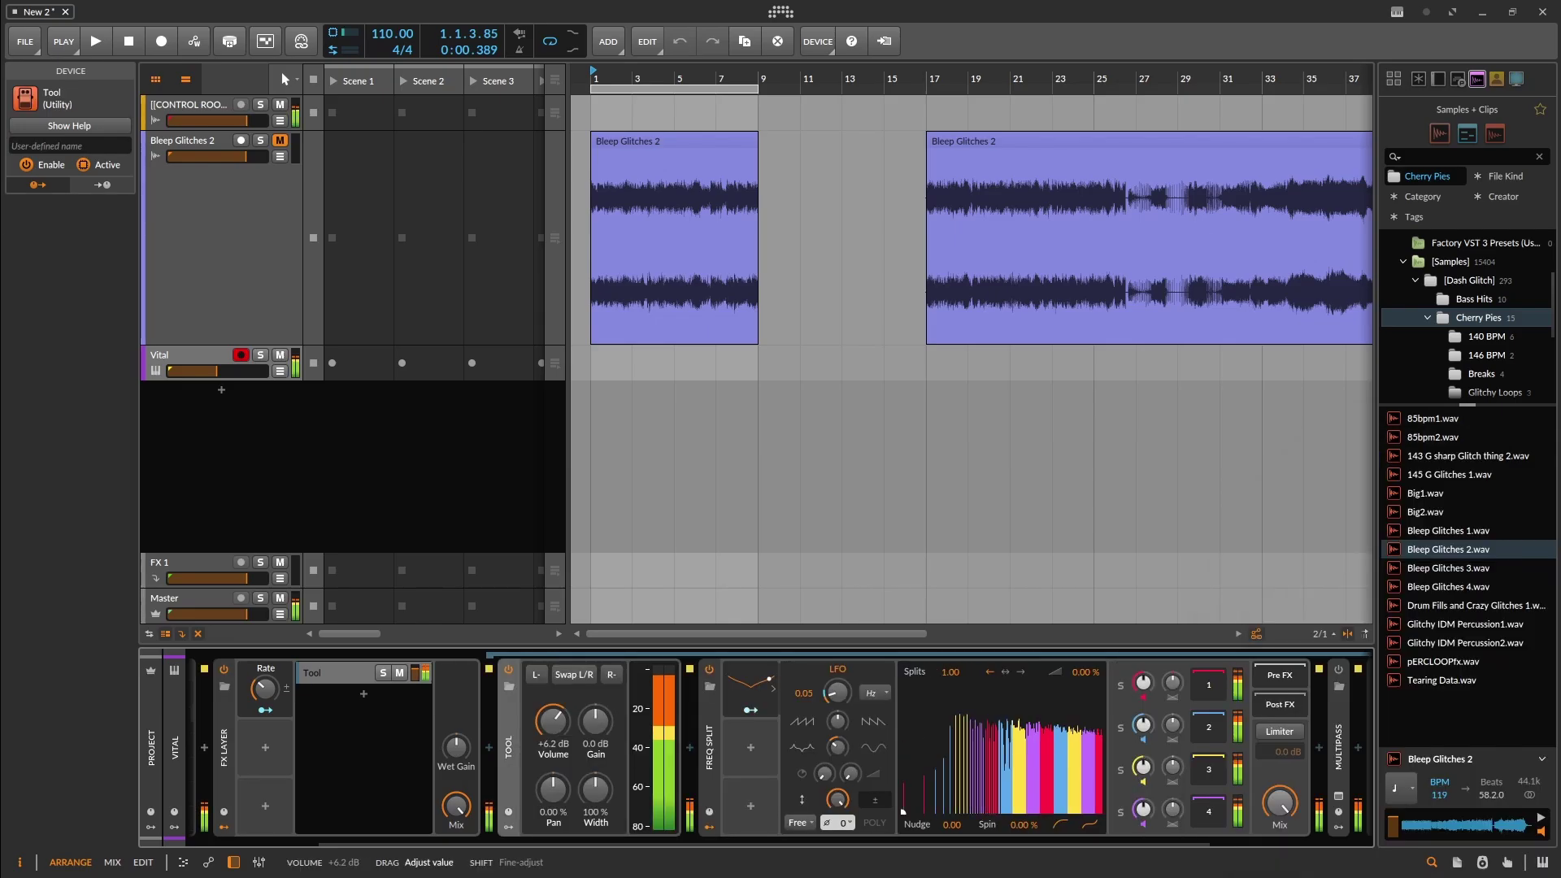
{"action": "double_click", "coordinate": [504, 709]}
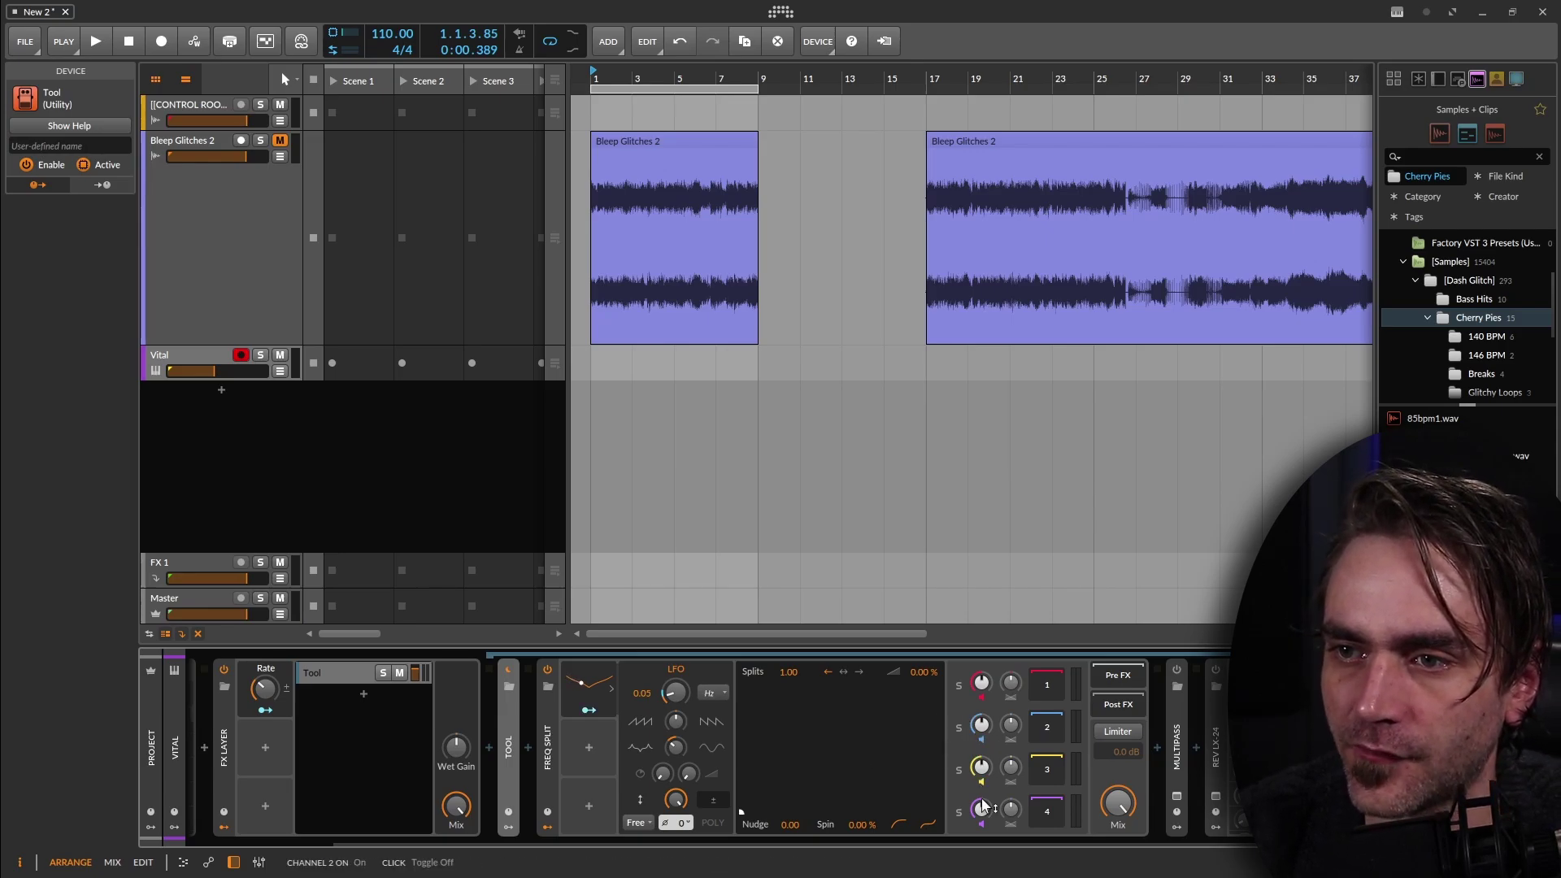
Solo and unsolo band 4 of the Freq Split, and turn band 1 off
{"action": "left_click", "coordinate": [959, 812]}
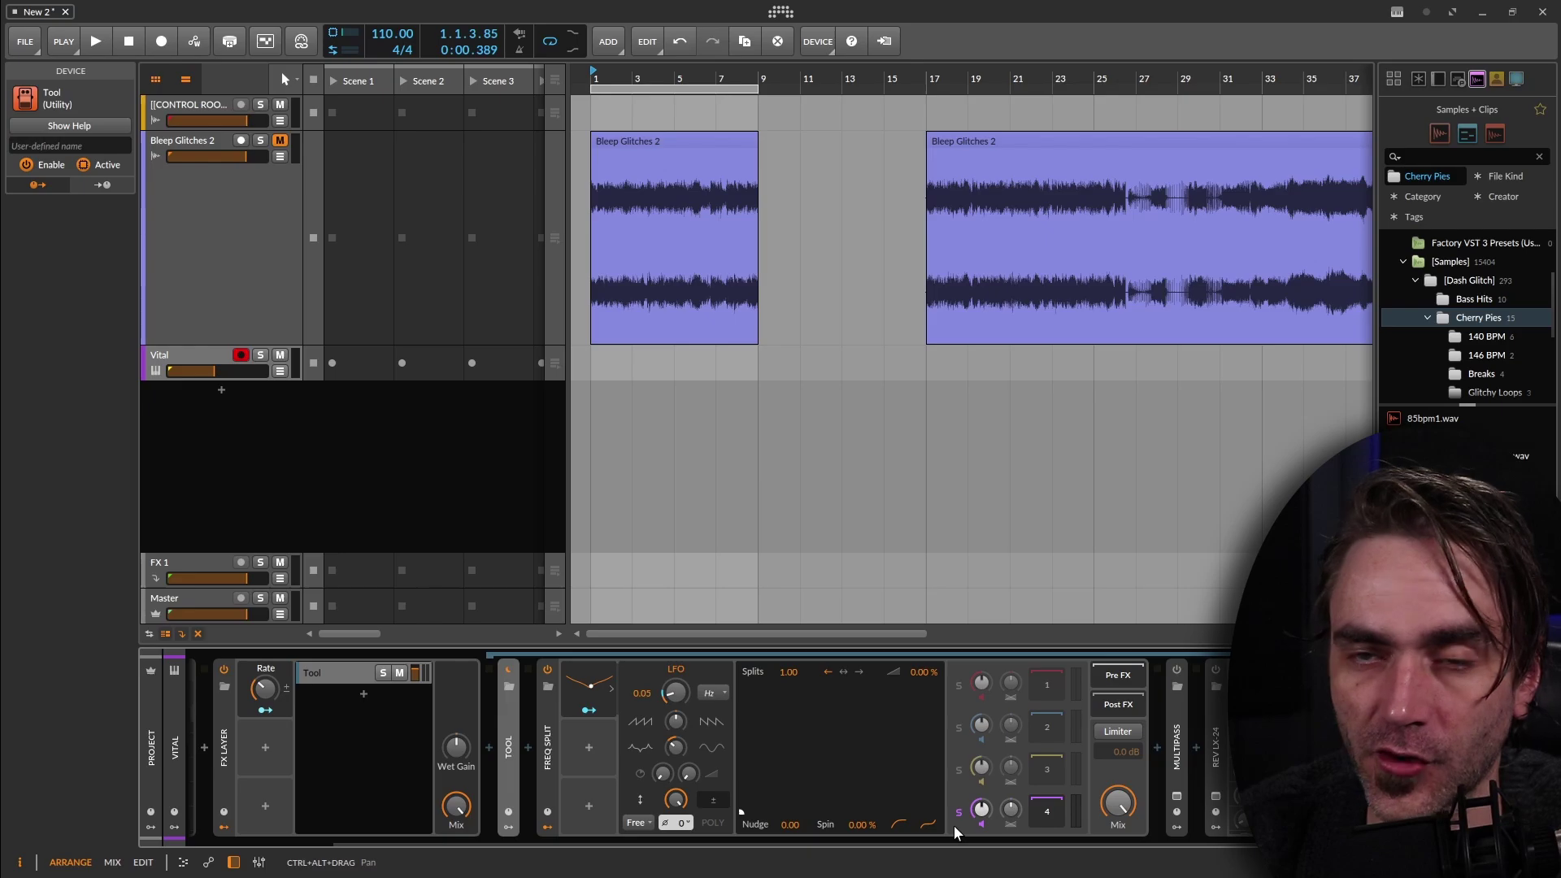
{"action": "left_click", "coordinate": [960, 812]}
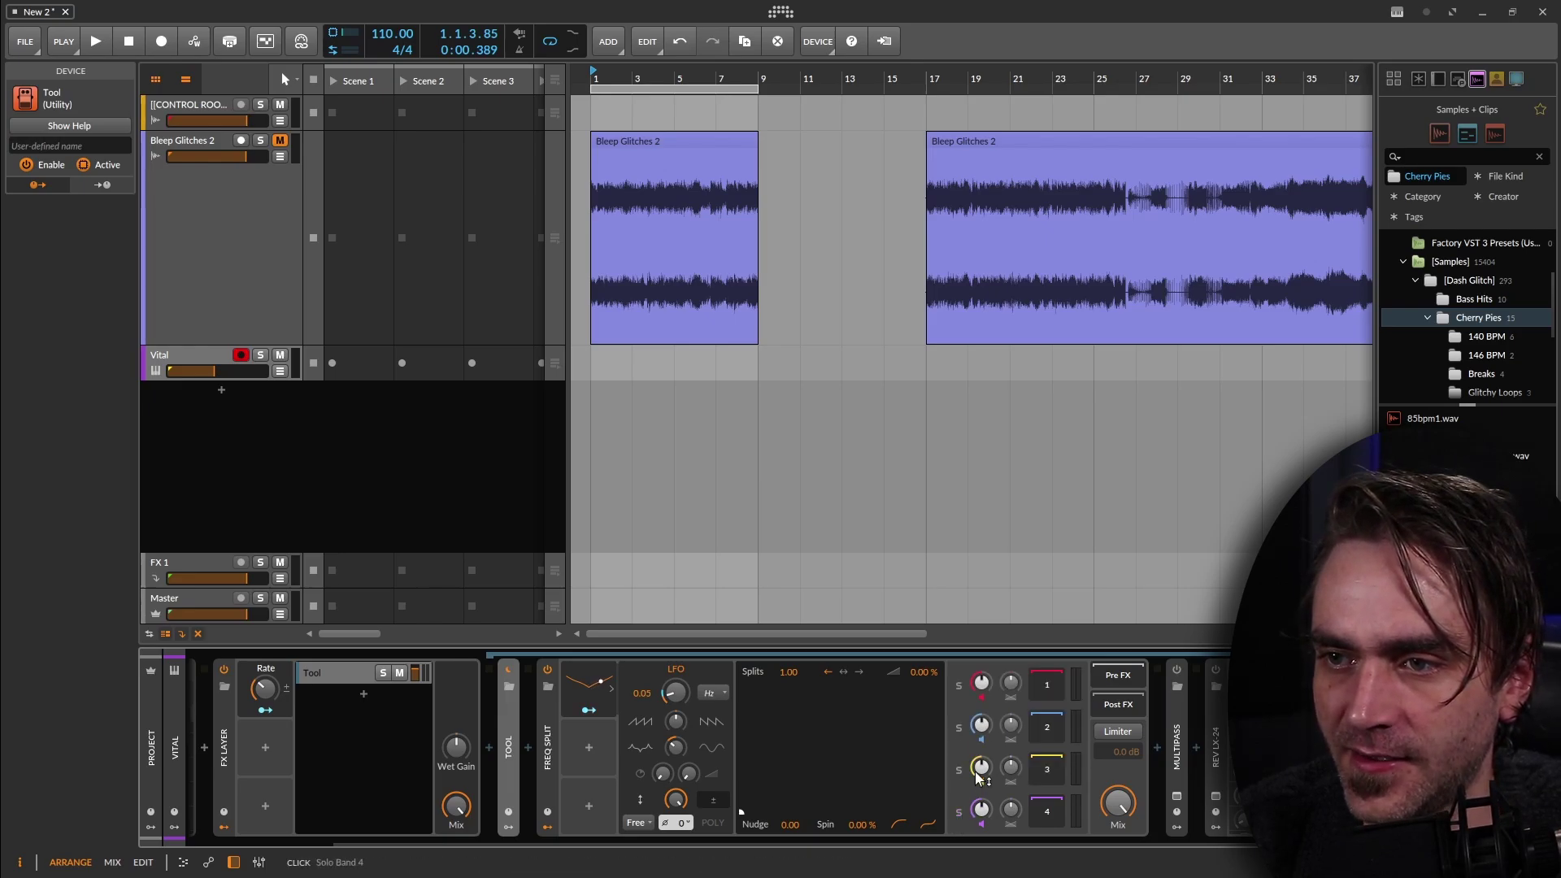
{"action": "left_click", "coordinate": [983, 699]}
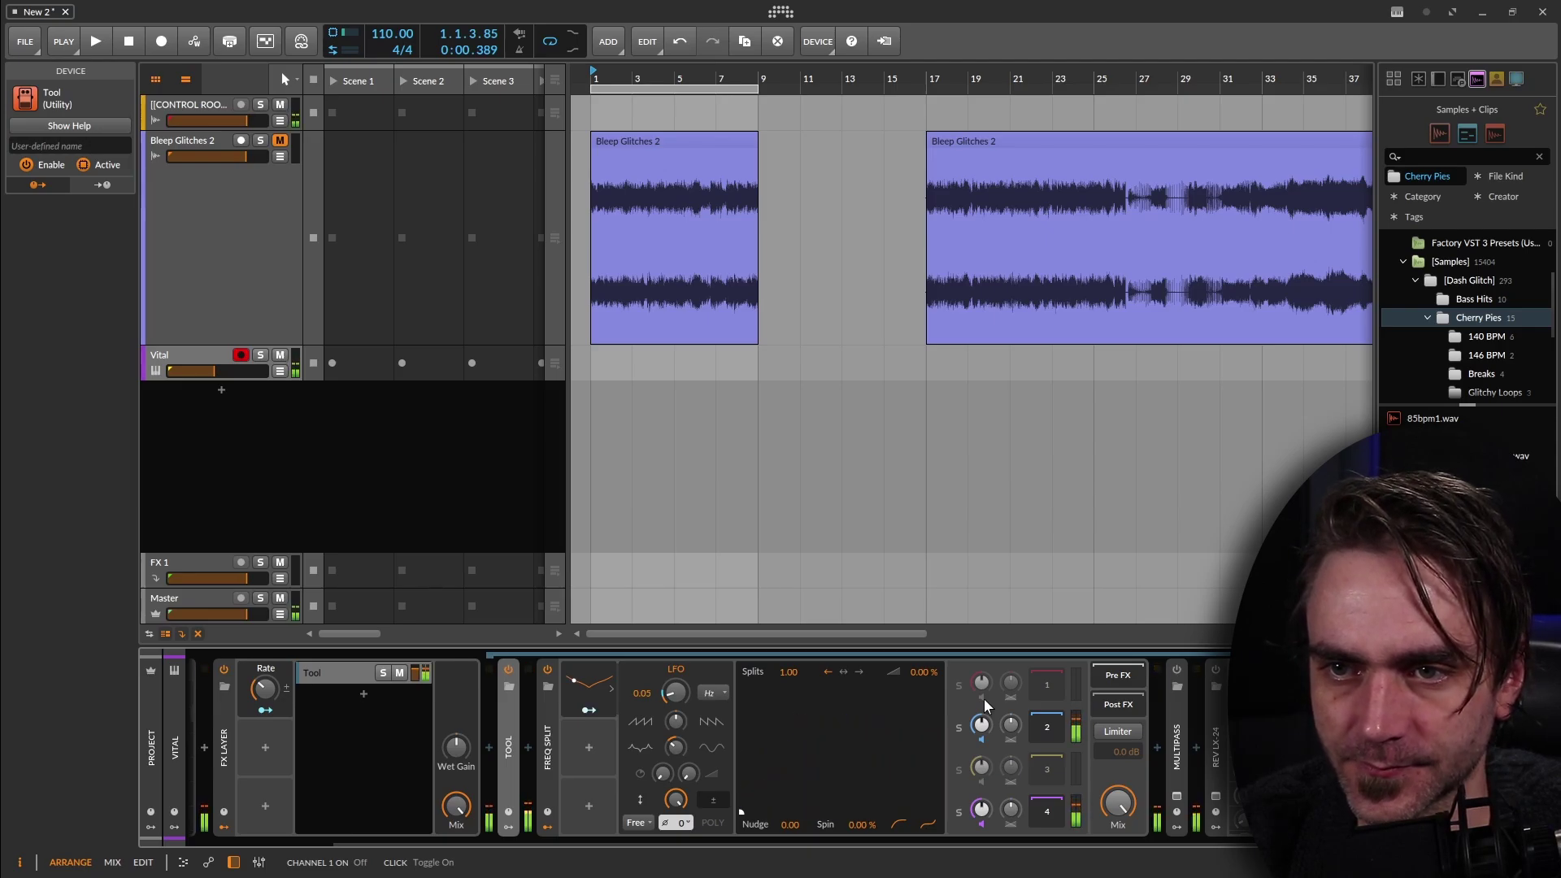
Reduce the Freq Split LFO's amount to zero and sweep Splits through 16, 17.75 and 13.93 before returning it to 1
{"action": "left_click_drag", "start_coordinate": [677, 801], "coordinate": [676, 799]}
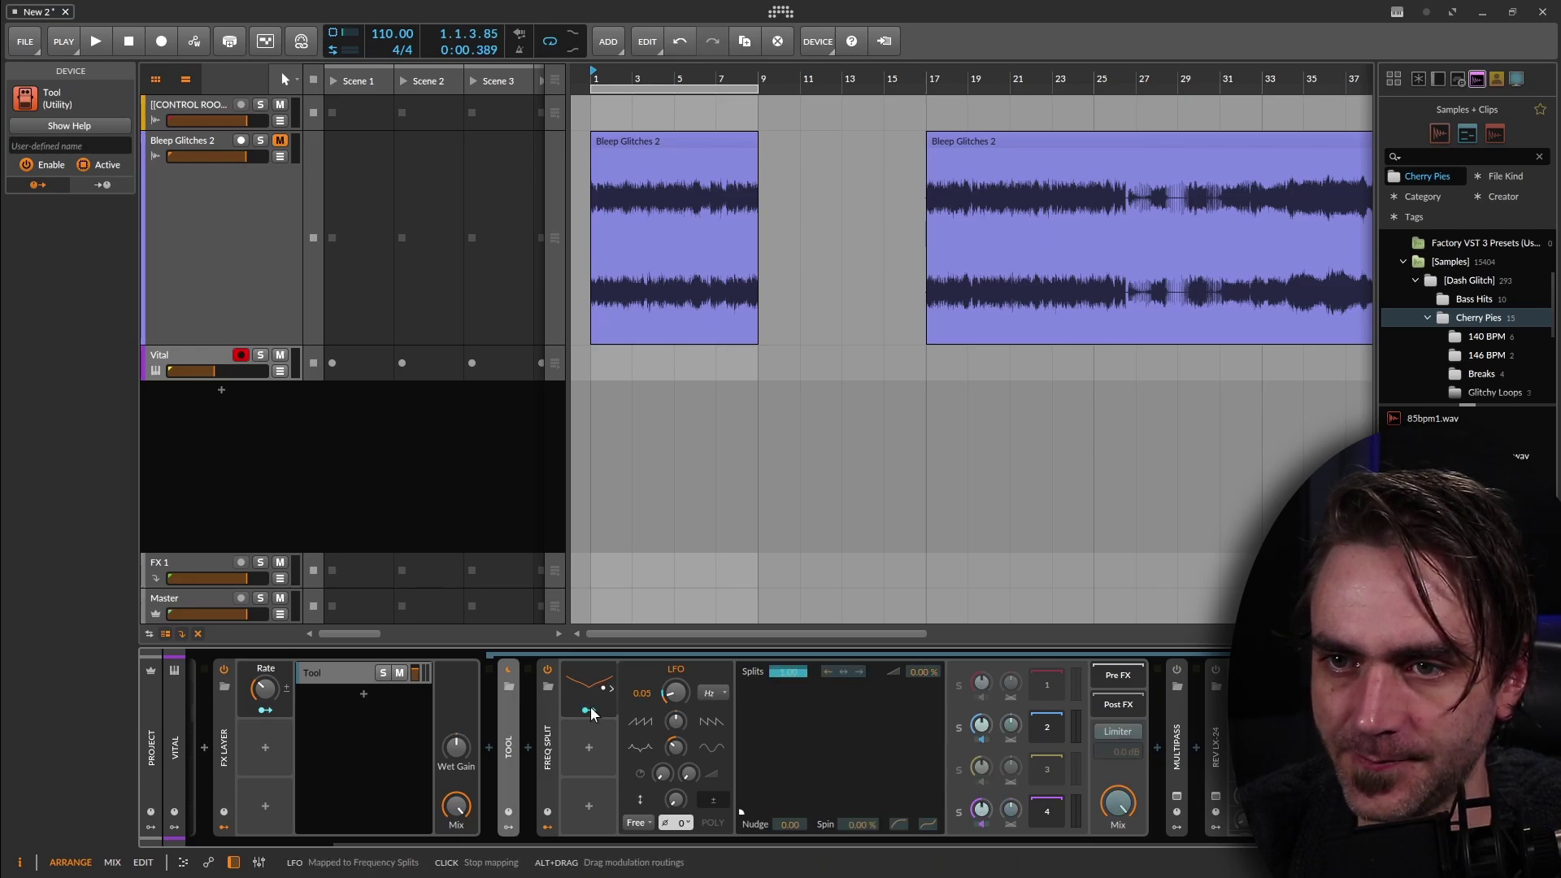
{"action": "left_click_drag", "start_coordinate": [787, 674], "coordinate": [787, 574]}
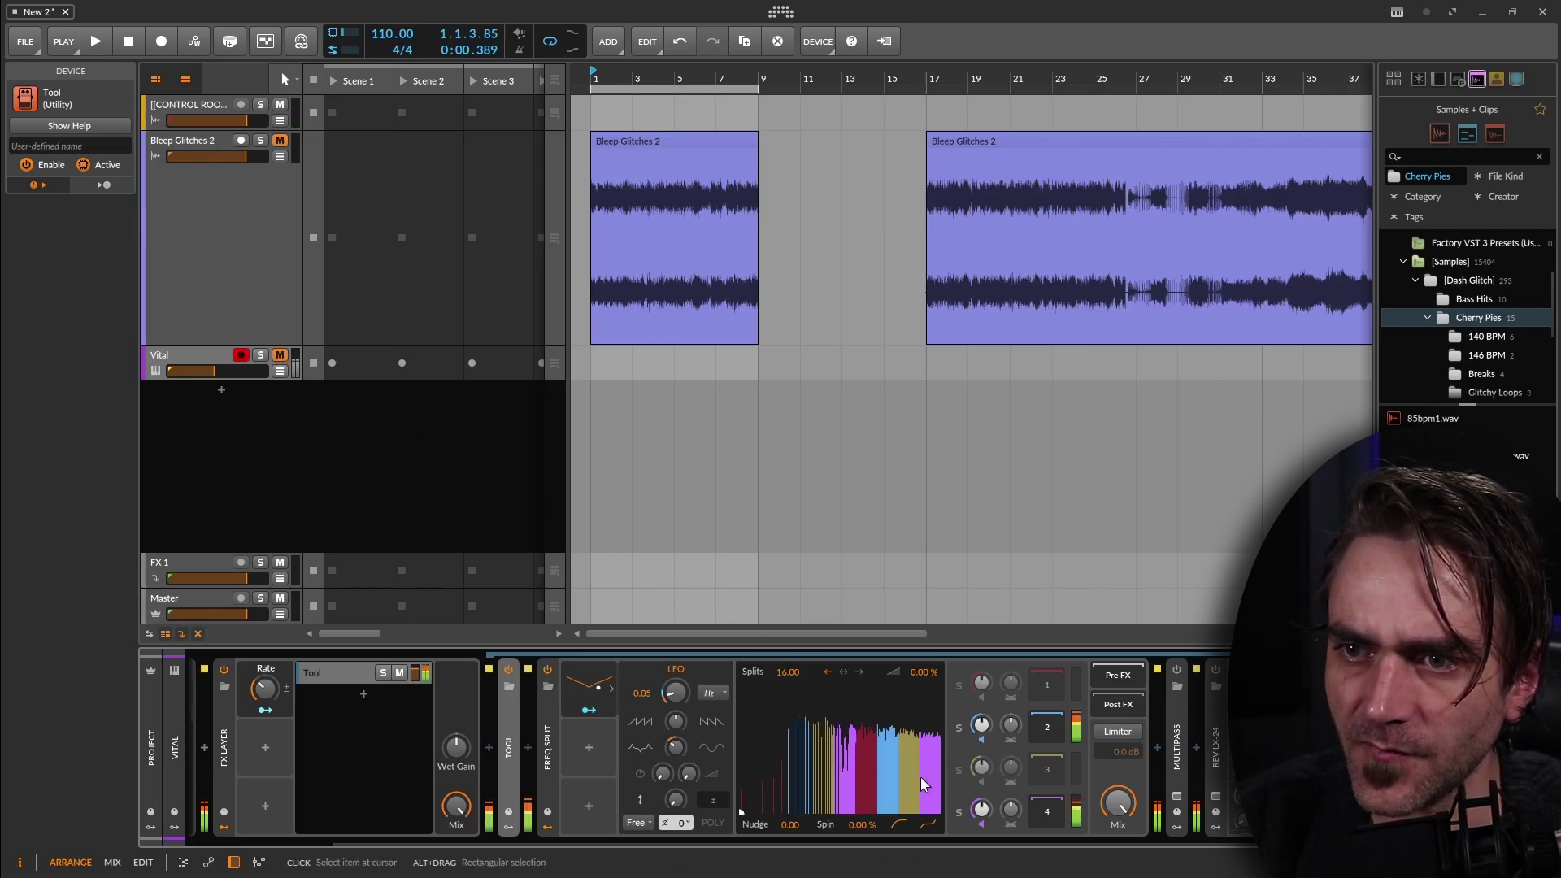
{"action": "left_click_drag", "start_coordinate": [802, 764], "coordinate": [801, 736]}
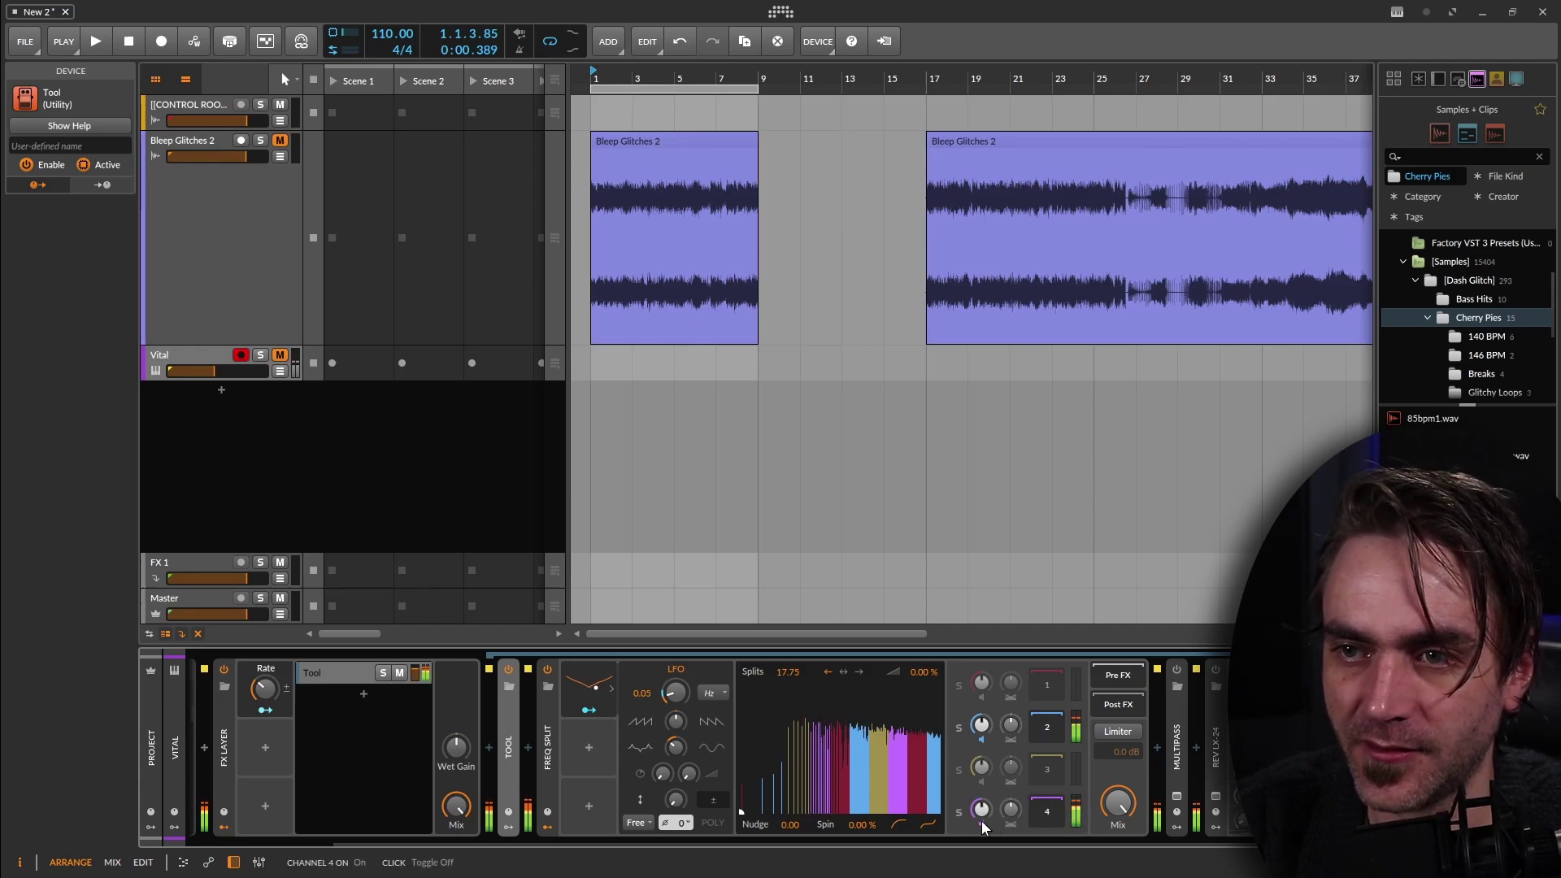
{"action": "mouse_move", "coordinate": [772, 681]}
{"action": "left_mouse_down"}
{"action": "mouse_move", "coordinate": [772, 701]}
{"action": "mouse_move", "coordinate": [773, 681]}
{"action": "left_mouse_up"}
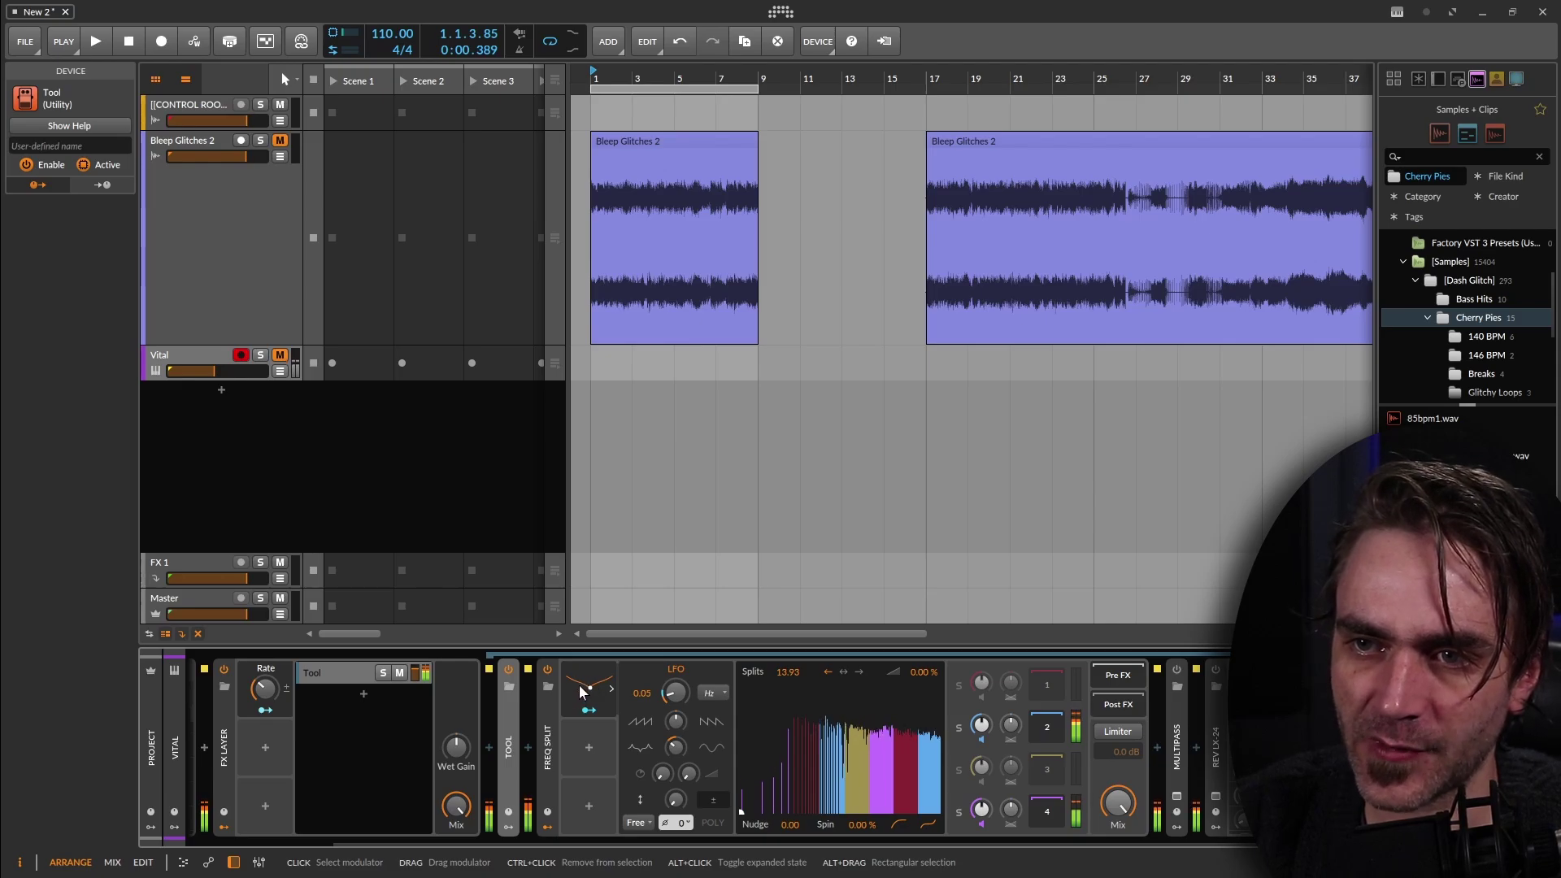
{"action": "left_click_drag", "start_coordinate": [788, 671], "coordinate": [788, 736]}
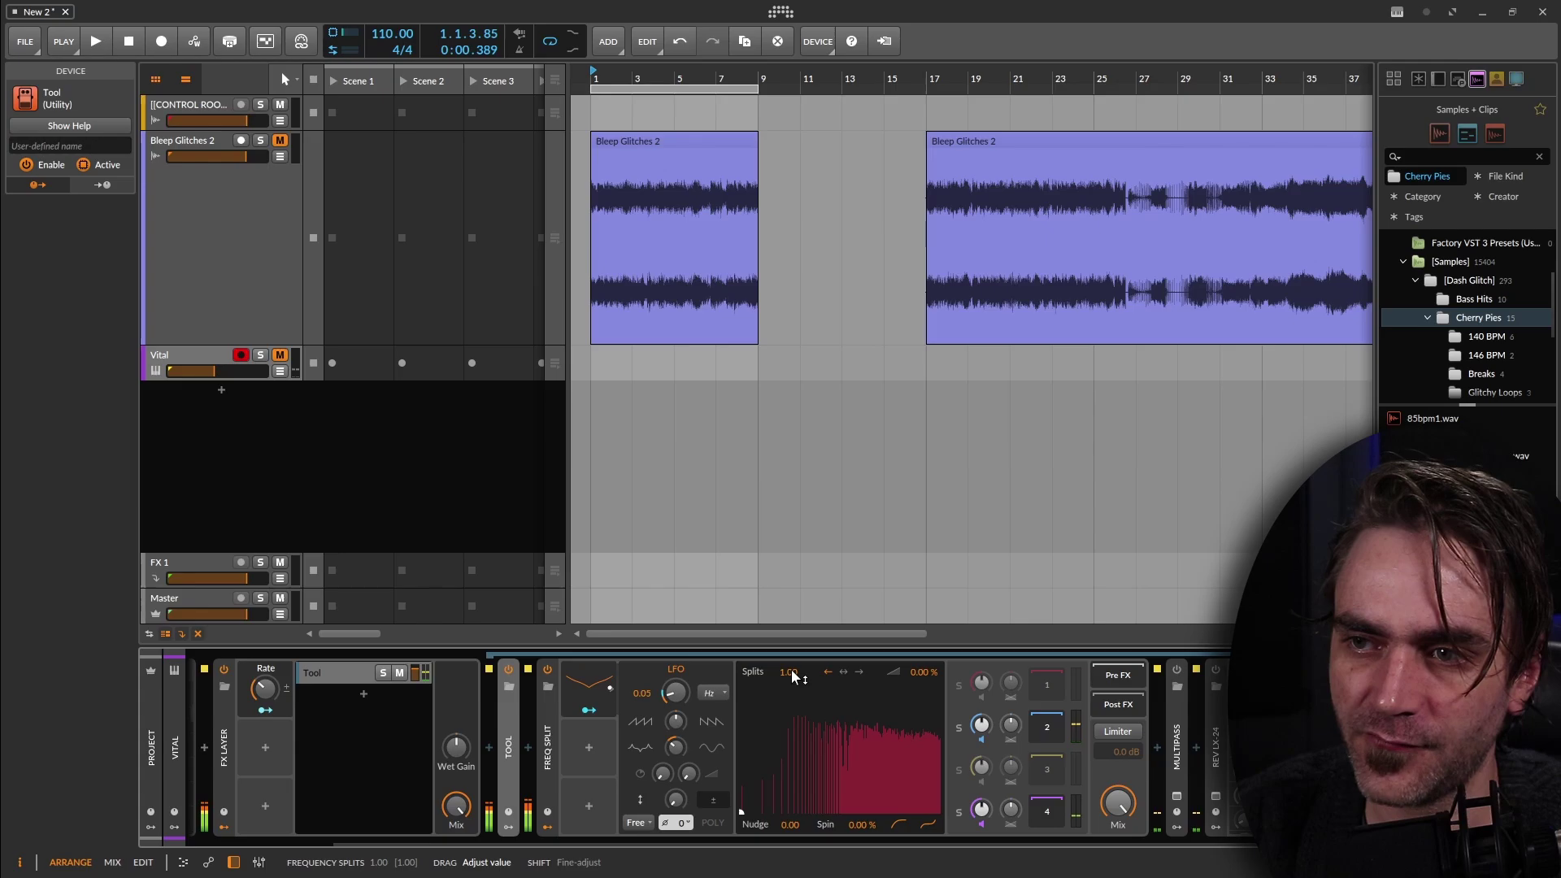
Unmute the Vital track and turn down the Rate macro of the FX Layer device
{"action": "mouse_move", "coordinate": [264, 690]}
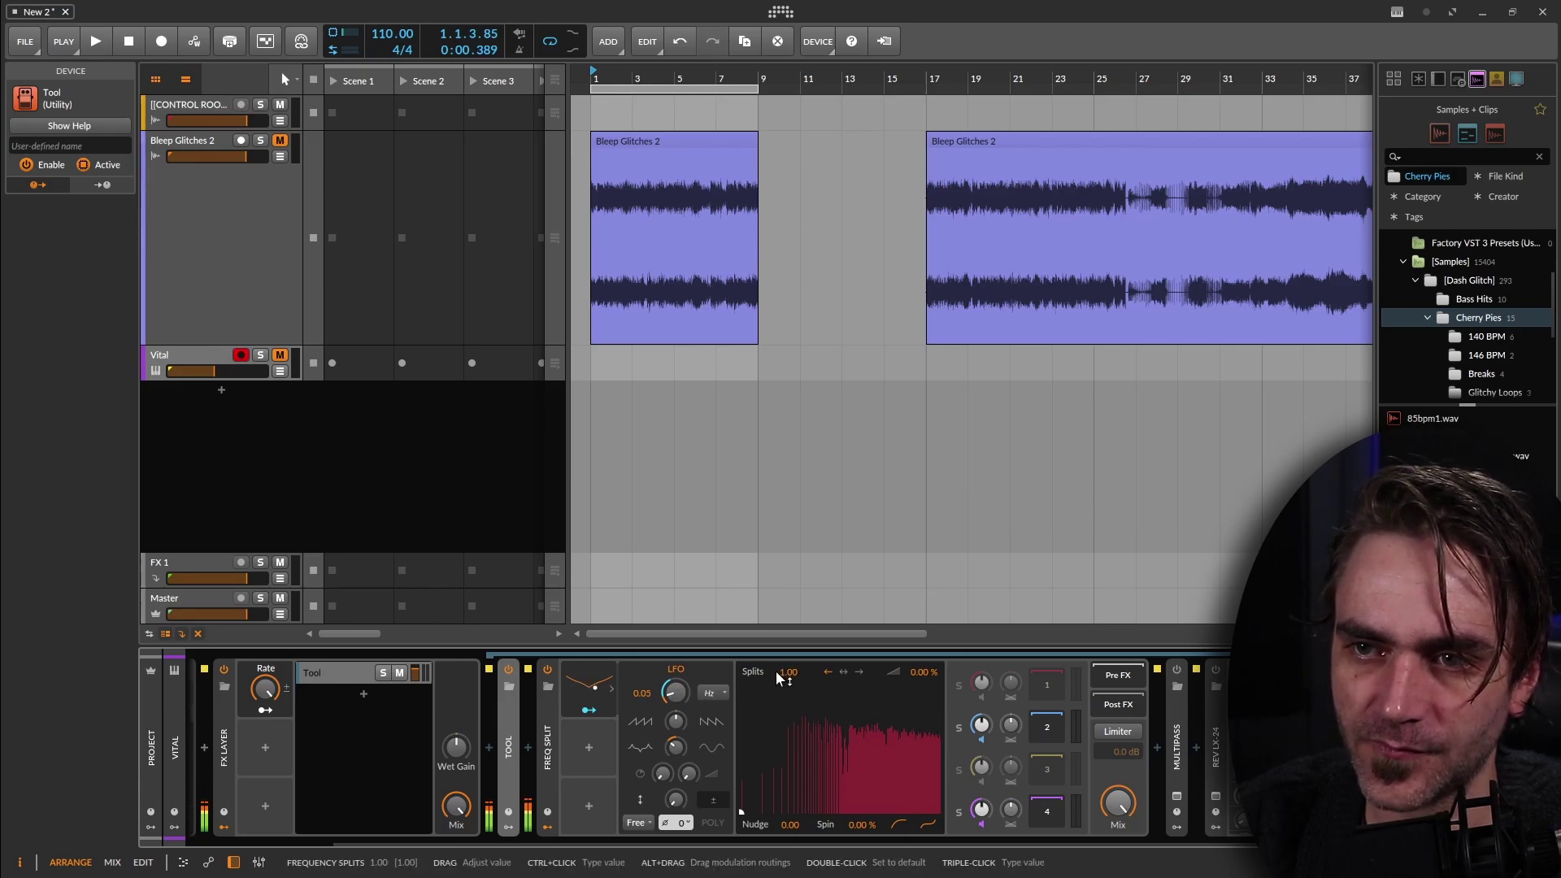
{"action": "left_click", "coordinate": [280, 355]}
{"action": "left_click_drag", "start_coordinate": [264, 688], "coordinate": [264, 722]}
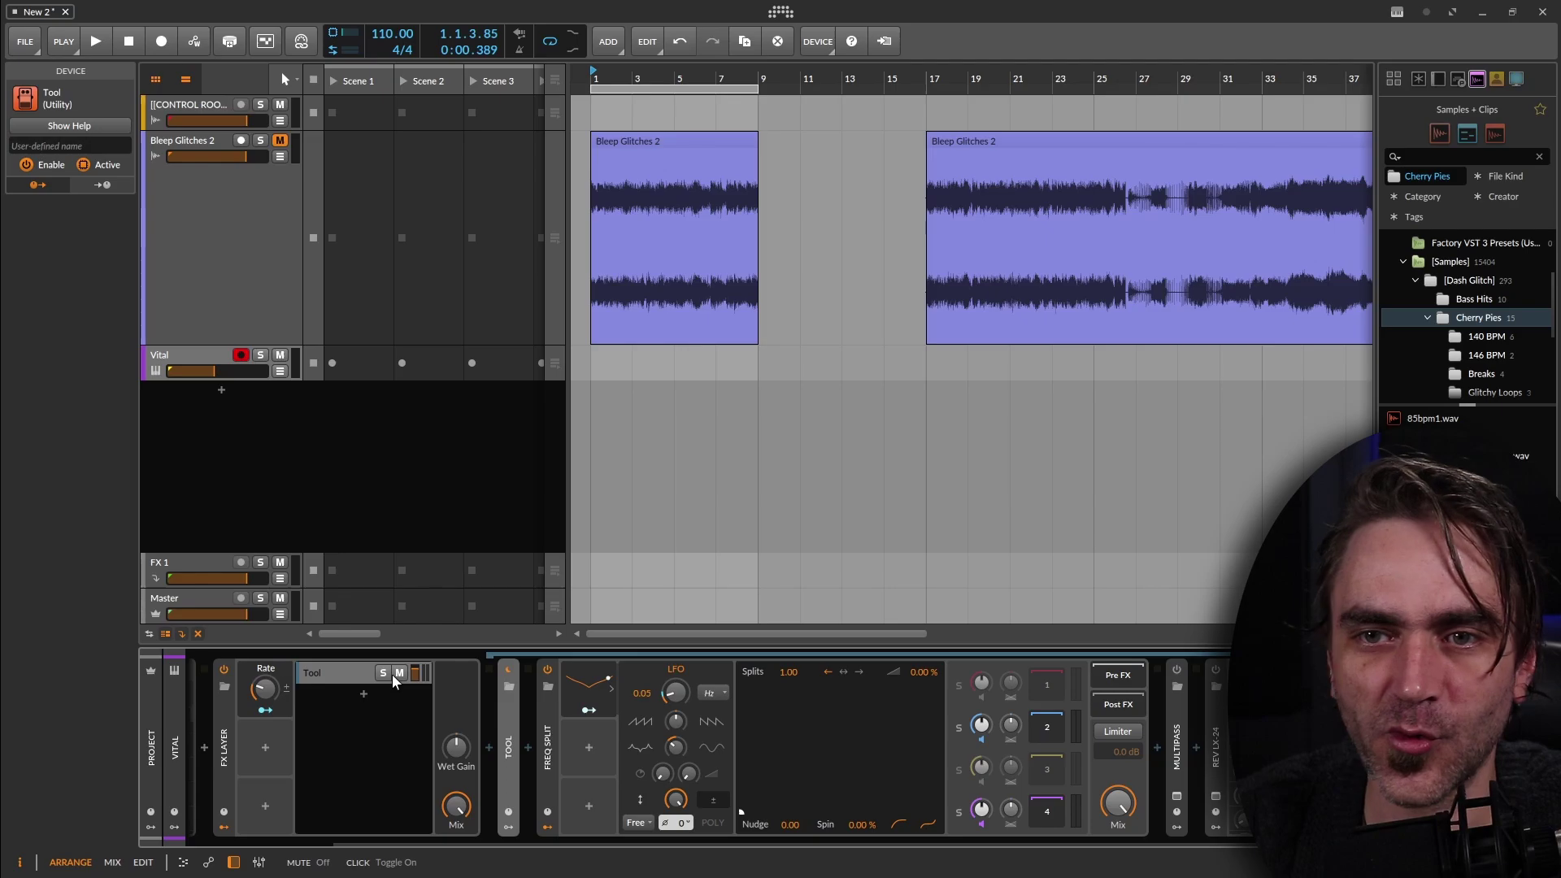
Turn the Chorus and Reverb effects back on in the Vital synth and close its plug-in window
{"action": "scroll", "coordinate": [227, 764], "scroll_direction": "left", "scroll_amount": 5}
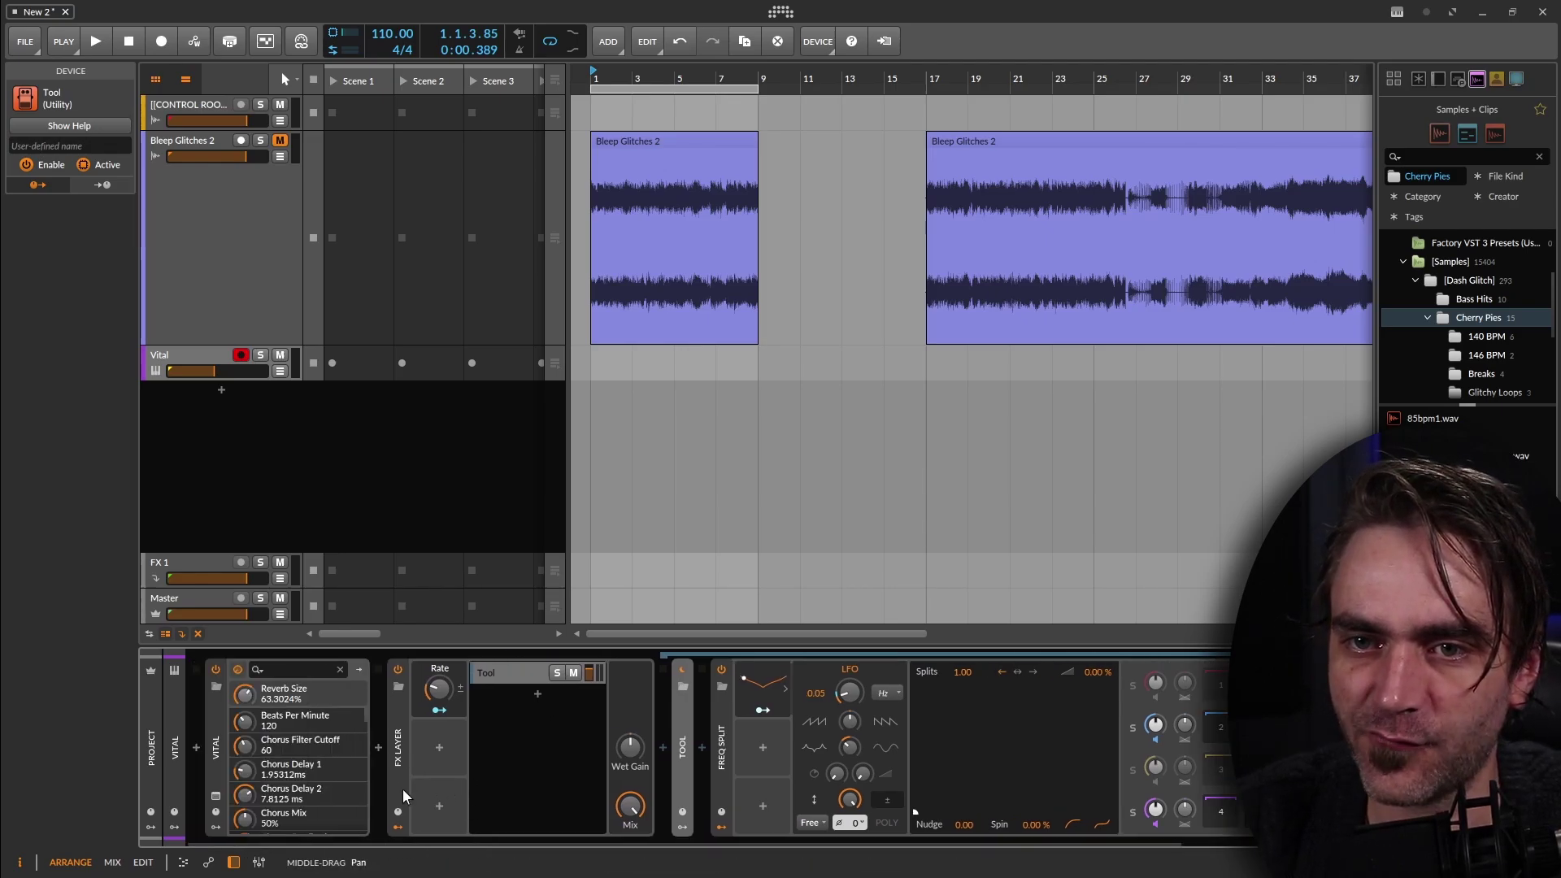
{"action": "left_click", "coordinate": [216, 796]}
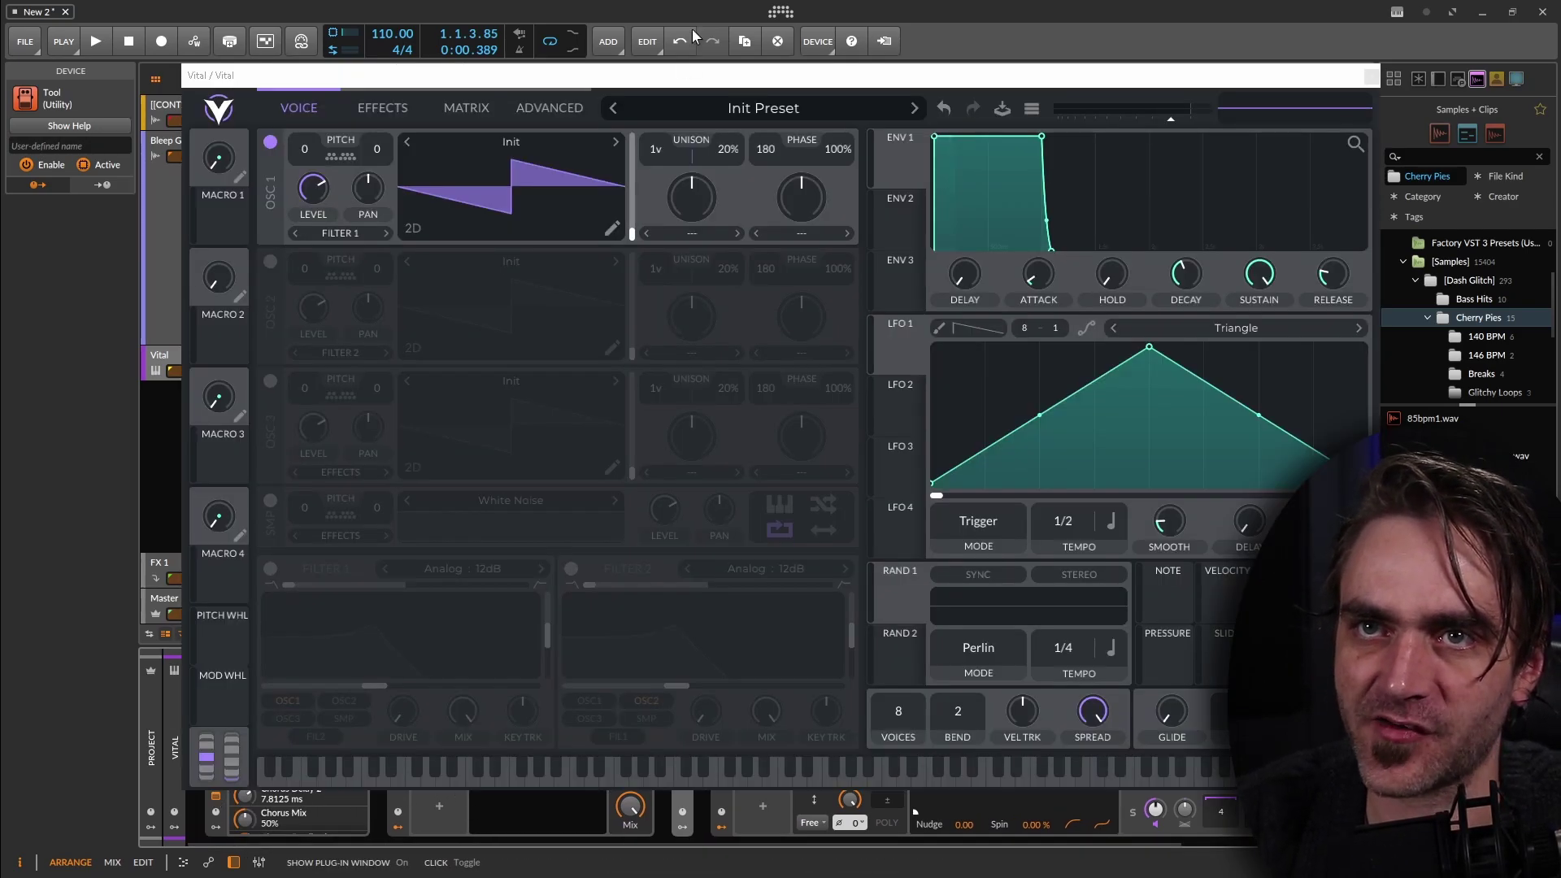
{"action": "left_click", "coordinate": [382, 108]}
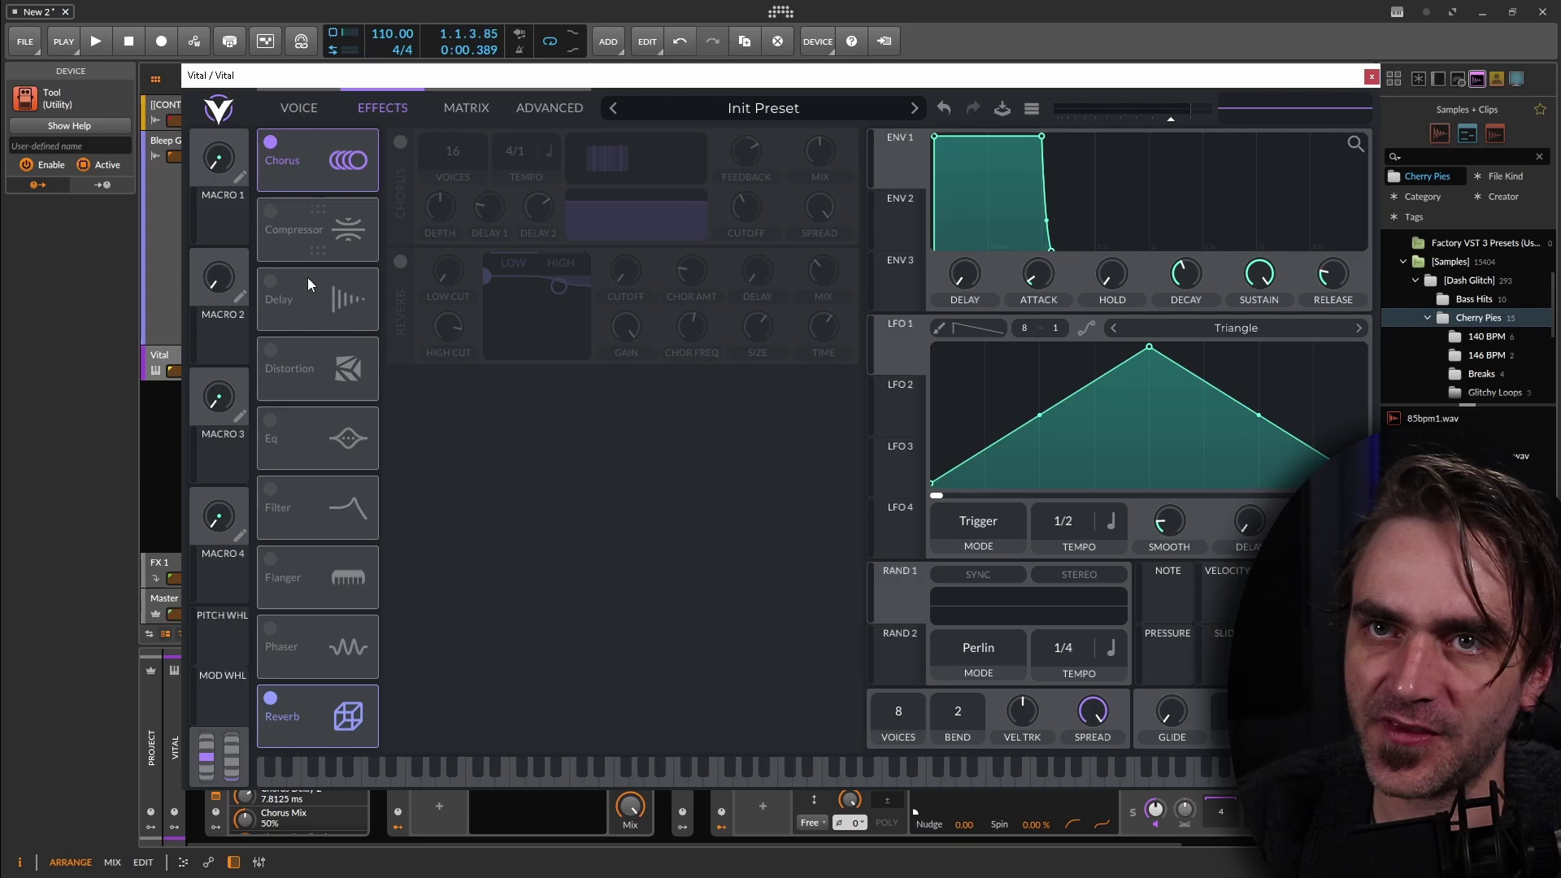
{"action": "left_click", "coordinate": [400, 143]}
{"action": "left_click", "coordinate": [400, 261]}
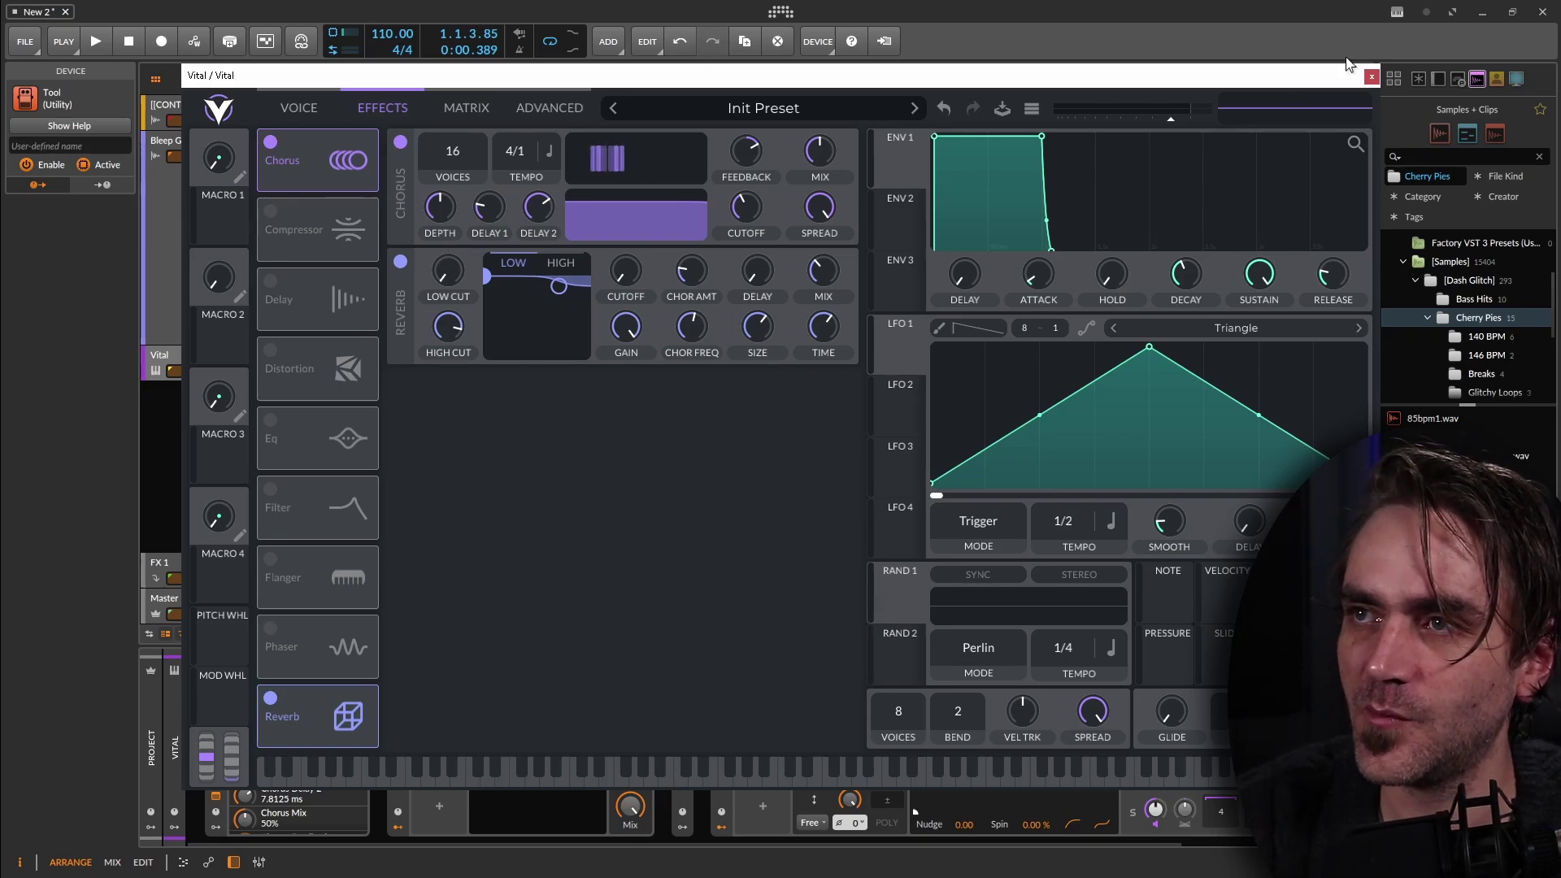
{"action": "left_click", "coordinate": [1372, 75]}
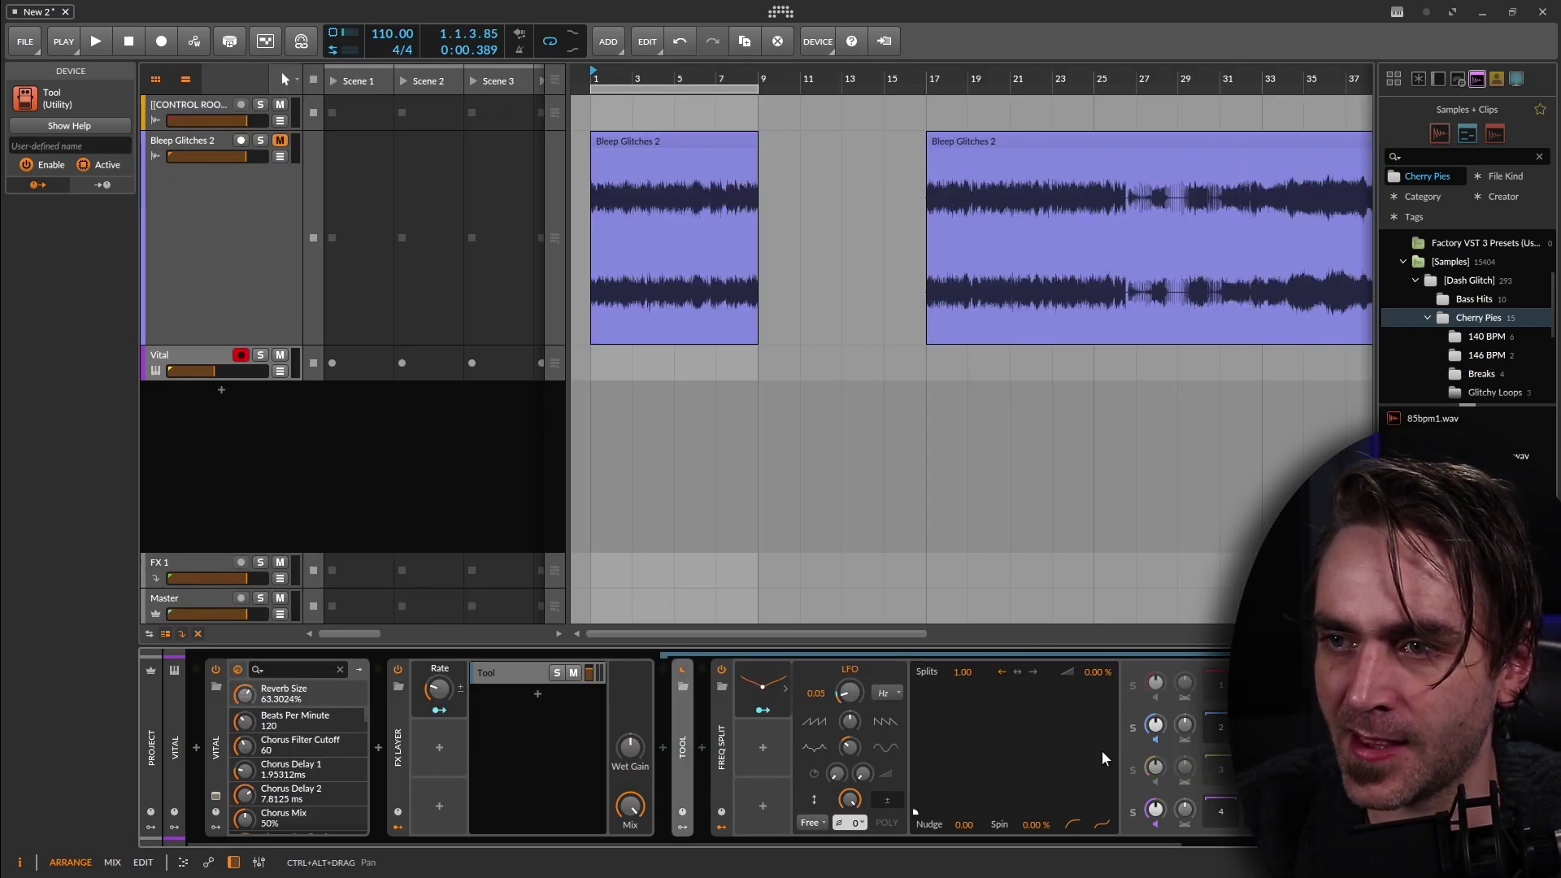
Turn the Rev LX-24 reverb back on and raise the Vital track's volume slightly
{"action": "left_click_drag", "start_coordinate": [1133, 769], "coordinate": [831, 794]}
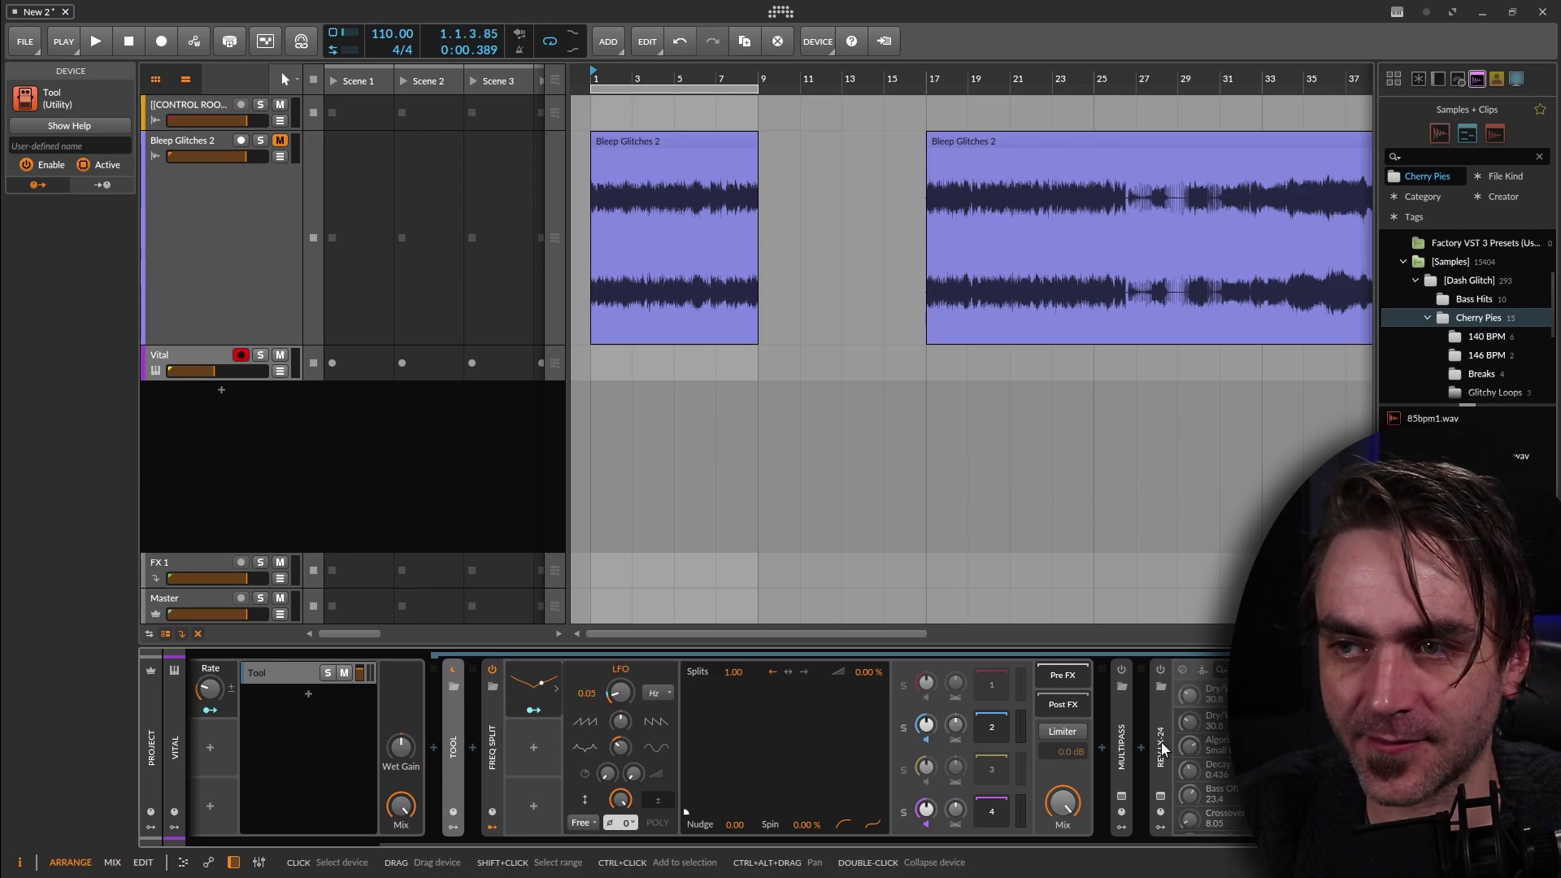
{"action": "left_click", "coordinate": [1160, 670]}
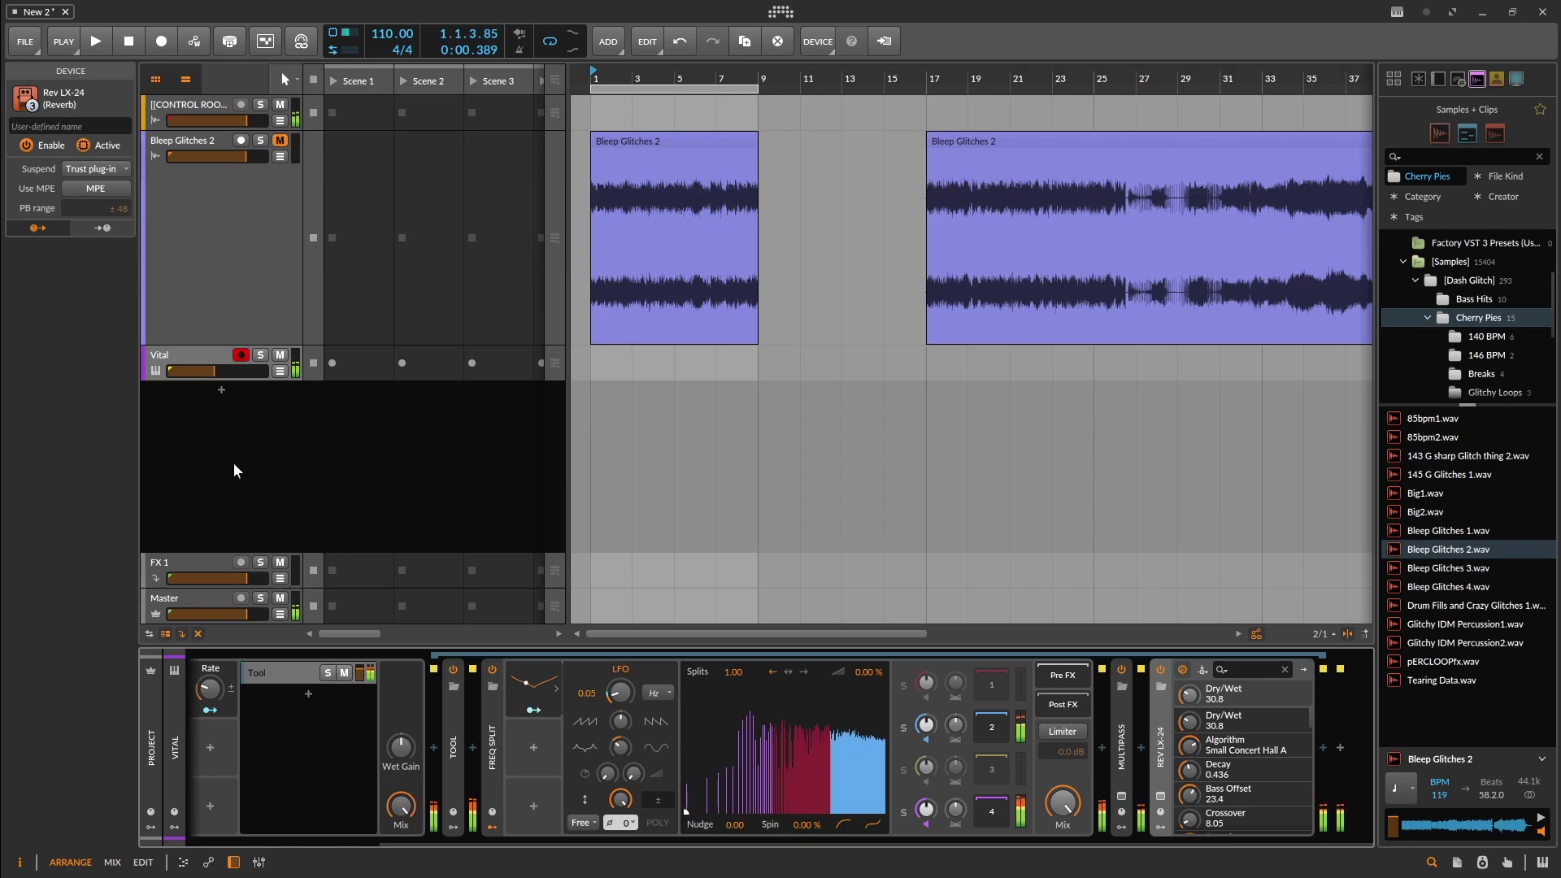
{"action": "left_click_drag", "start_coordinate": [211, 369], "coordinate": [225, 370]}
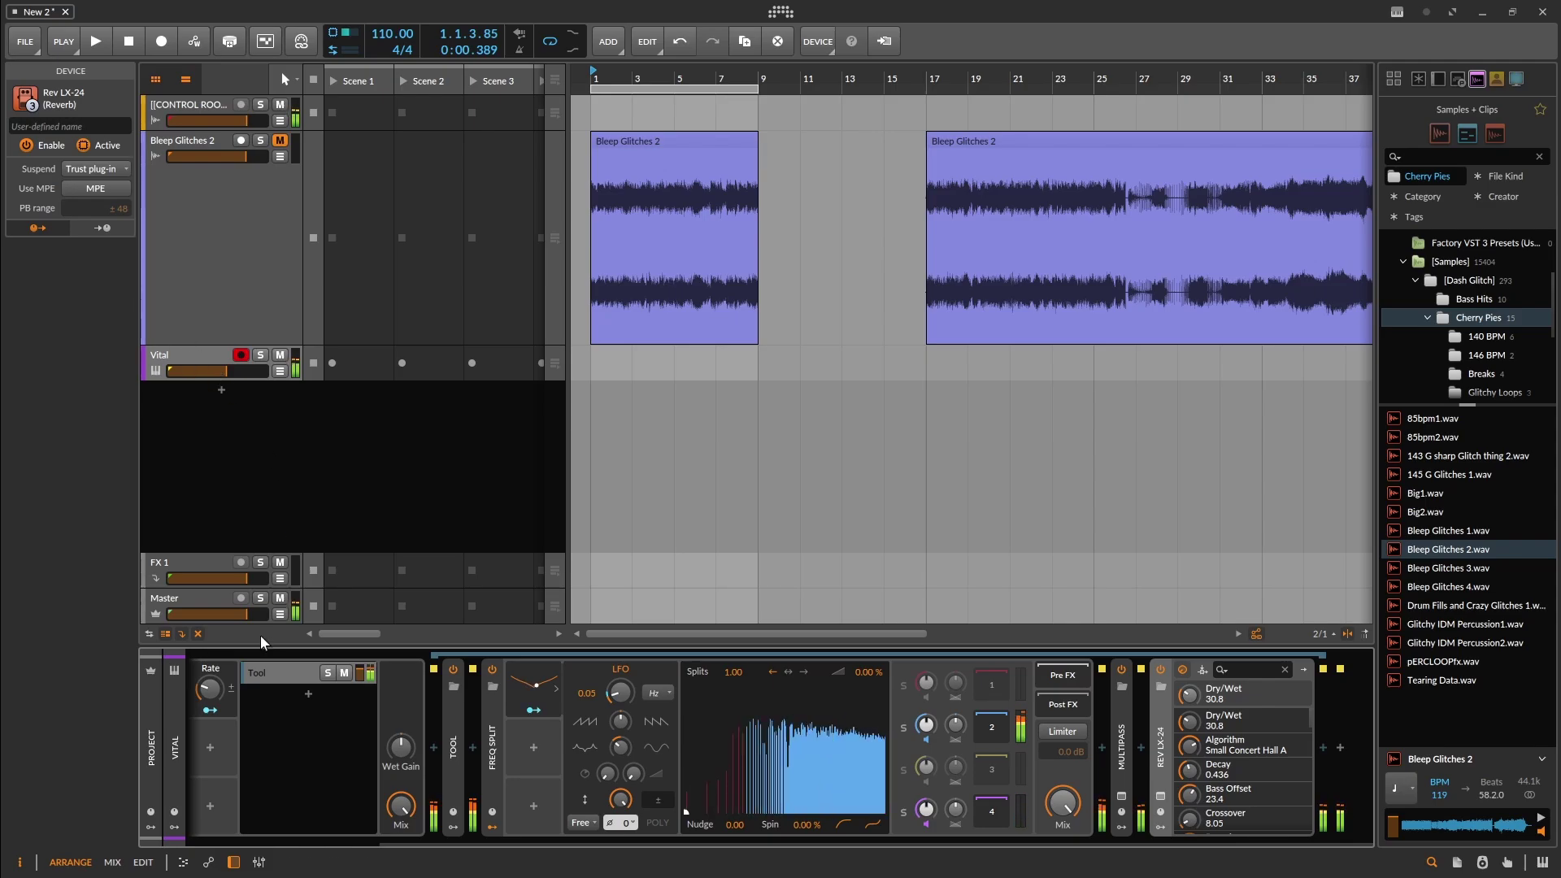
{"action": "scroll", "coordinate": [319, 774], "scroll_direction": "up", "scroll_amount": 3}
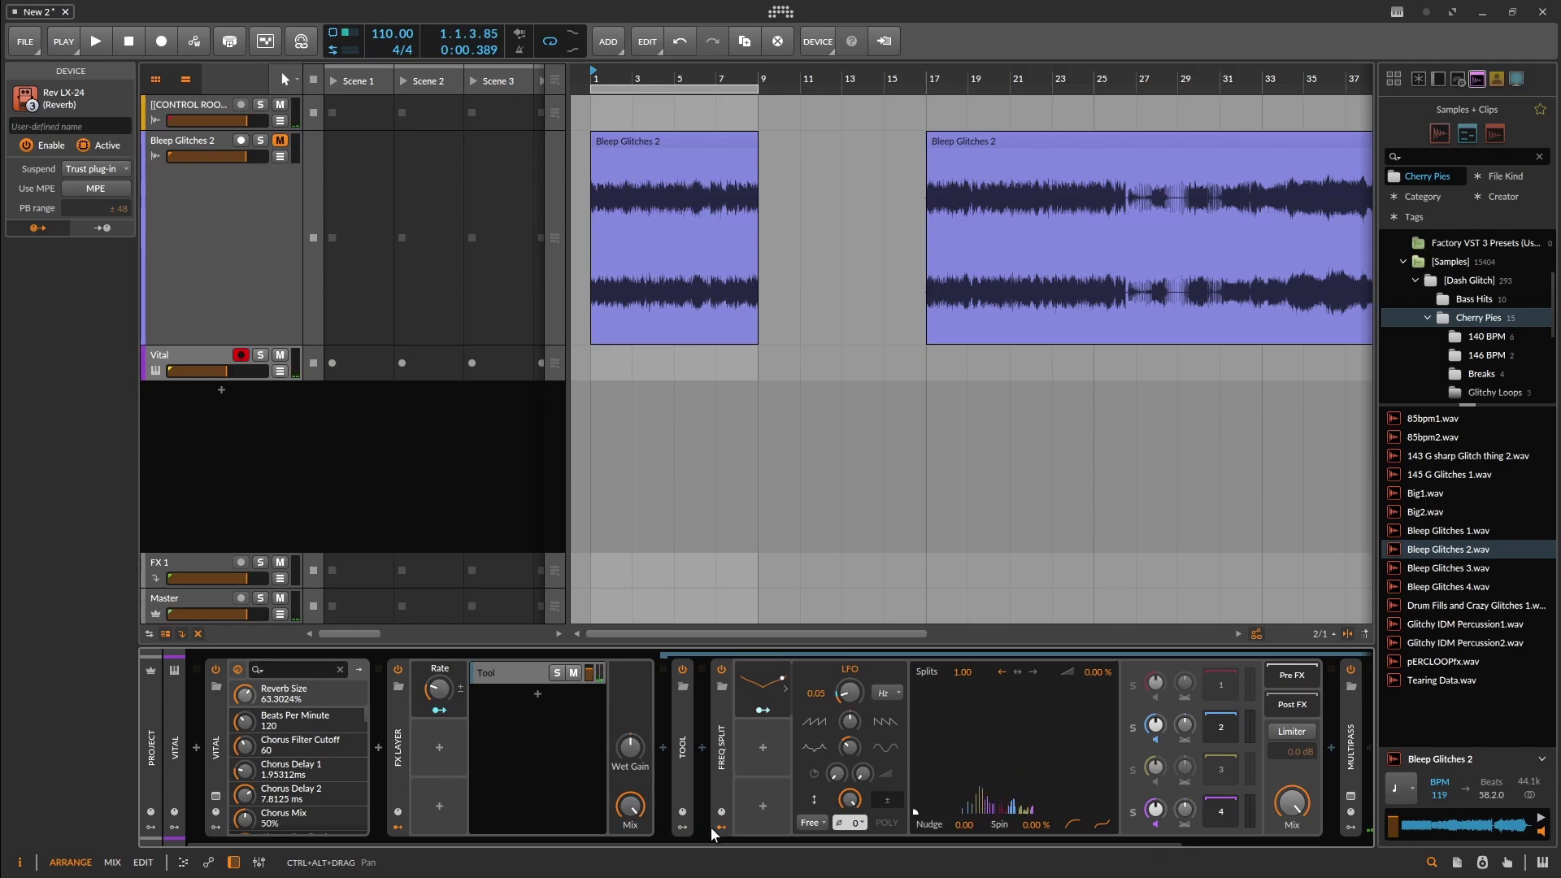
Open the Vital synth's voice settings, enable Filter 1 and adjust its cutoff
{"action": "left_click", "coordinate": [217, 794]}
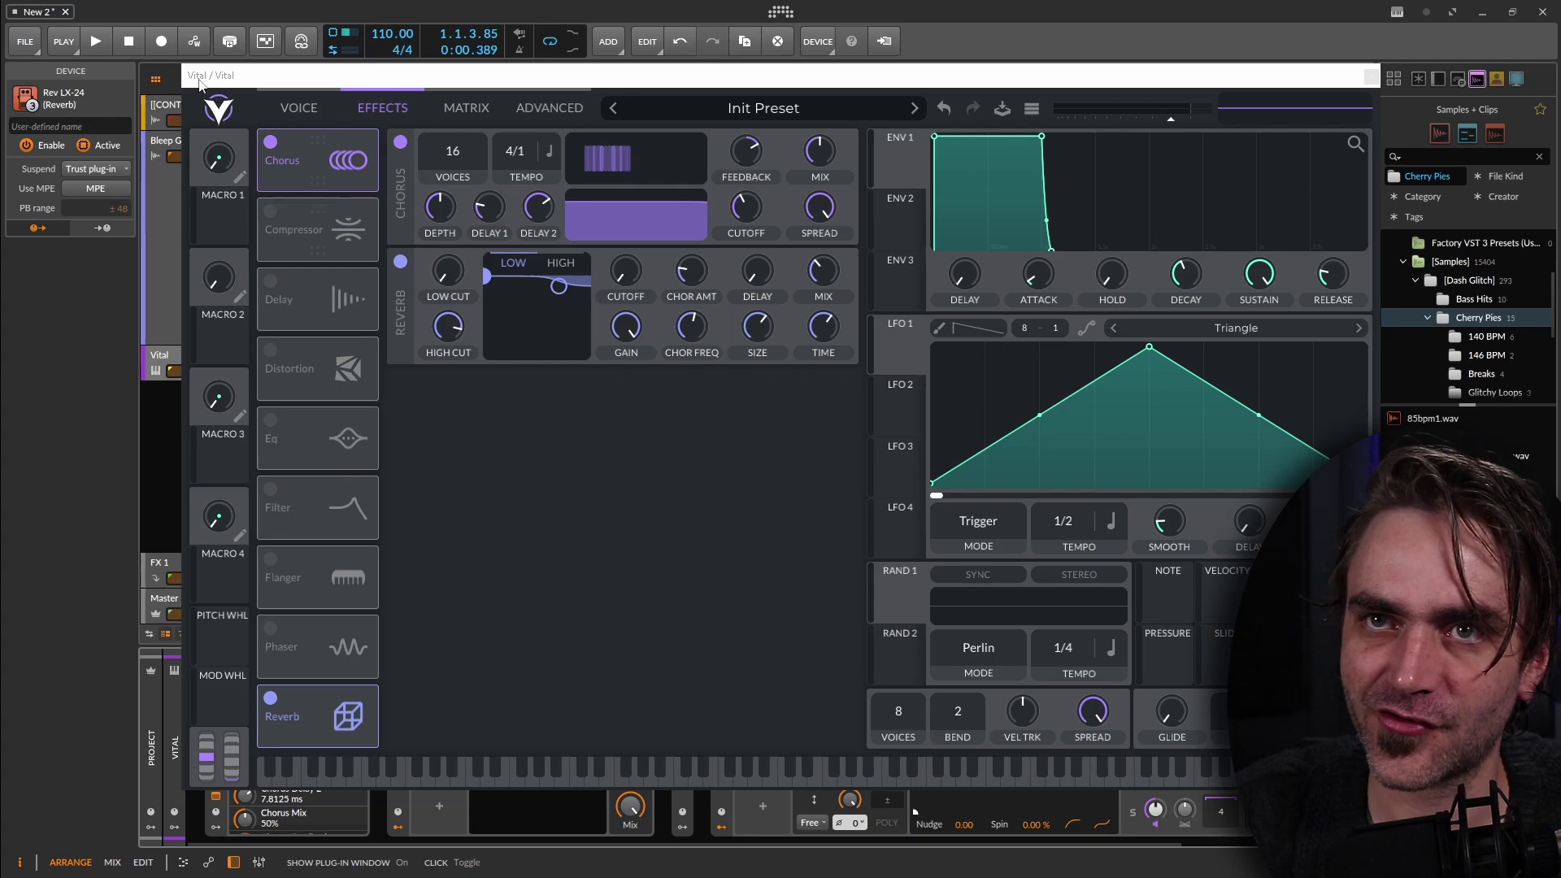
{"action": "left_click", "coordinate": [301, 109]}
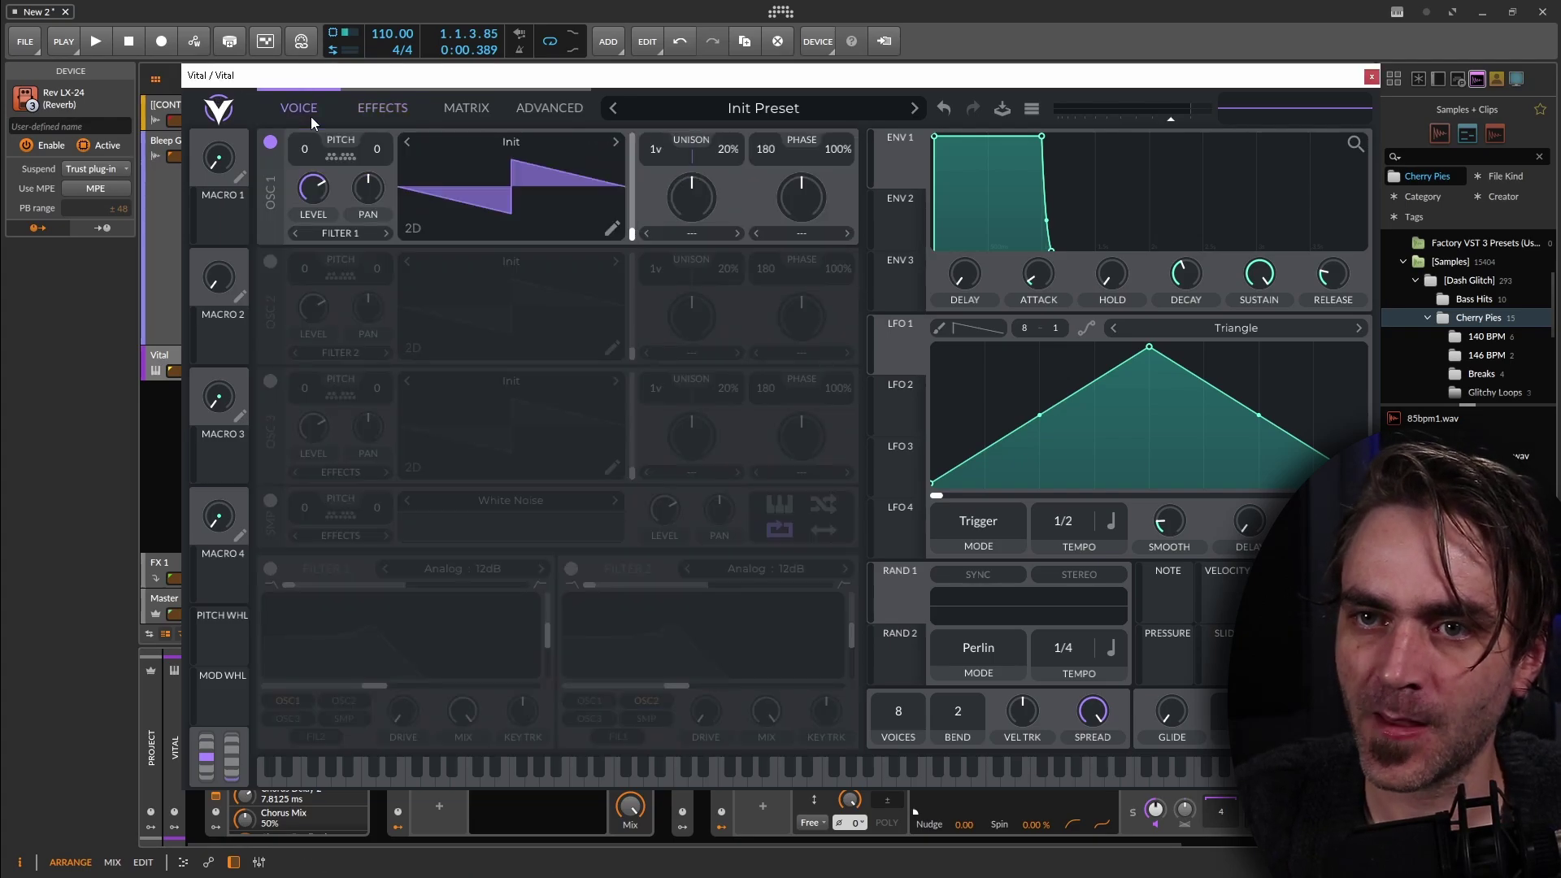
{"action": "left_click", "coordinate": [270, 569]}
{"action": "left_click_drag", "start_coordinate": [371, 665], "coordinate": [564, 702]}
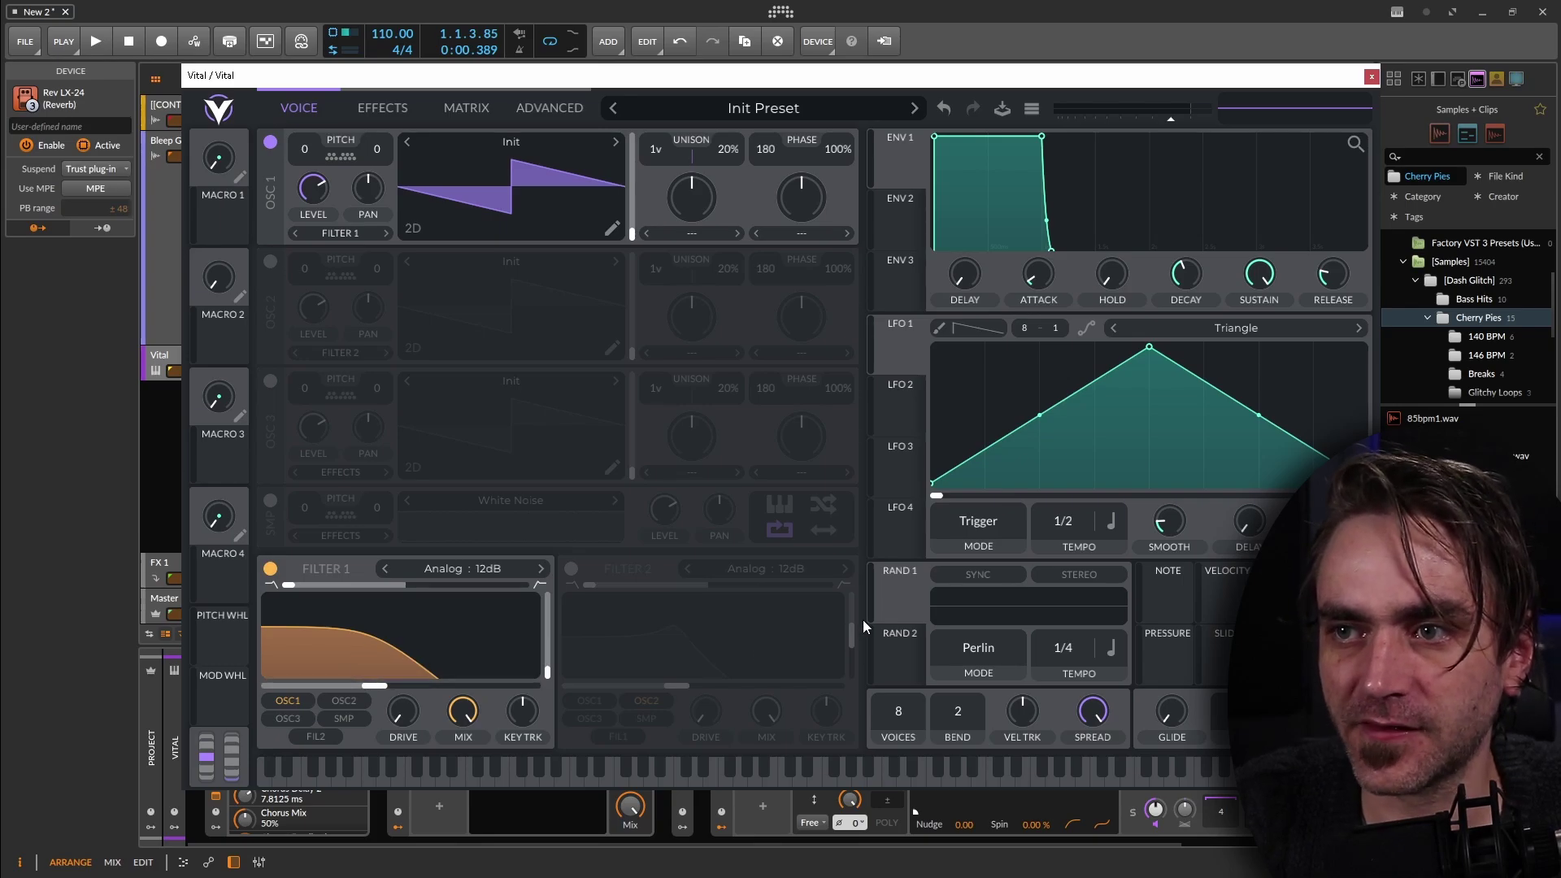
Modulate the Filter 1 cutoff with Random 1, set envelope 1's decay to about 5.88 s, and close the Vital window
{"action": "left_click_drag", "start_coordinate": [898, 599], "coordinate": [368, 669]}
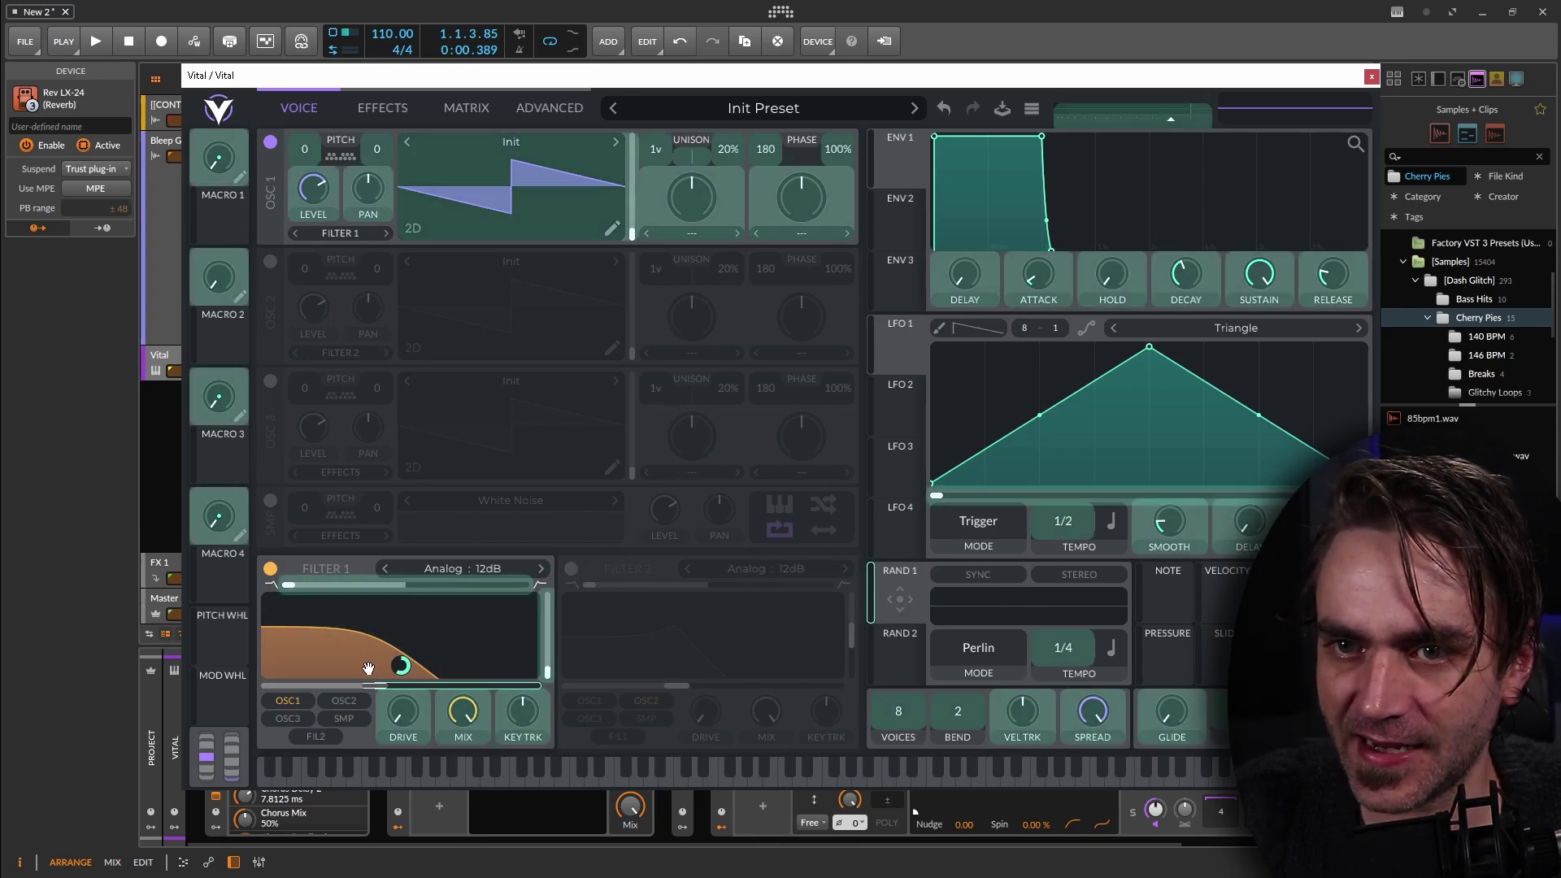
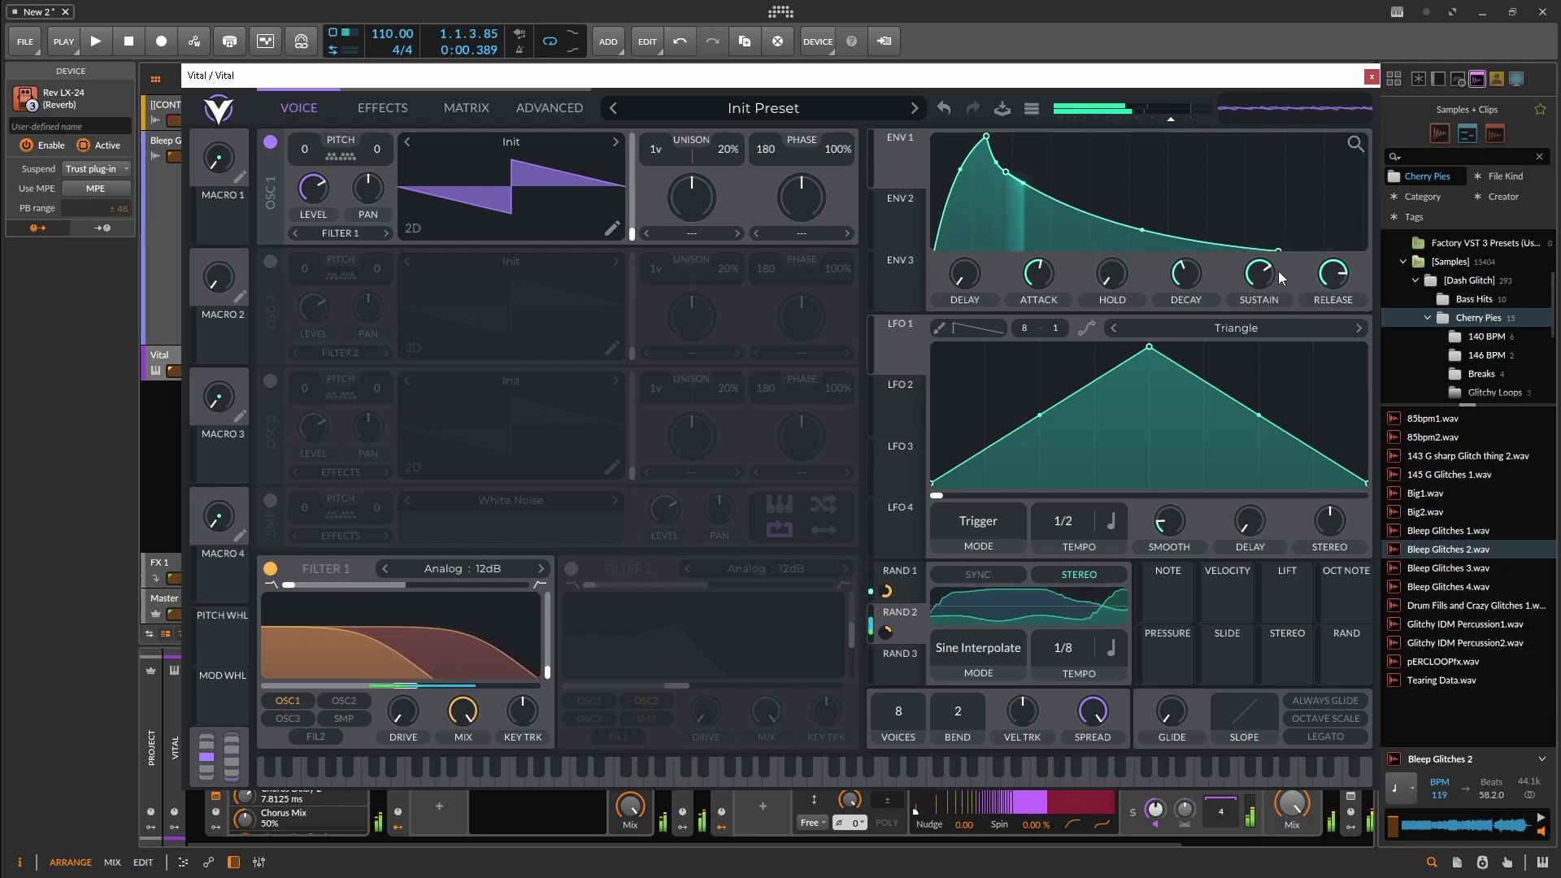
{"action": "left_click_drag", "start_coordinate": [1218, 281], "coordinate": [1213, 265]}
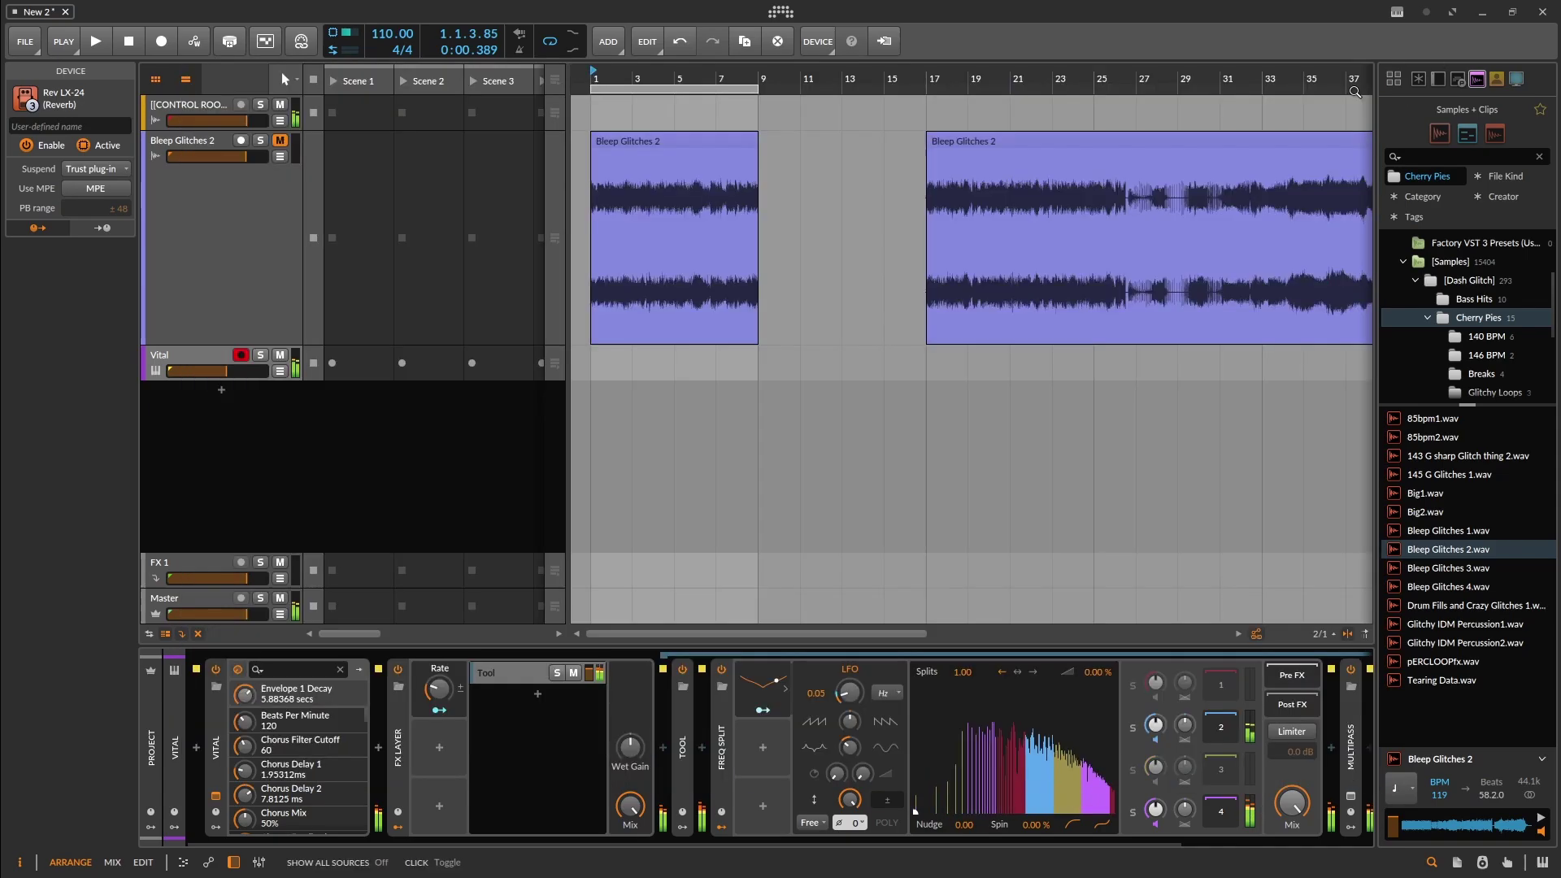
{"action": "left_click", "coordinate": [1372, 77]}
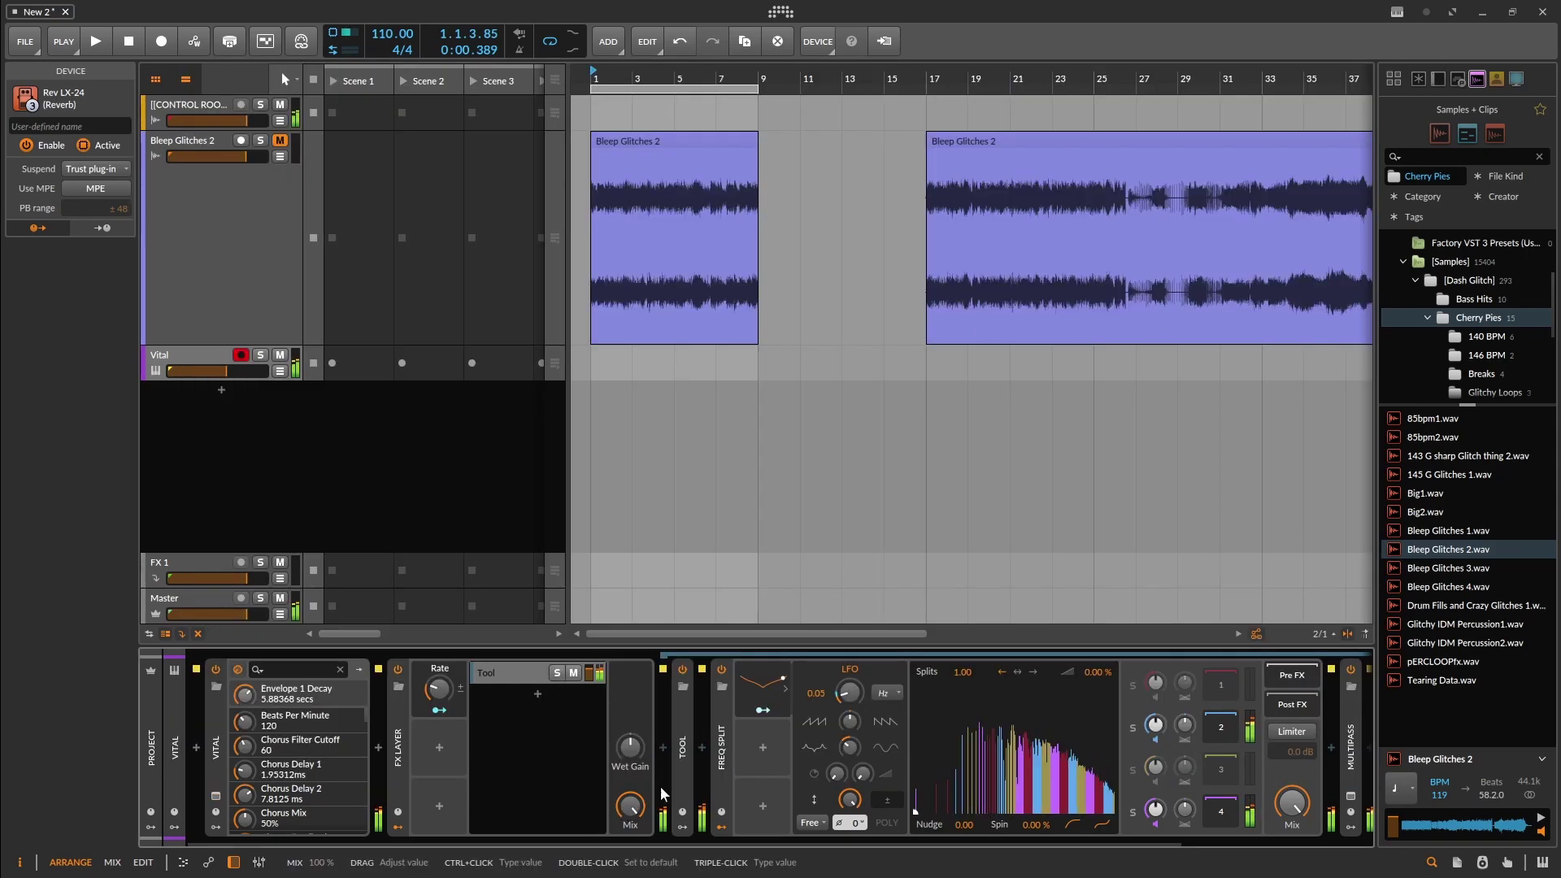
Hide the modulators of the Freq Split device and reduce its Mix
{"action": "left_click", "coordinate": [729, 762]}
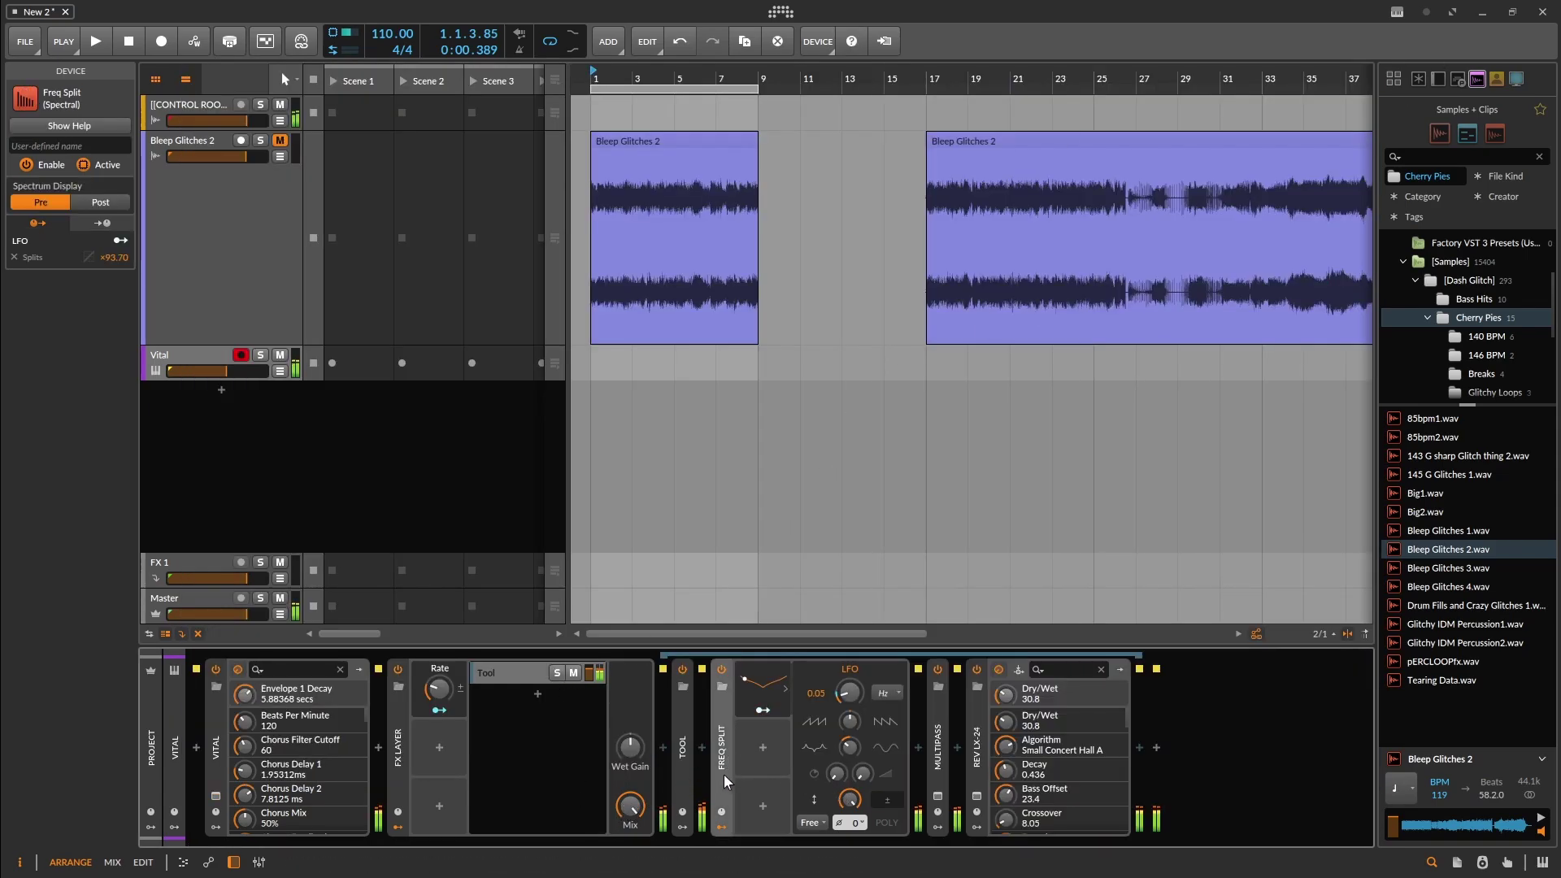
{"action": "left_click", "coordinate": [721, 822]}
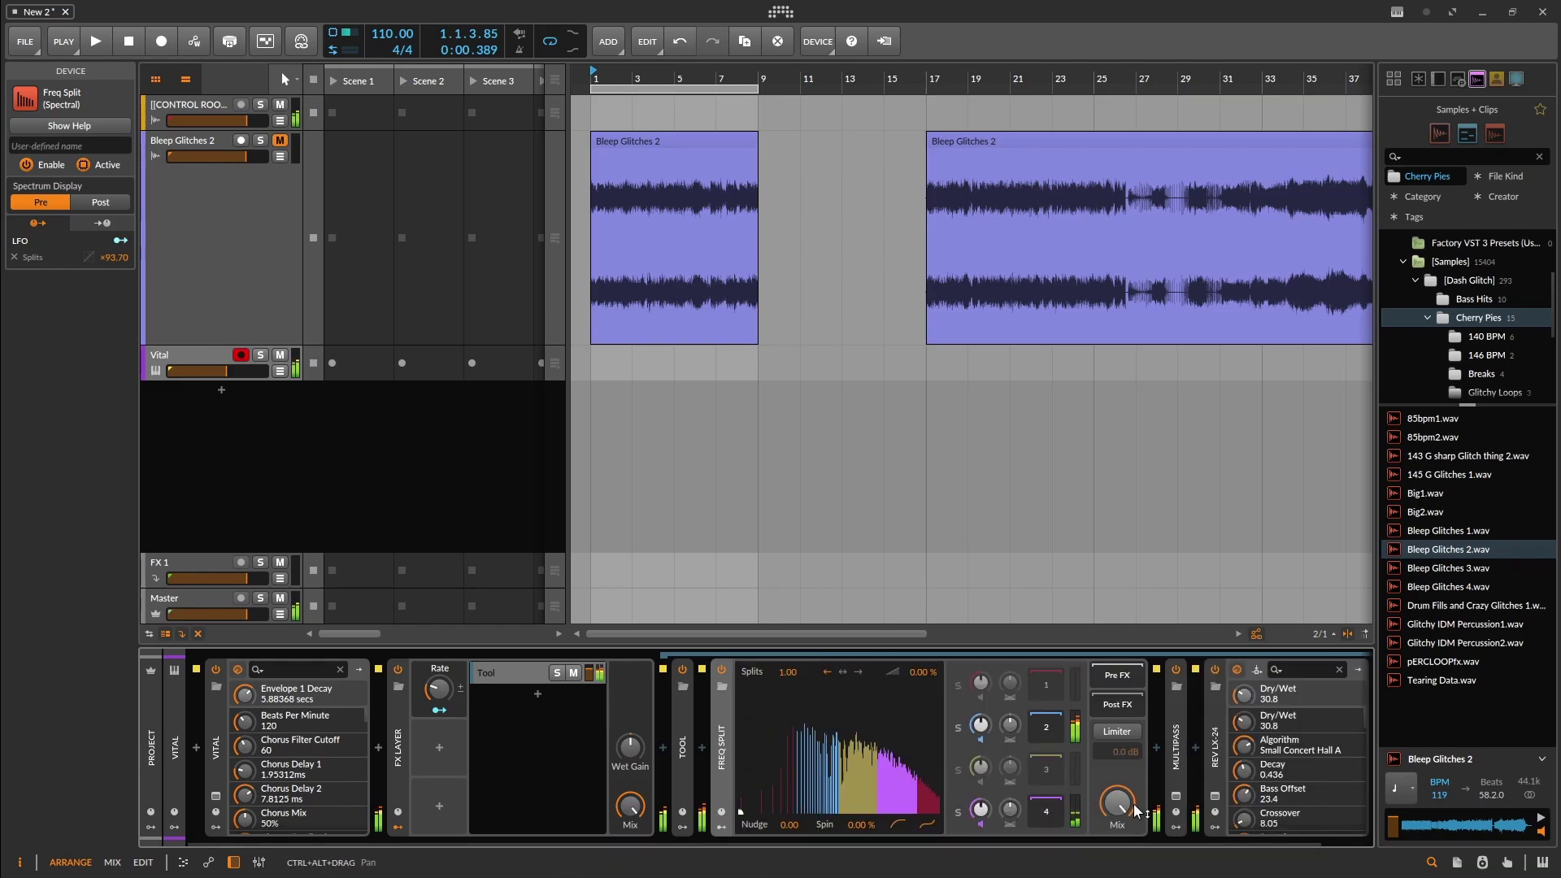
{"action": "left_click_drag", "start_coordinate": [1136, 809], "coordinate": [1132, 803]}
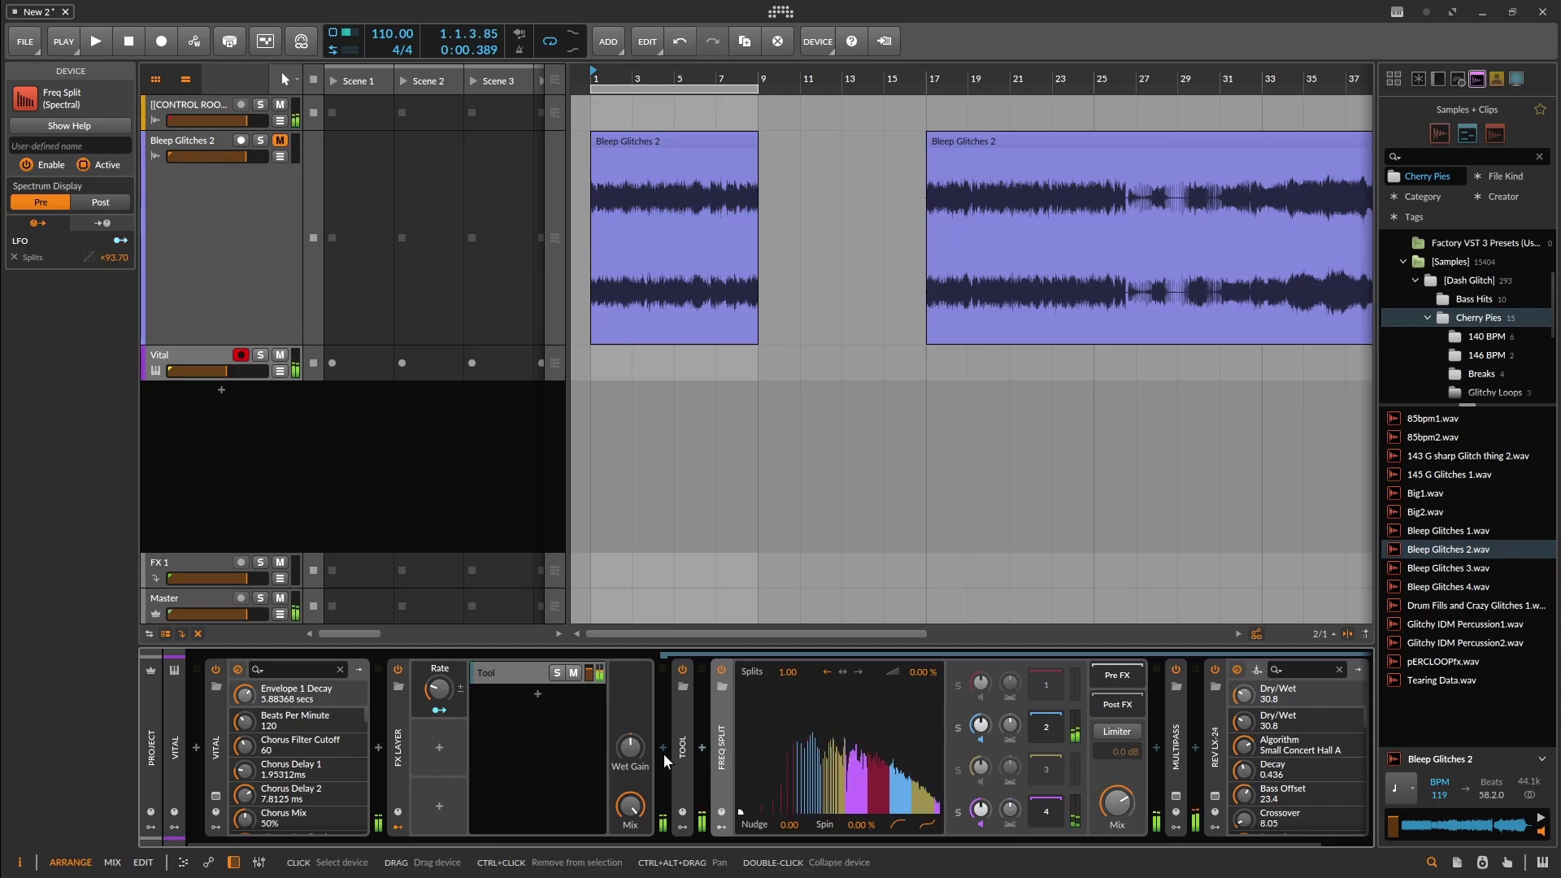
Raise the FX Layer's Rate macro and set the Rev LX-24 reverb's Dry/Wet to 72.3
{"action": "mouse_move", "coordinate": [438, 691]}
{"action": "mouse_move", "coordinate": [438, 691]}
{"action": "left_mouse_down"}
{"action": "mouse_move", "coordinate": [438, 643]}
{"action": "mouse_move", "coordinate": [437, 691]}
{"action": "left_mouse_up"}
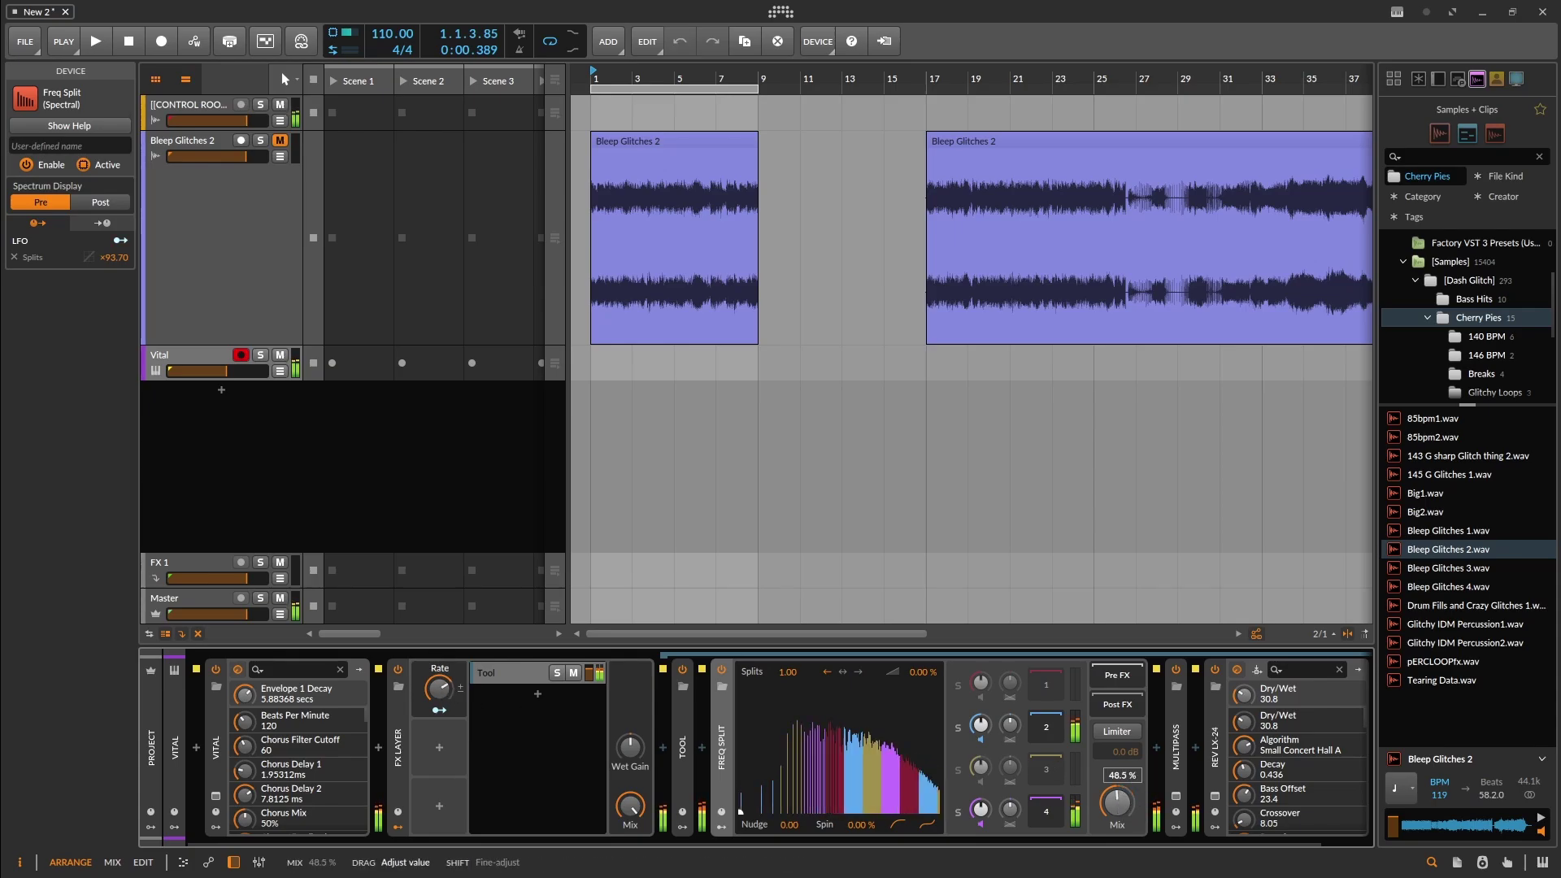
{"action": "left_click_drag", "start_coordinate": [437, 689], "coordinate": [437, 650]}
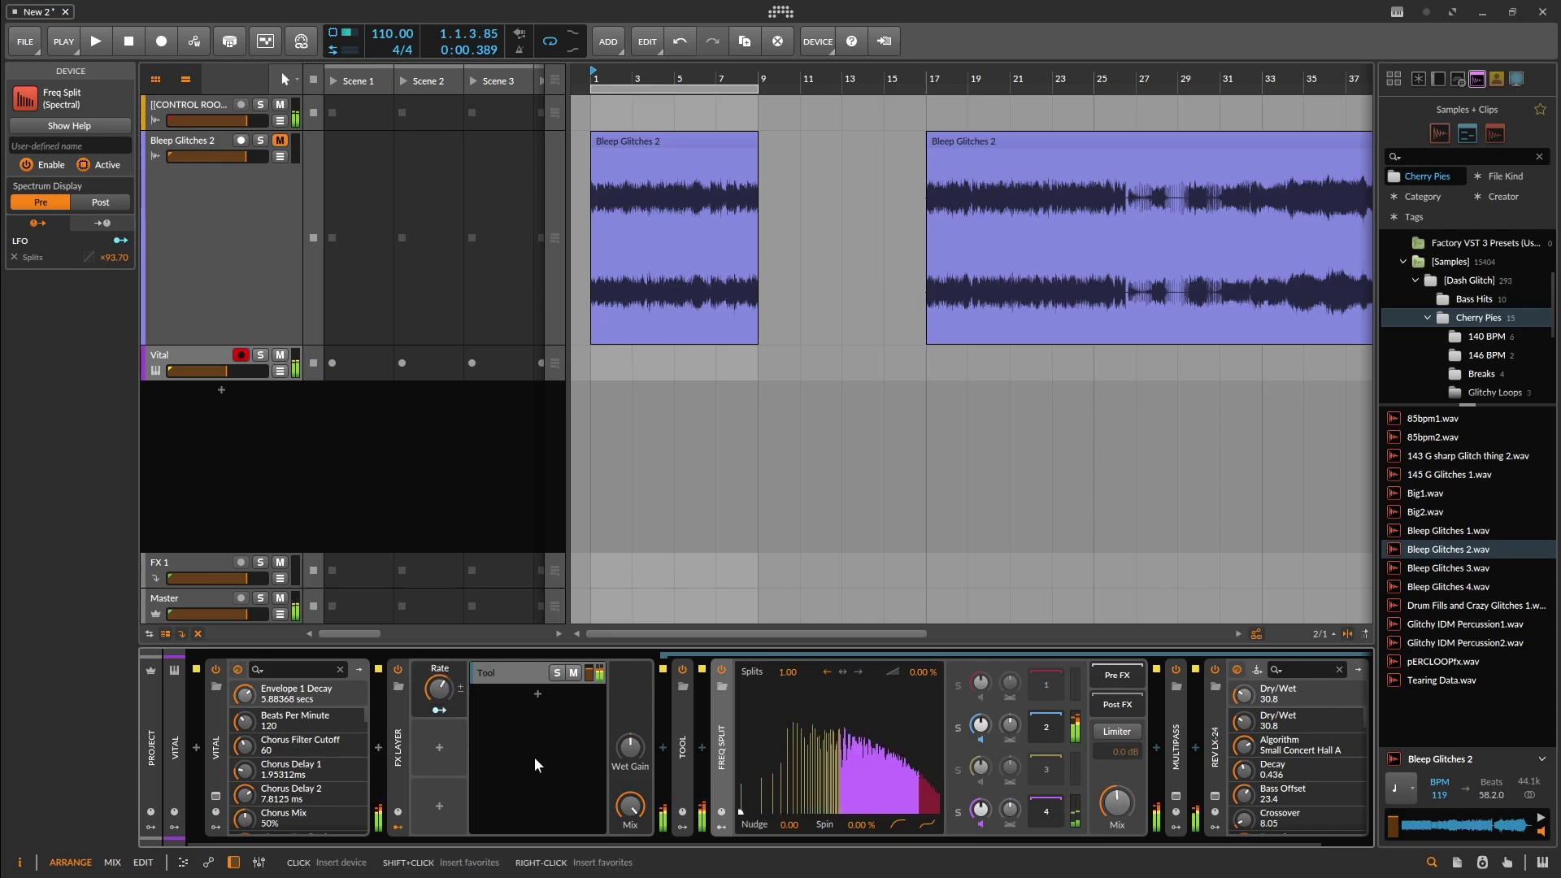
{"action": "left_click_drag", "start_coordinate": [1231, 704], "coordinate": [1231, 671]}
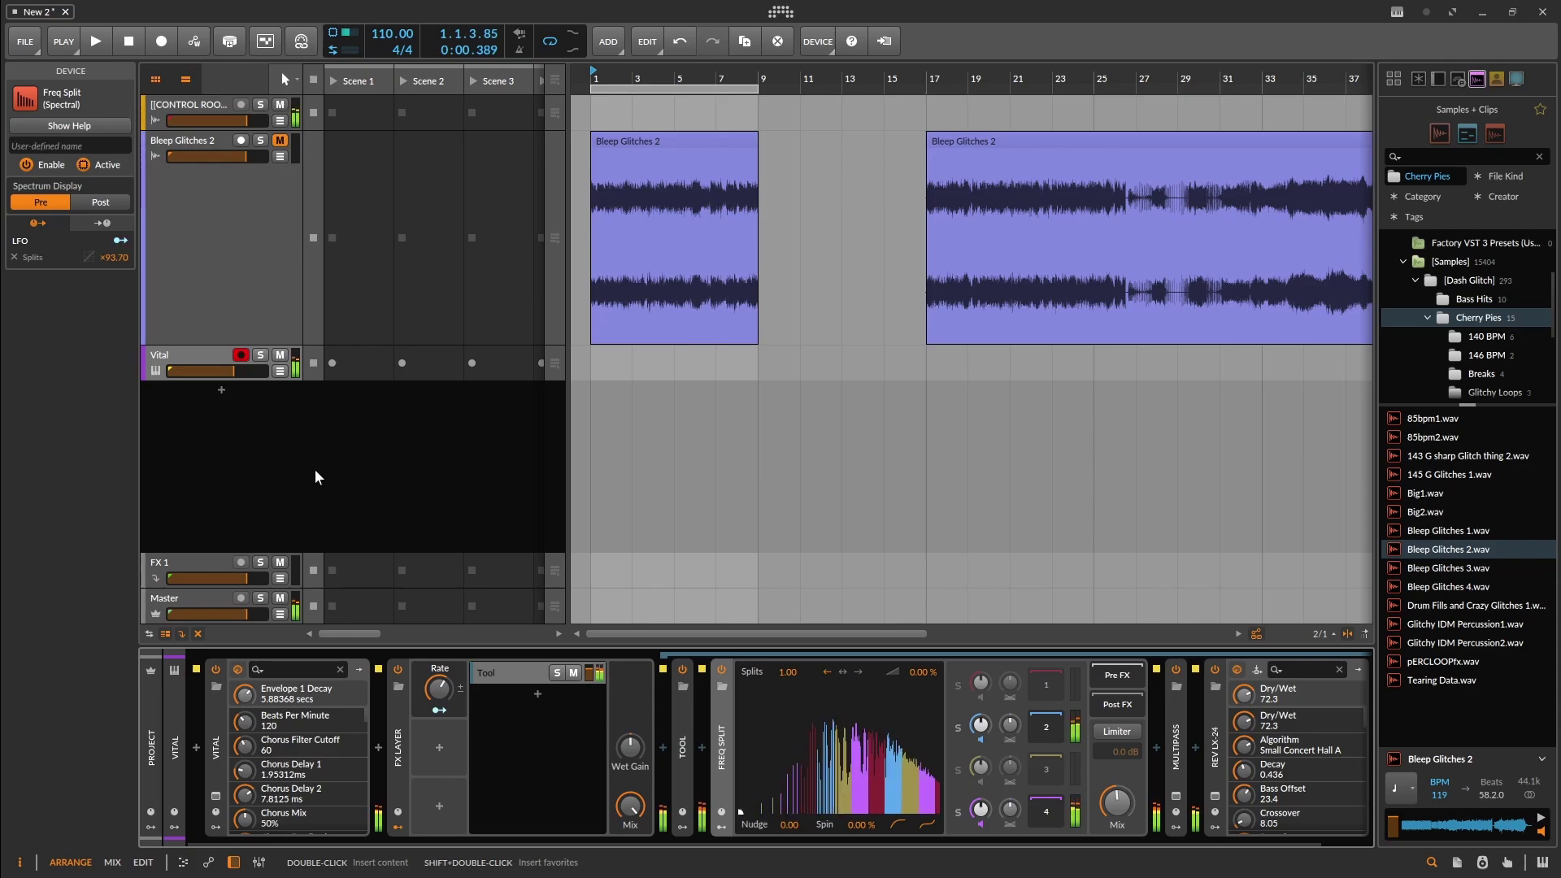
{"action": "mouse_move", "coordinate": [1117, 802]}
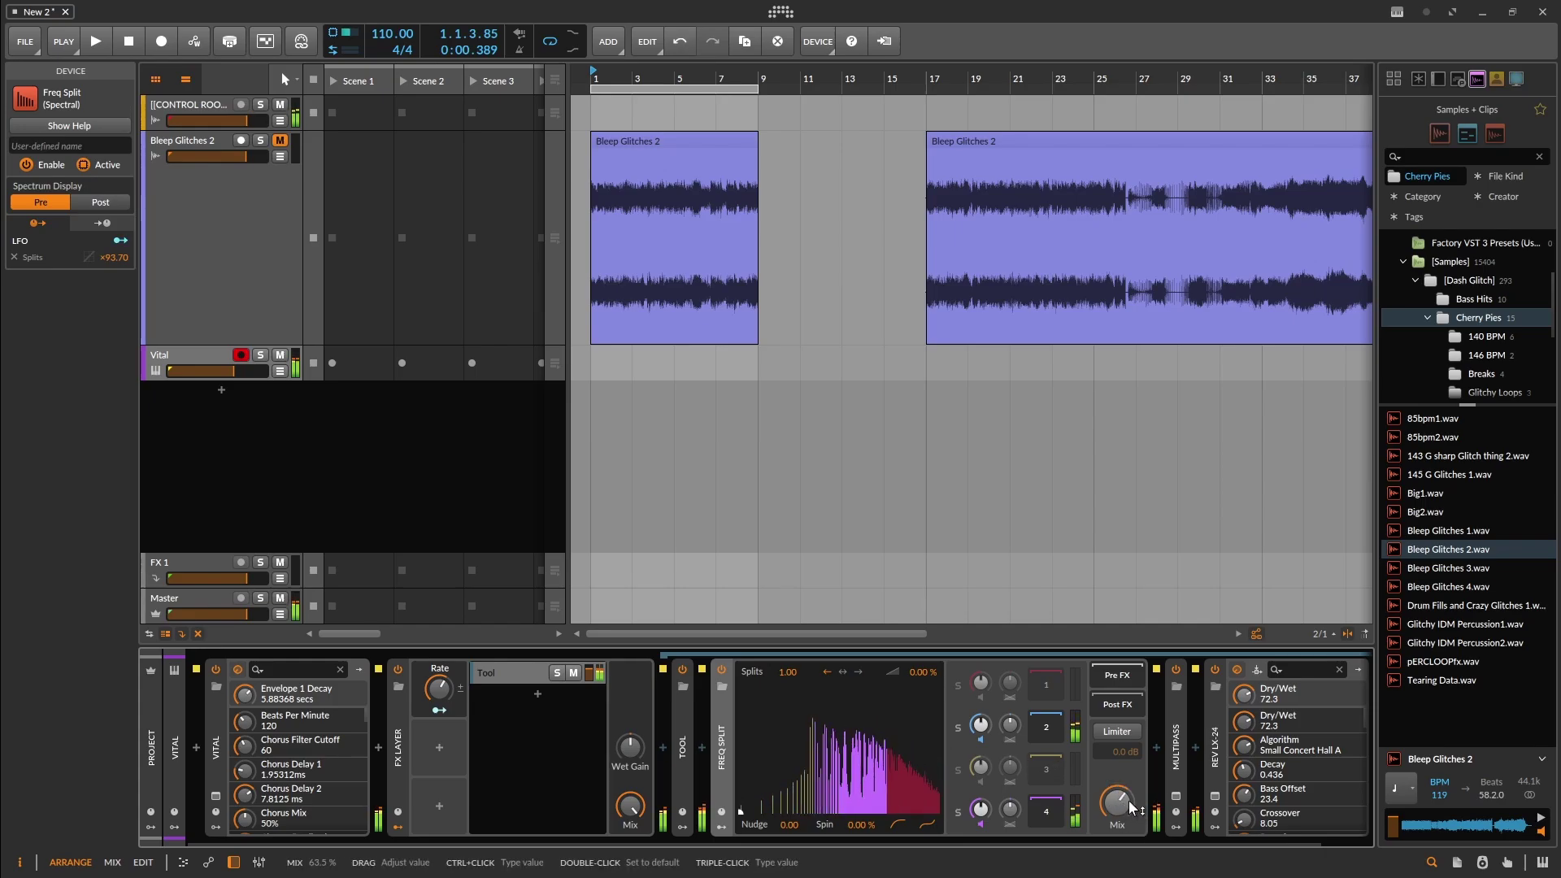
Delete the Rev LX-24 reverb from the Vital track's device chain
{"action": "scroll", "coordinate": [1169, 785], "scroll_direction": "down", "scroll_amount": 2}
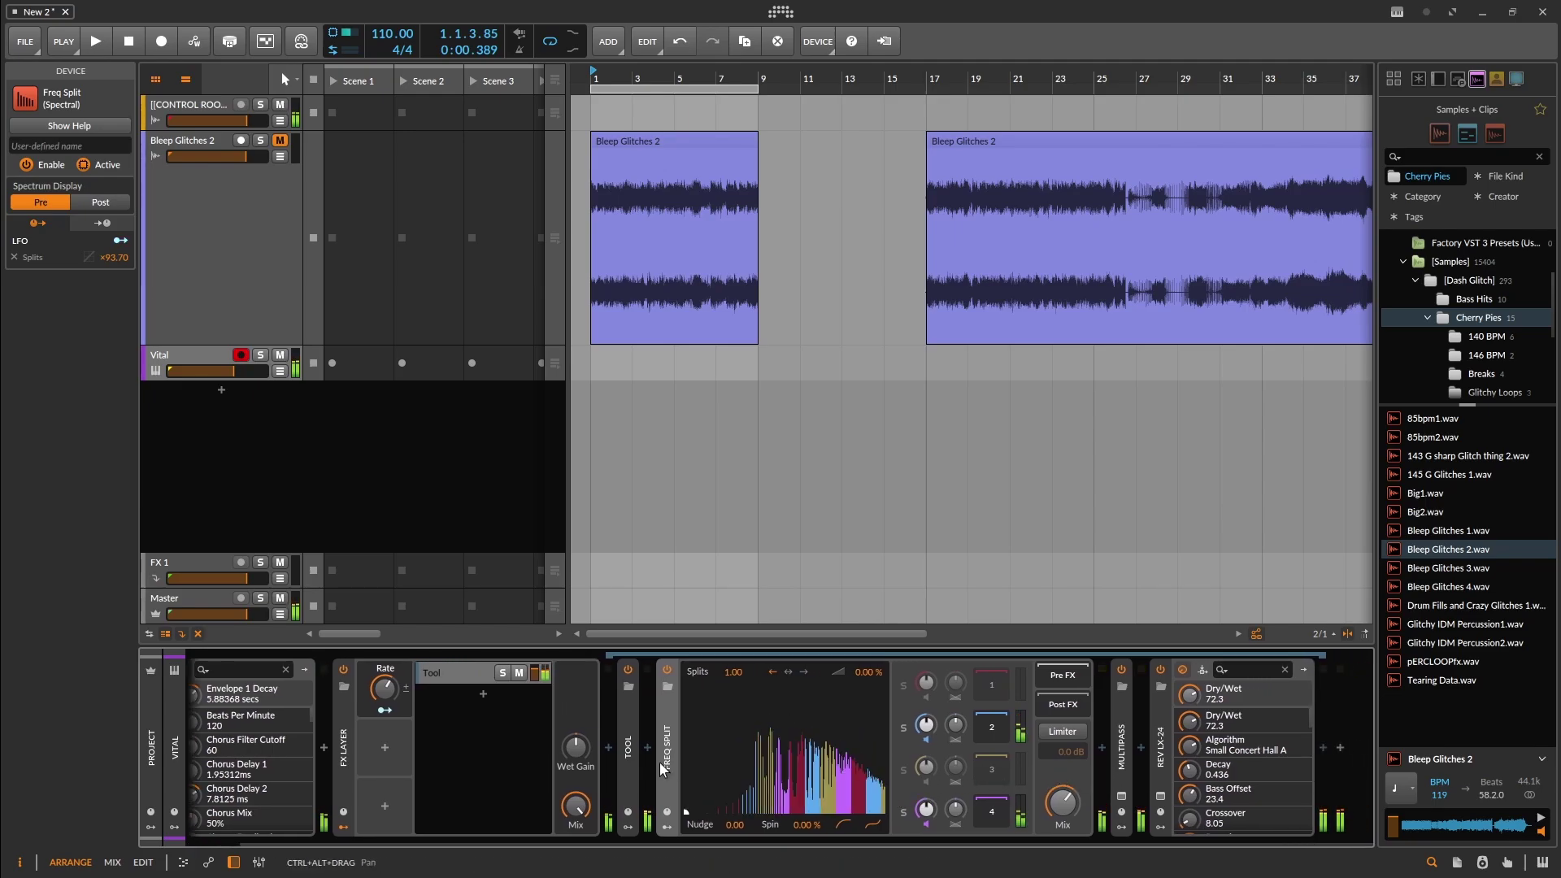
{"action": "scroll", "coordinate": [662, 752], "scroll_direction": "down", "scroll_amount": 10}
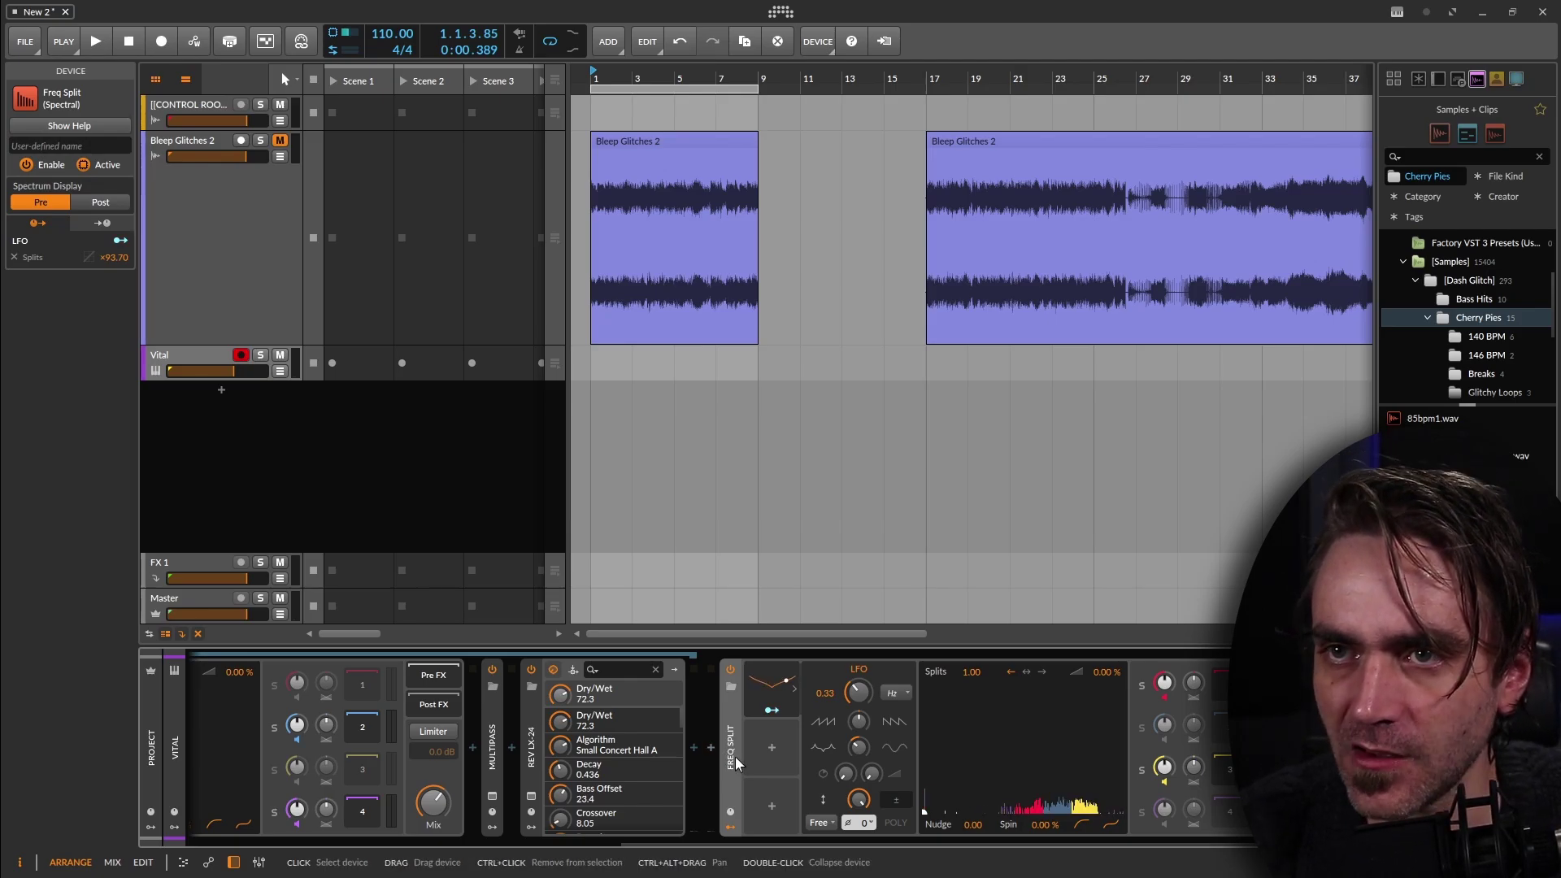
{"action": "scroll", "coordinate": [733, 754], "scroll_direction": "left", "scroll_amount": 5}
{"action": "left_click", "coordinate": [1164, 752]}
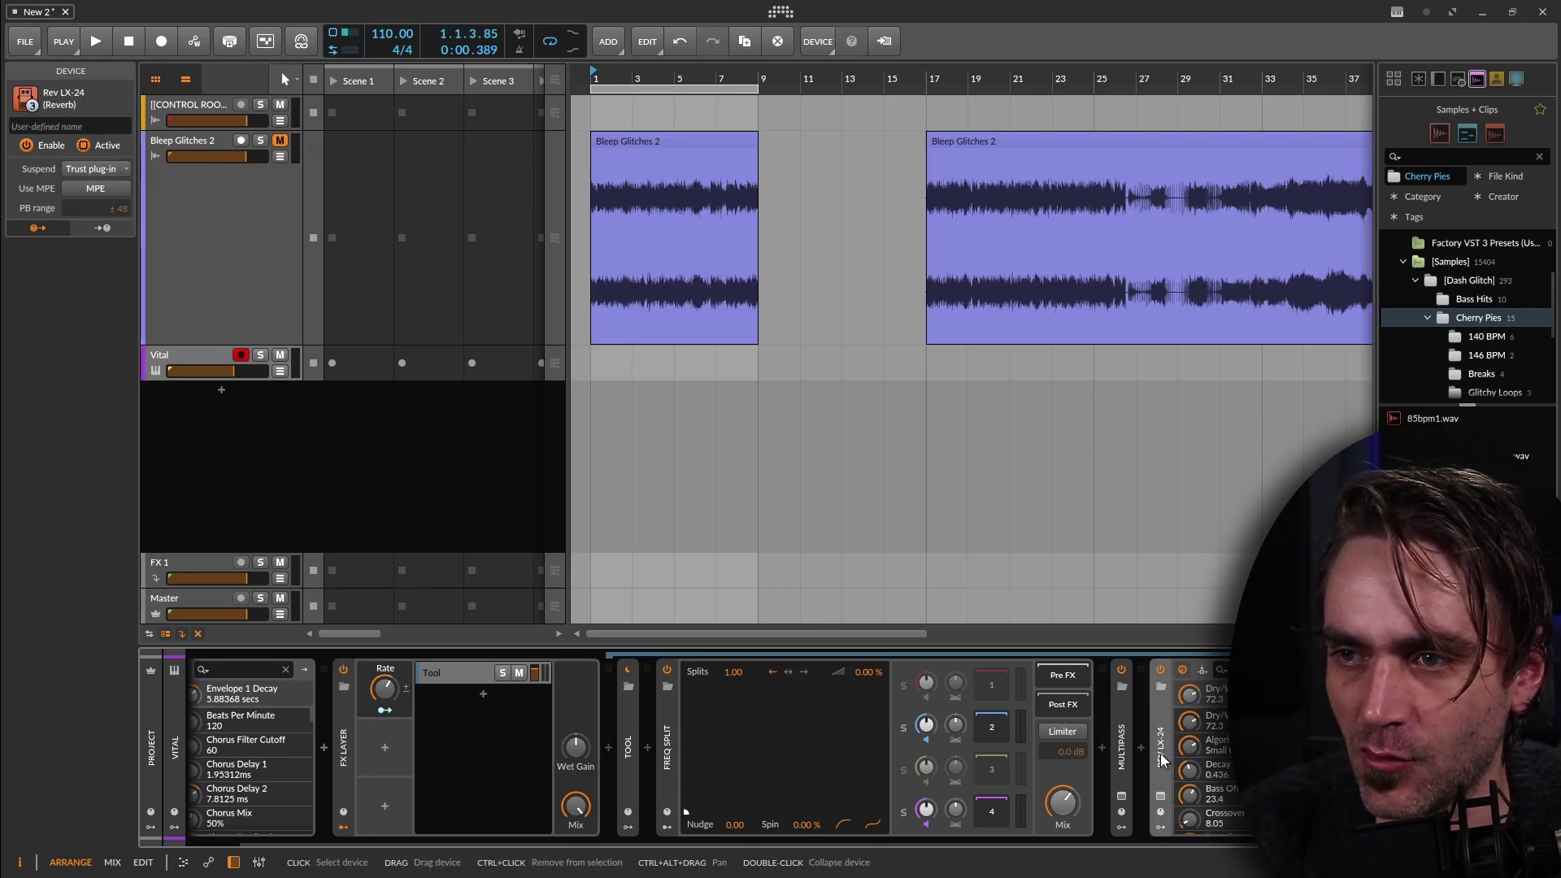
{"action": "key", "text": "Delete"}
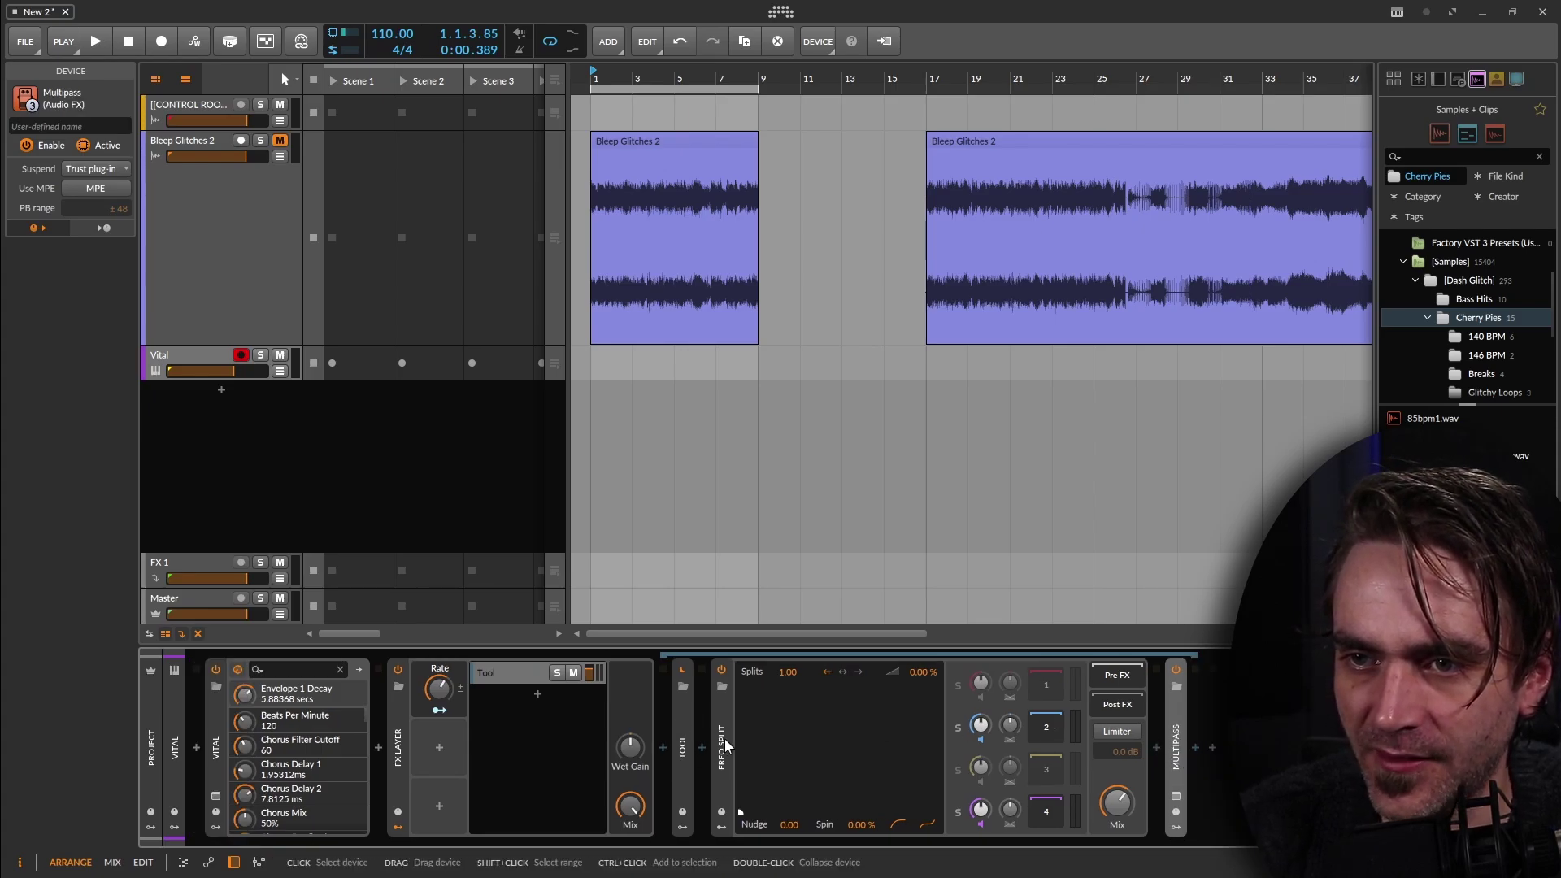
Collapse the Freq Split device and move the FX Layer from the Vital track onto the Bleep Glitches 2 track
{"action": "left_click", "coordinate": [217, 760]}
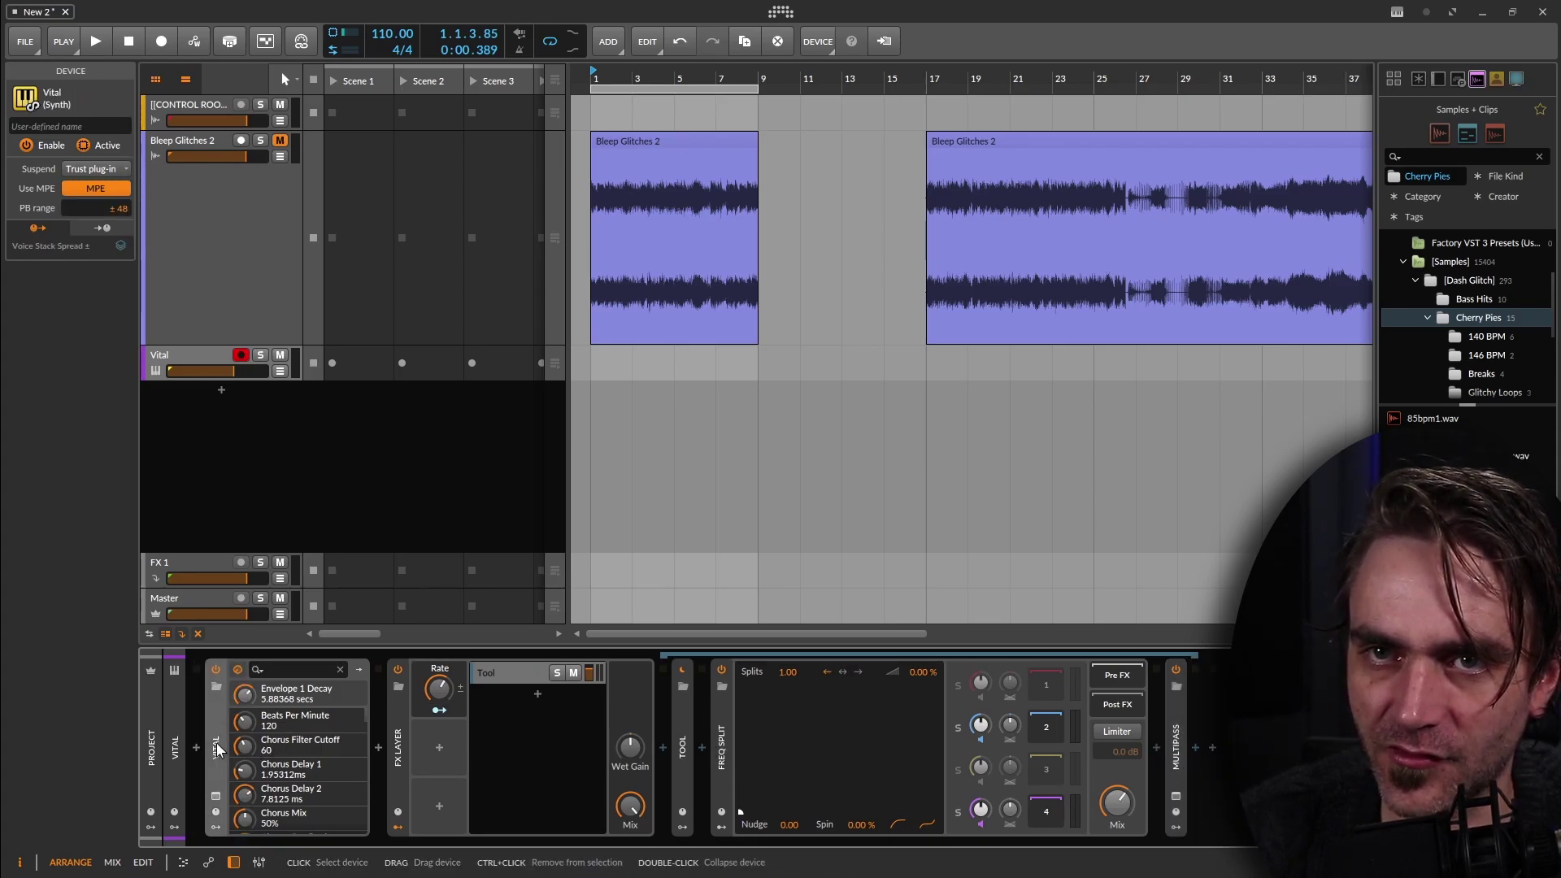
{"action": "left_click", "coordinate": [398, 746]}
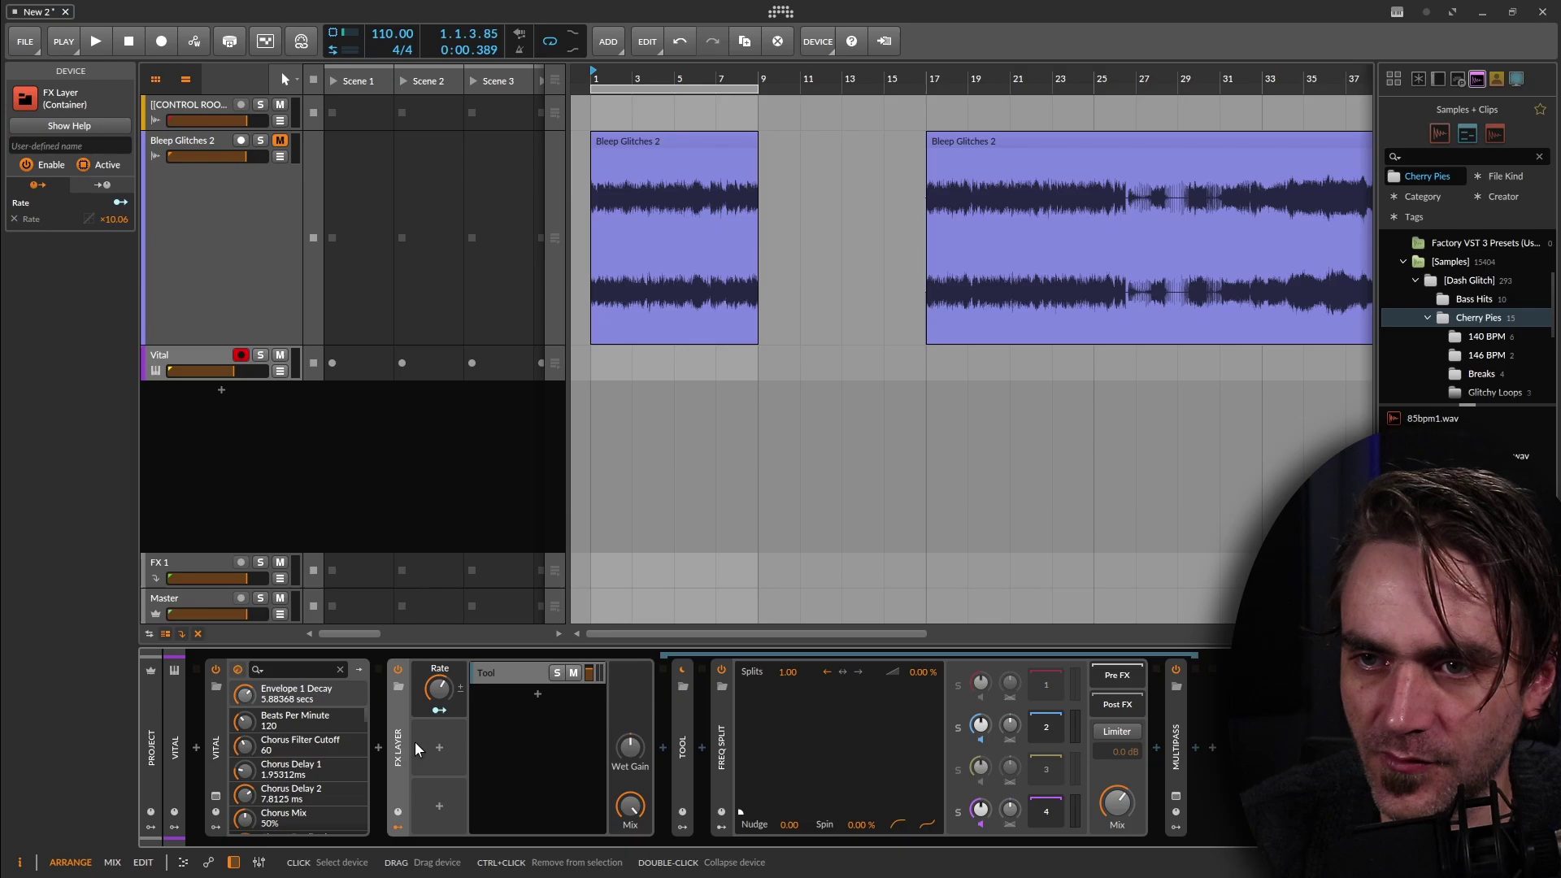
{"action": "left_click", "coordinate": [713, 750]}
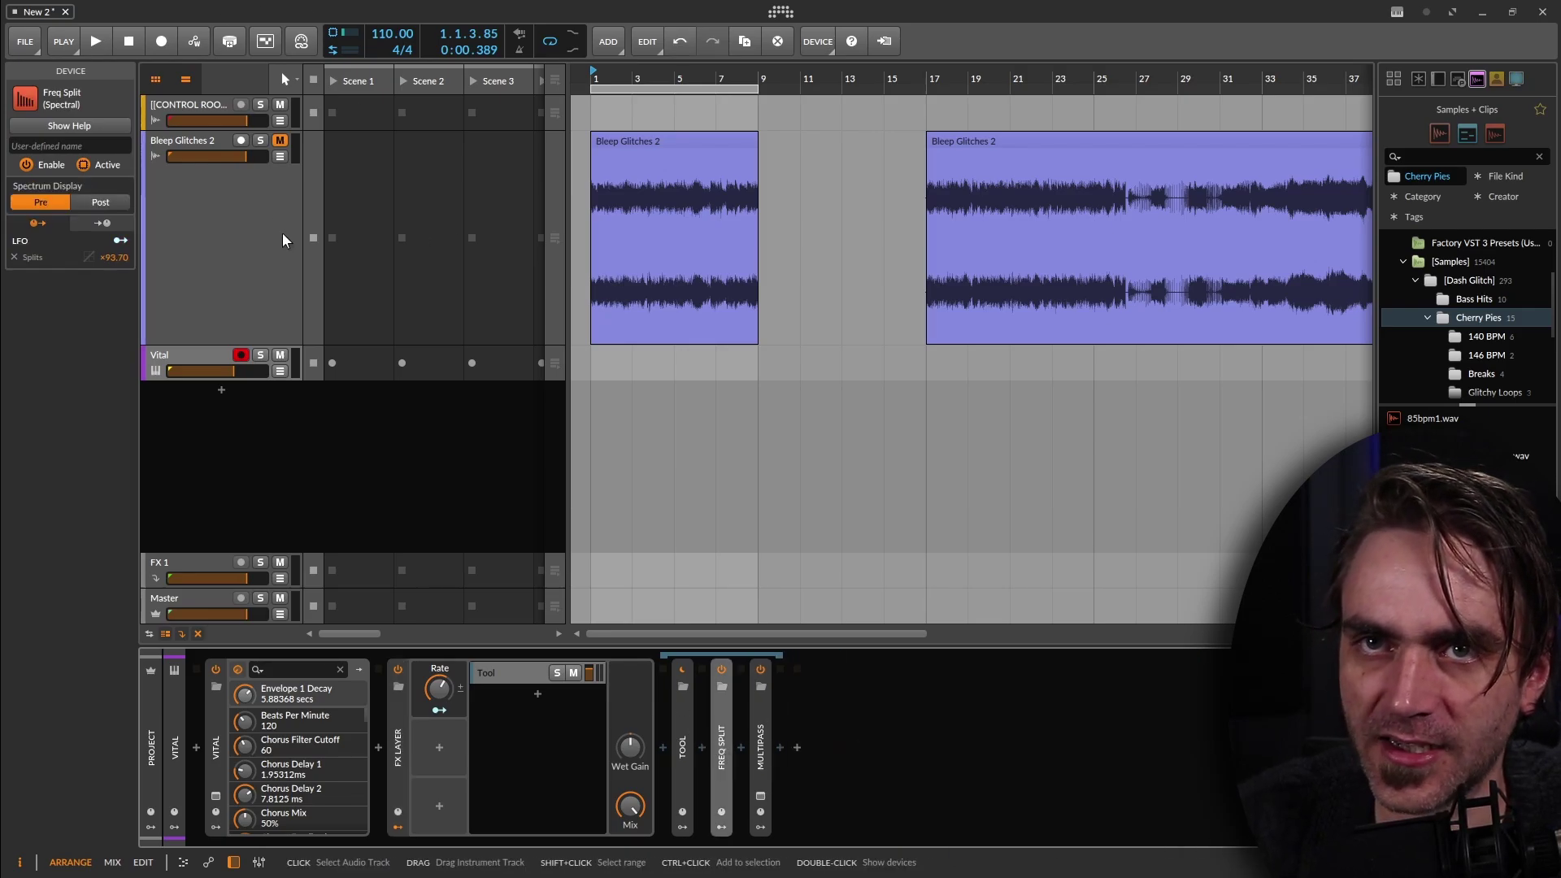
{"action": "left_click", "coordinate": [243, 280]}
{"action": "left_click", "coordinate": [193, 371]}
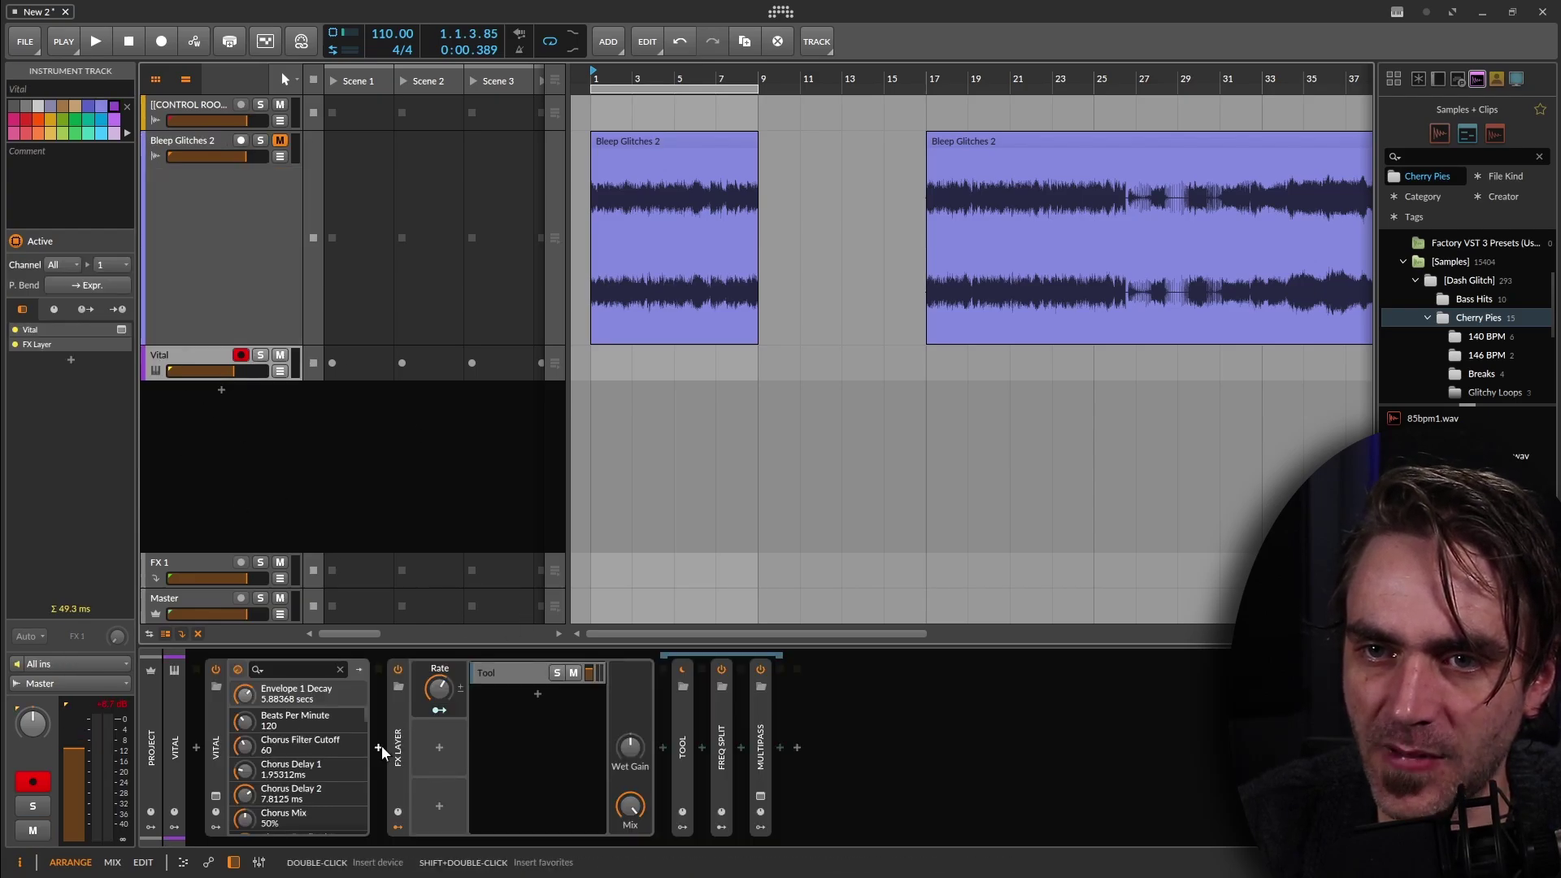
{"action": "left_click_drag", "start_coordinate": [396, 739], "coordinate": [271, 284]}
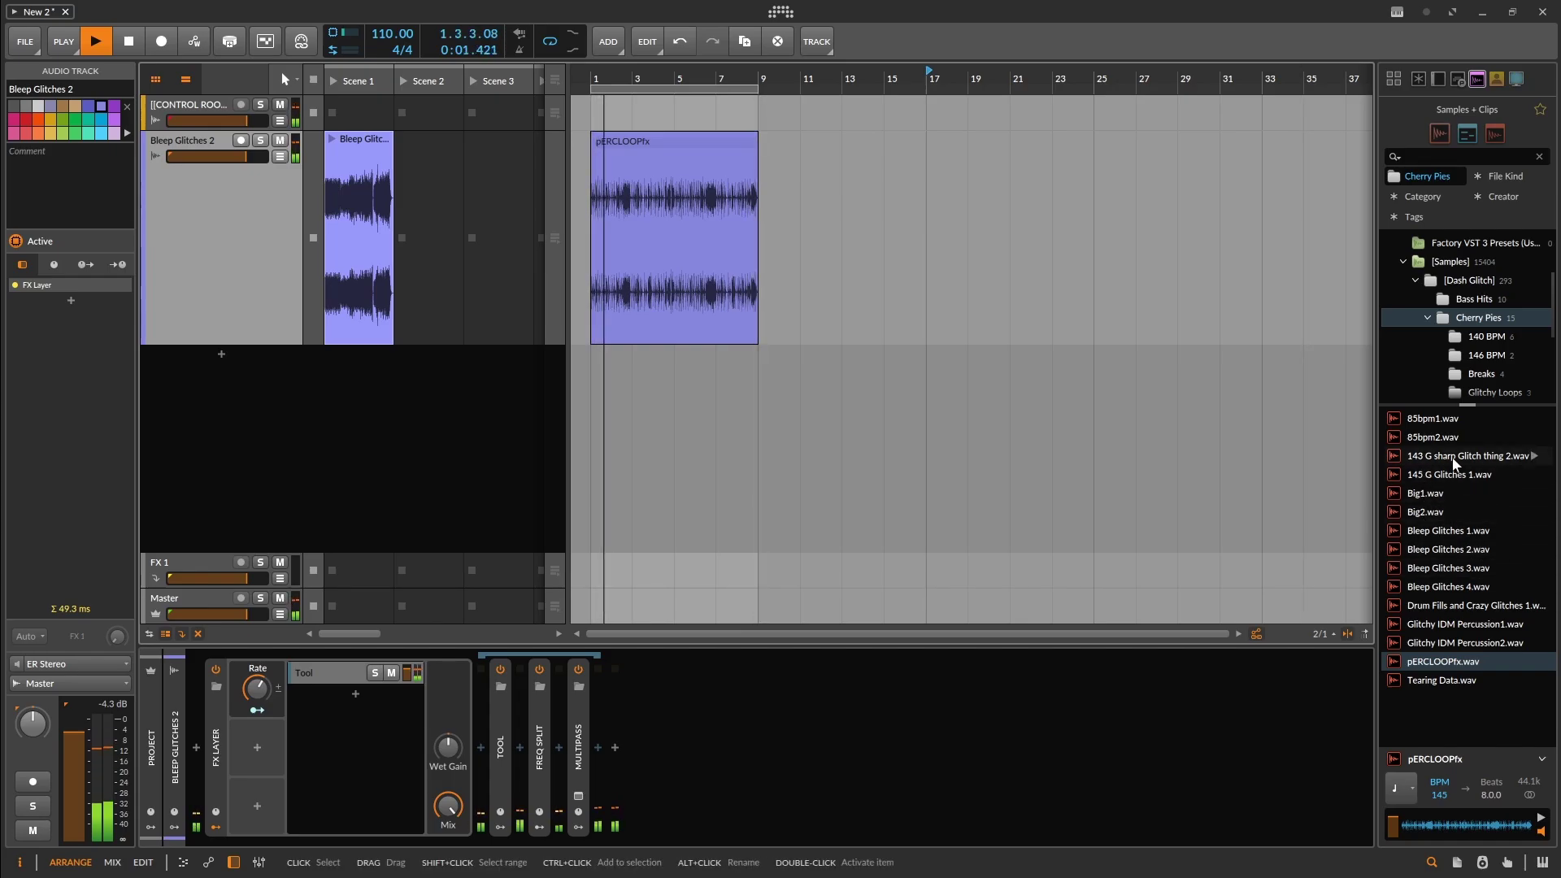
Place the Big1.wav loop from the Breaks folder at bar 1 of the Bleep Glitches 2 track and set the tempo to 141
{"action": "scroll", "coordinate": [1478, 354], "scroll_direction": "down", "scroll_amount": 1}
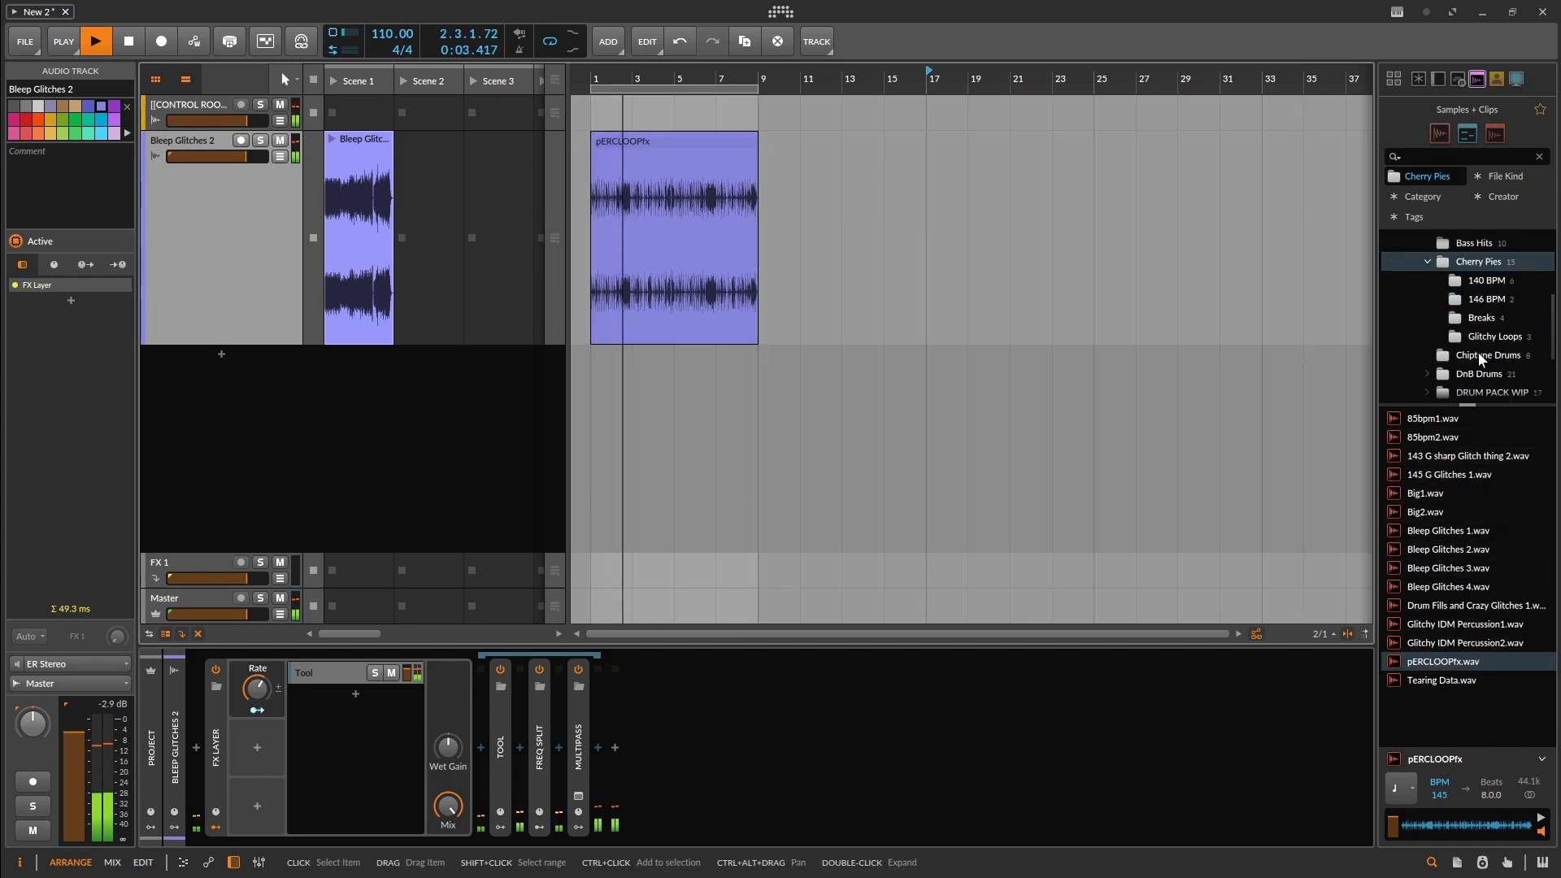
{"action": "left_click", "coordinate": [1482, 318]}
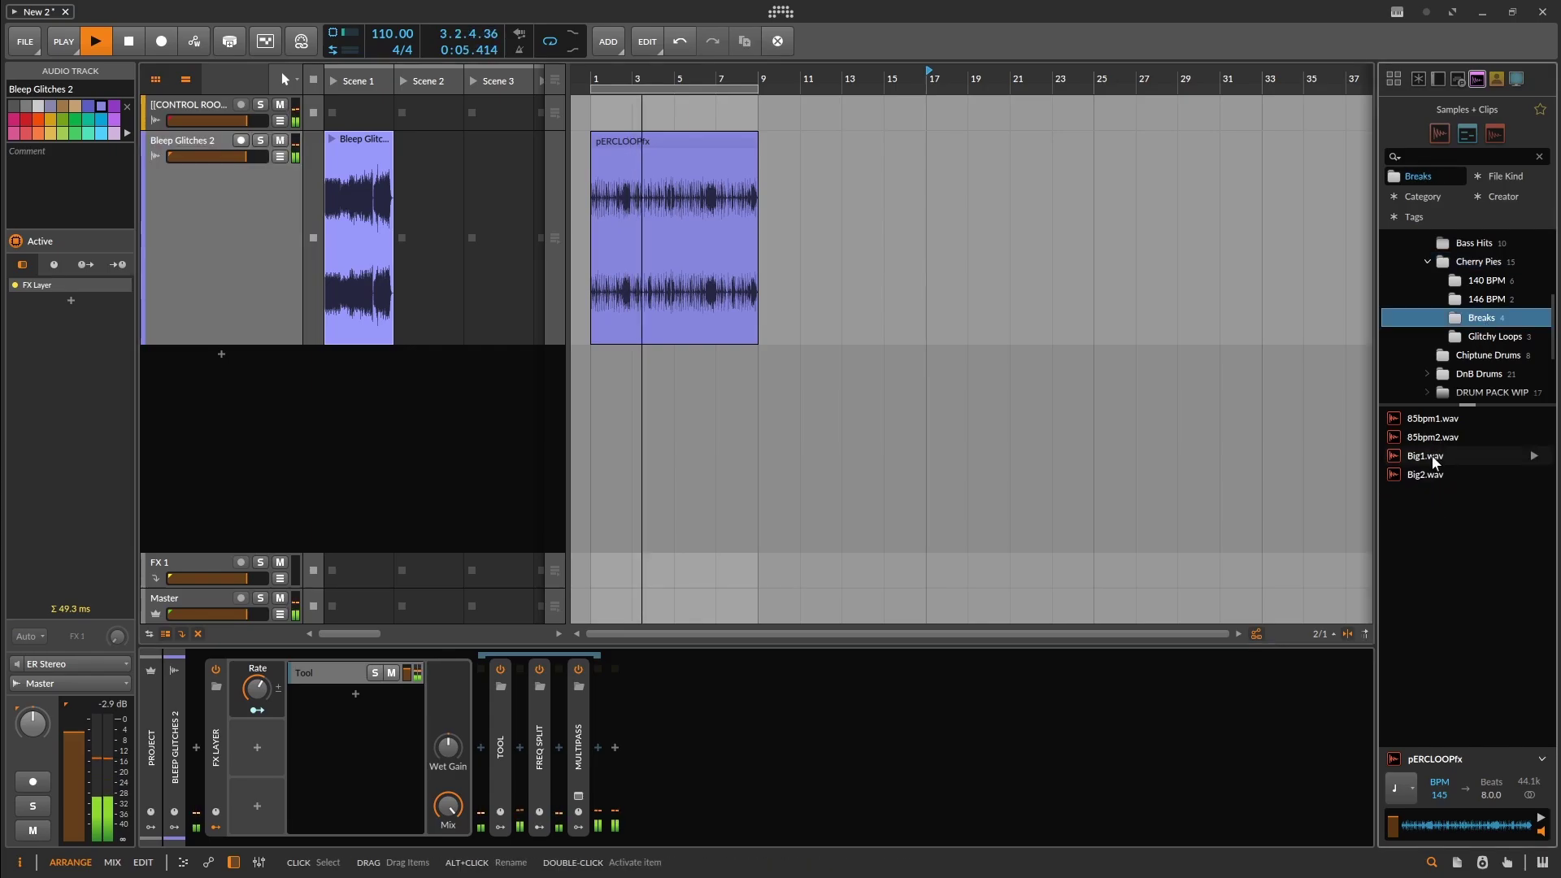
{"action": "left_click_drag", "start_coordinate": [1429, 455], "coordinate": [776, 244]}
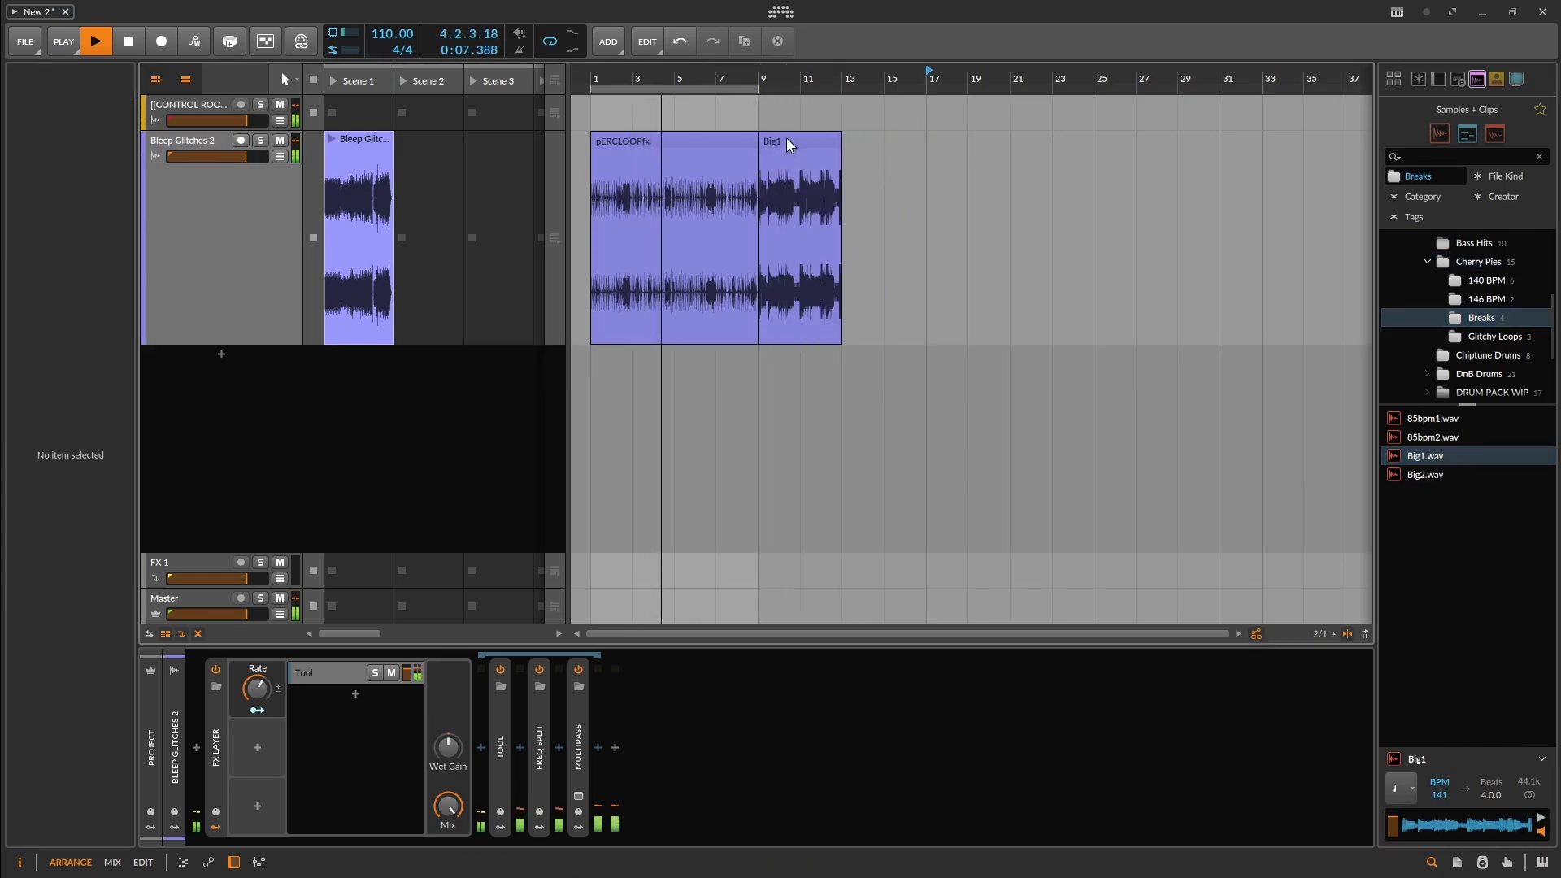
{"action": "left_click_drag", "start_coordinate": [791, 146], "coordinate": [621, 144]}
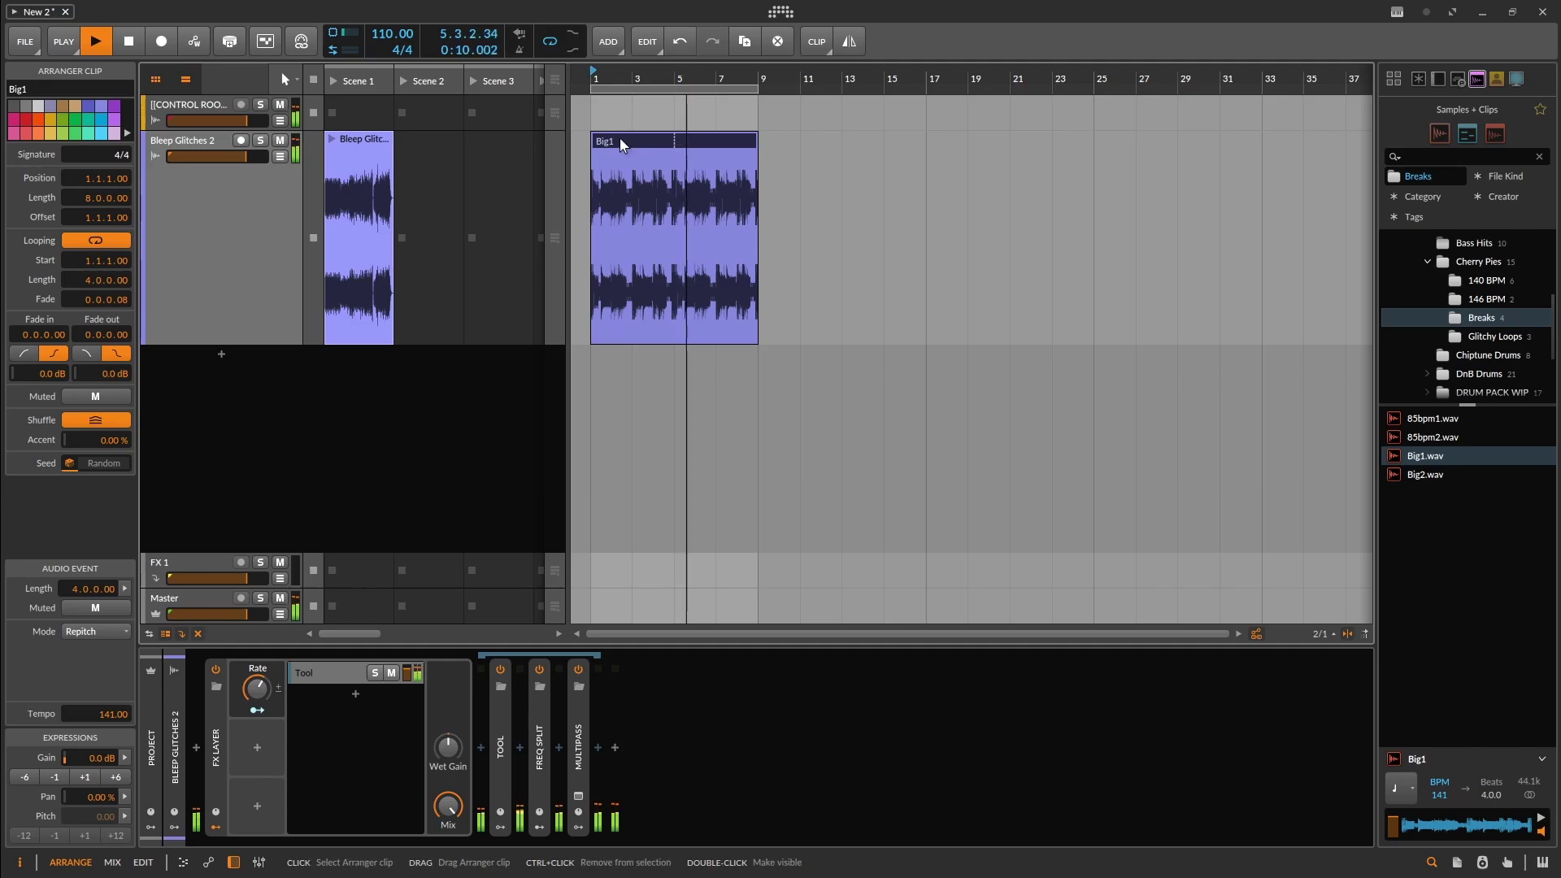
{"action": "left_click_drag", "start_coordinate": [393, 34], "coordinate": [392, 12]}
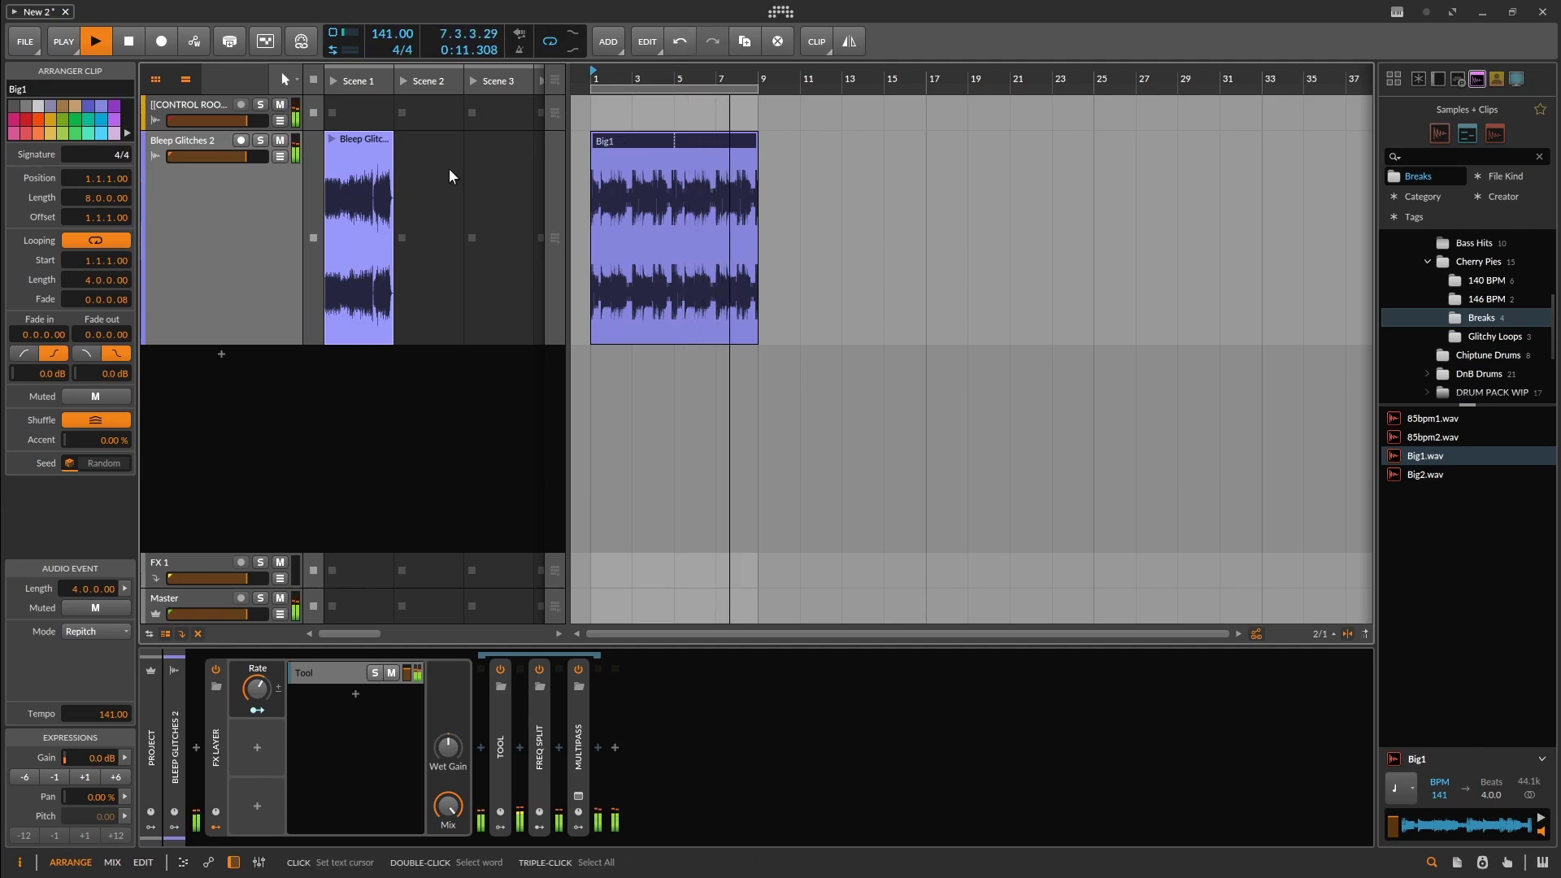
Expand the Freq Split, turn the FX Layer's Rate macro down to 0%, and swap the Big1 loop for Big2.wav
{"action": "left_click", "coordinate": [539, 761]}
{"action": "left_click", "coordinate": [539, 762]}
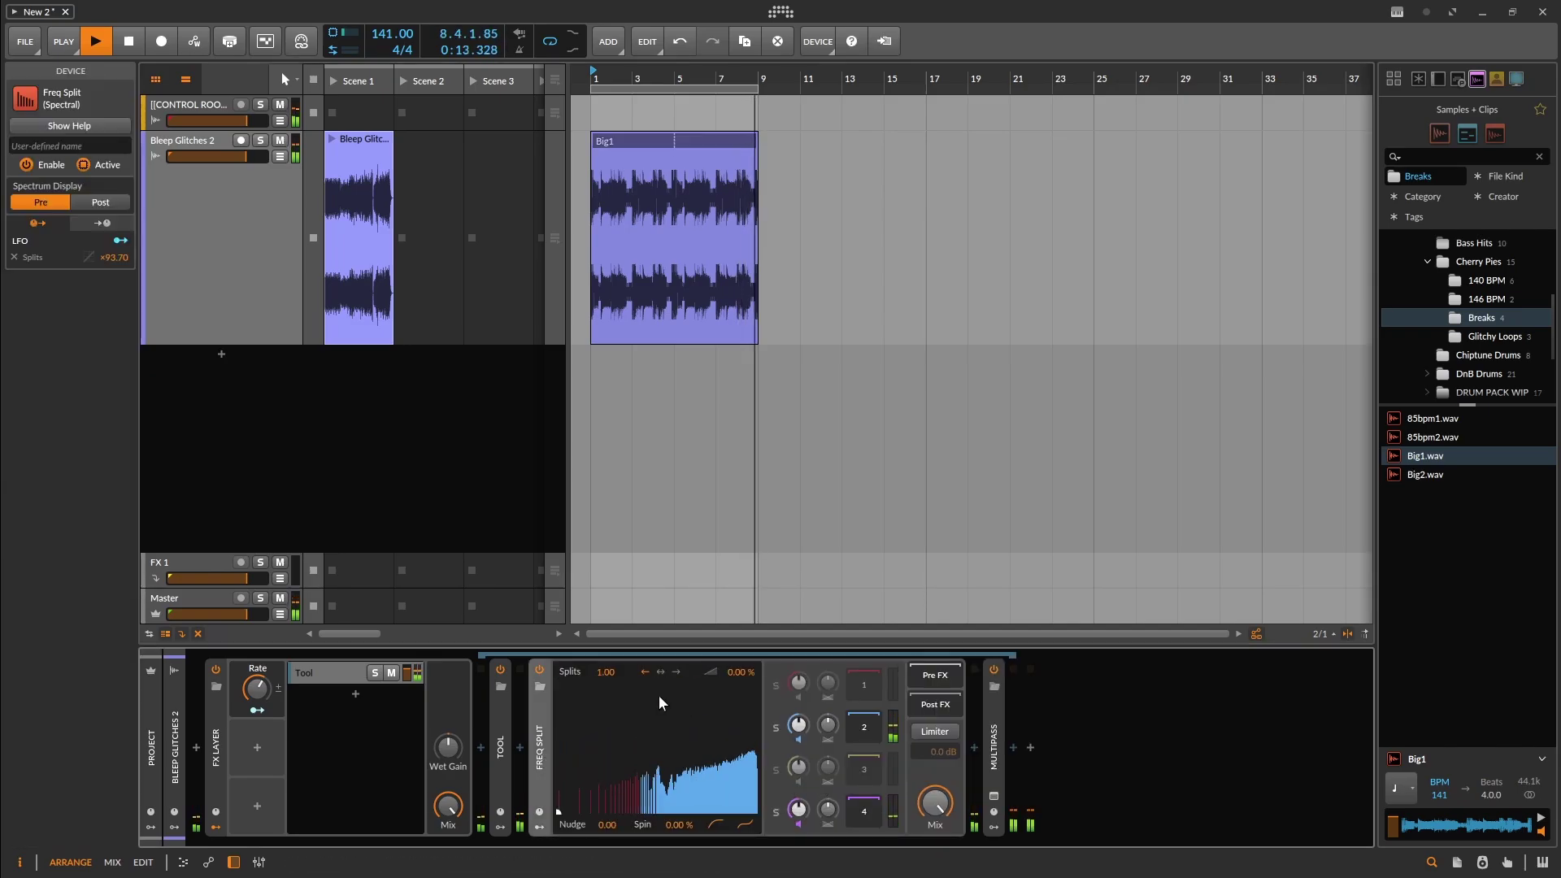
{"action": "left_click_drag", "start_coordinate": [256, 688], "coordinate": [256, 731]}
{"action": "key", "text": "Down"}
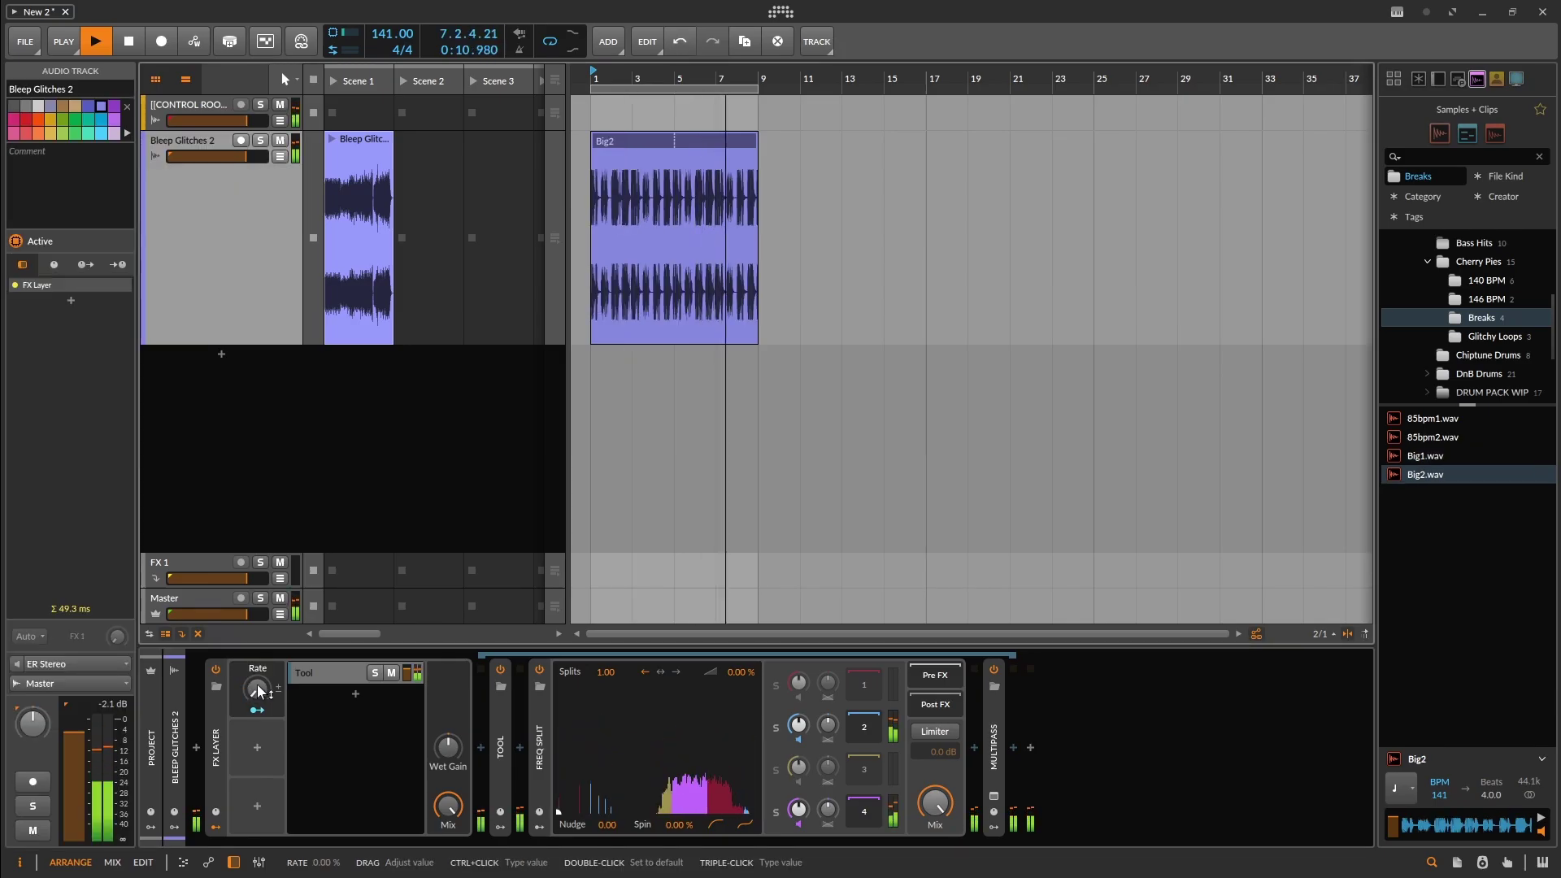
Fill bars 1 to 8 with the TL2.wav loop from the DnB Drums folder and set the tempo to 174
{"action": "scroll", "coordinate": [1484, 342], "scroll_direction": "down", "scroll_amount": 2}
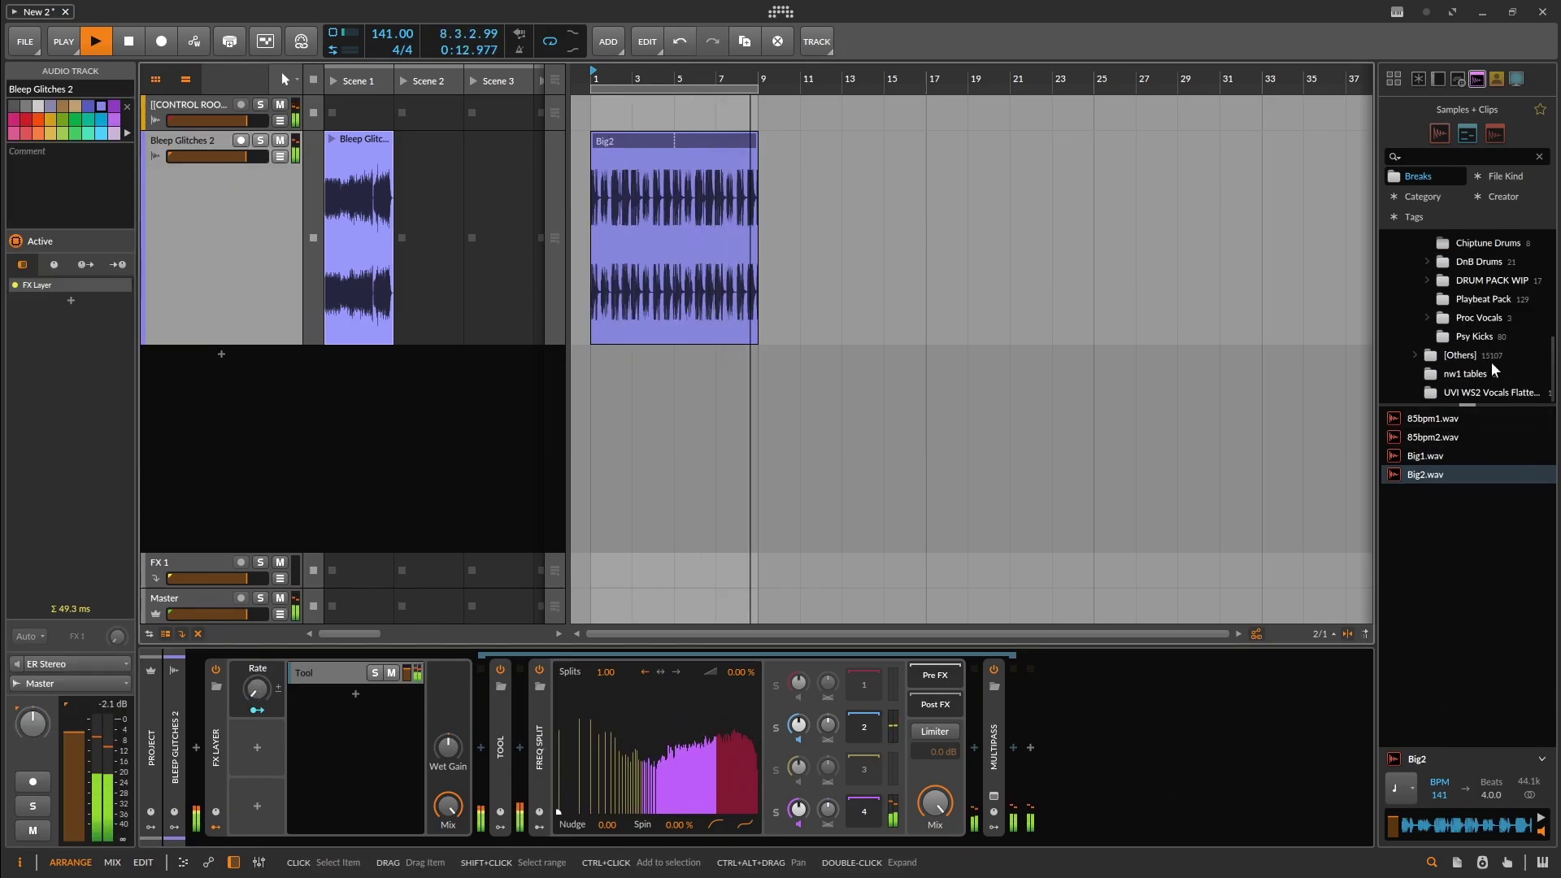
{"action": "left_click", "coordinate": [1478, 261]}
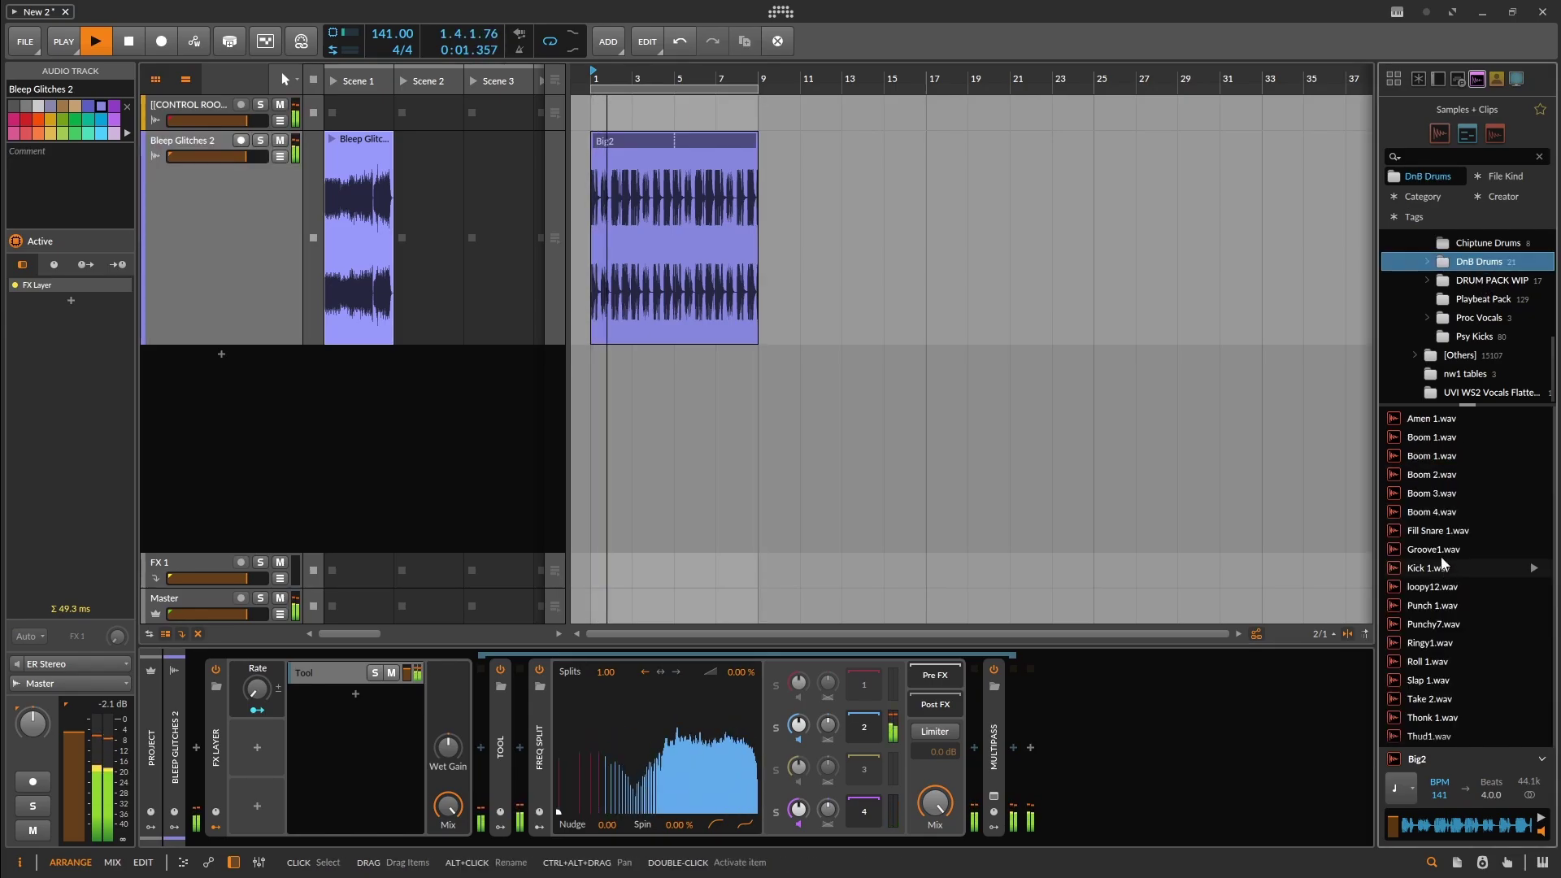
{"action": "left_click_drag", "start_coordinate": [1431, 529], "coordinate": [672, 147]}
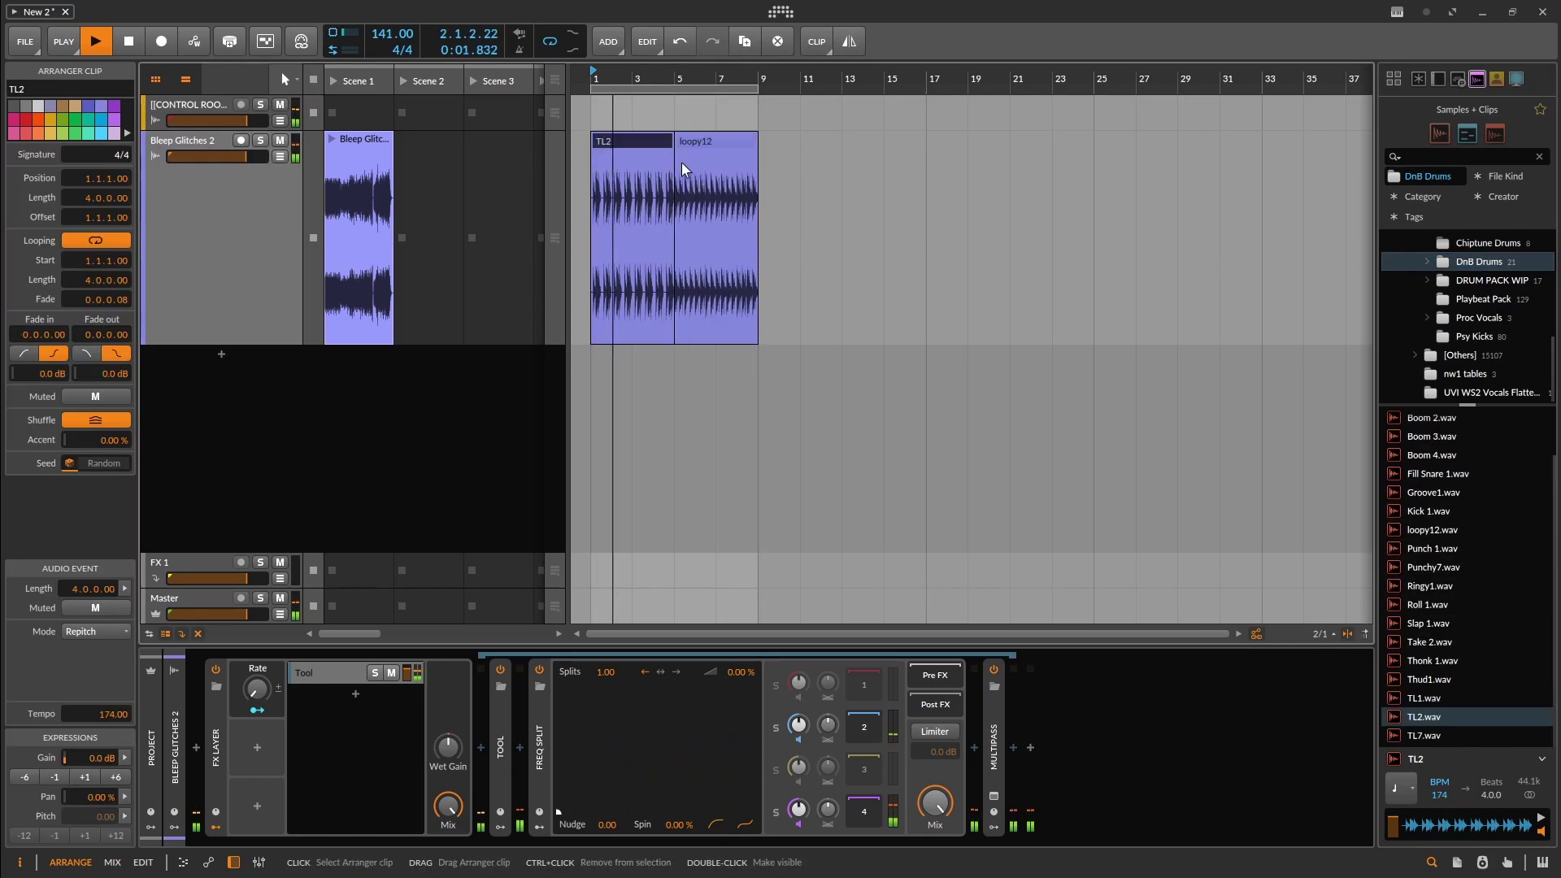
{"action": "key", "text": "ctrl+z"}
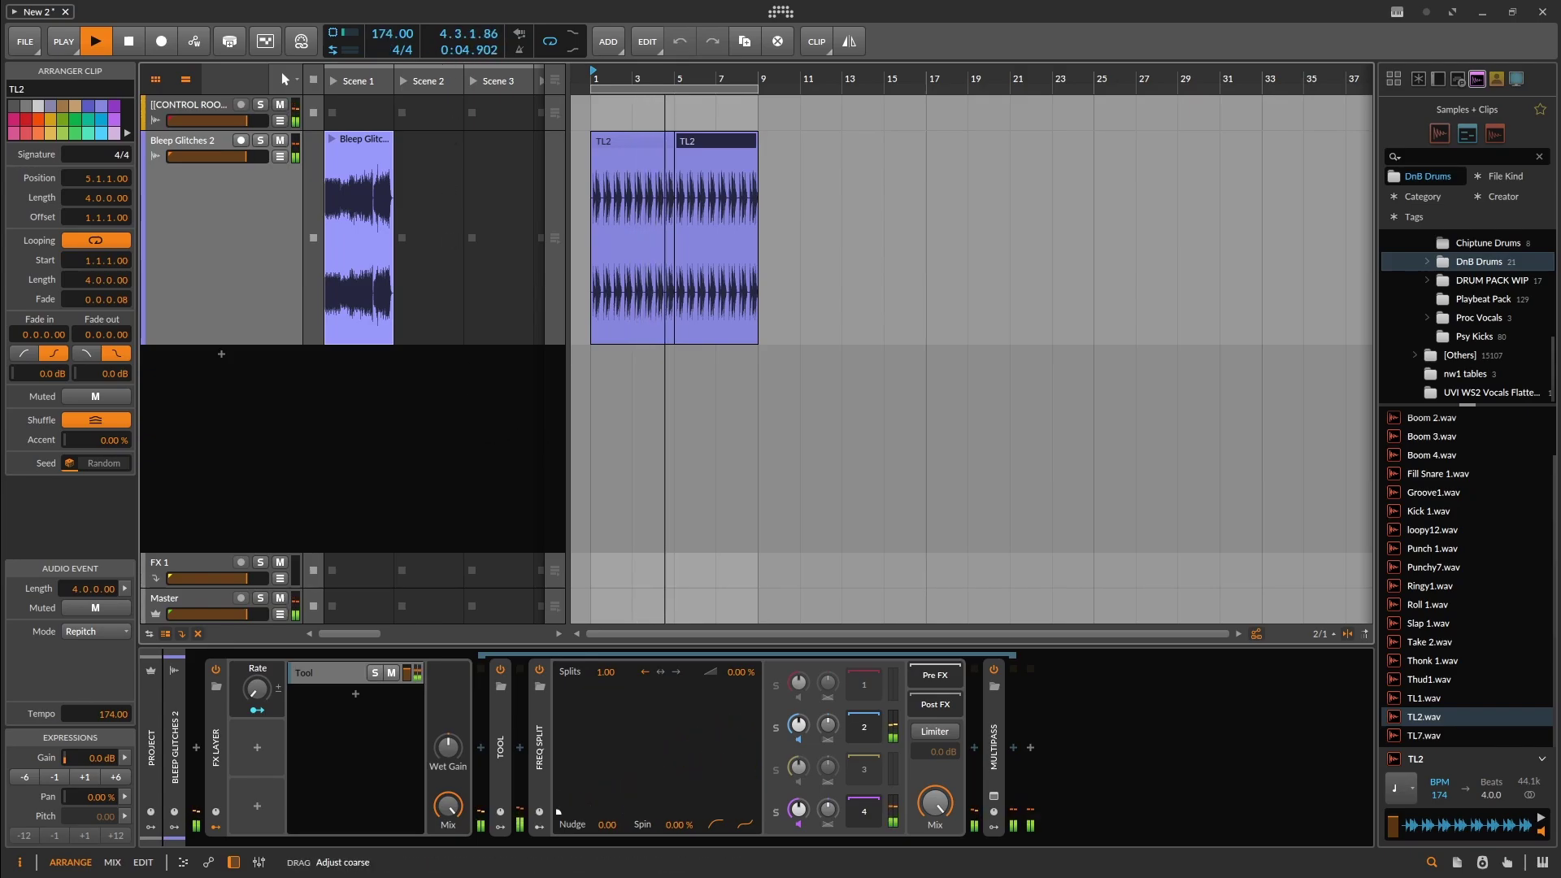
Adjust the FX Layer's Rate macro while the drum loop plays
{"action": "left_click_drag", "start_coordinate": [266, 694], "coordinate": [257, 695]}
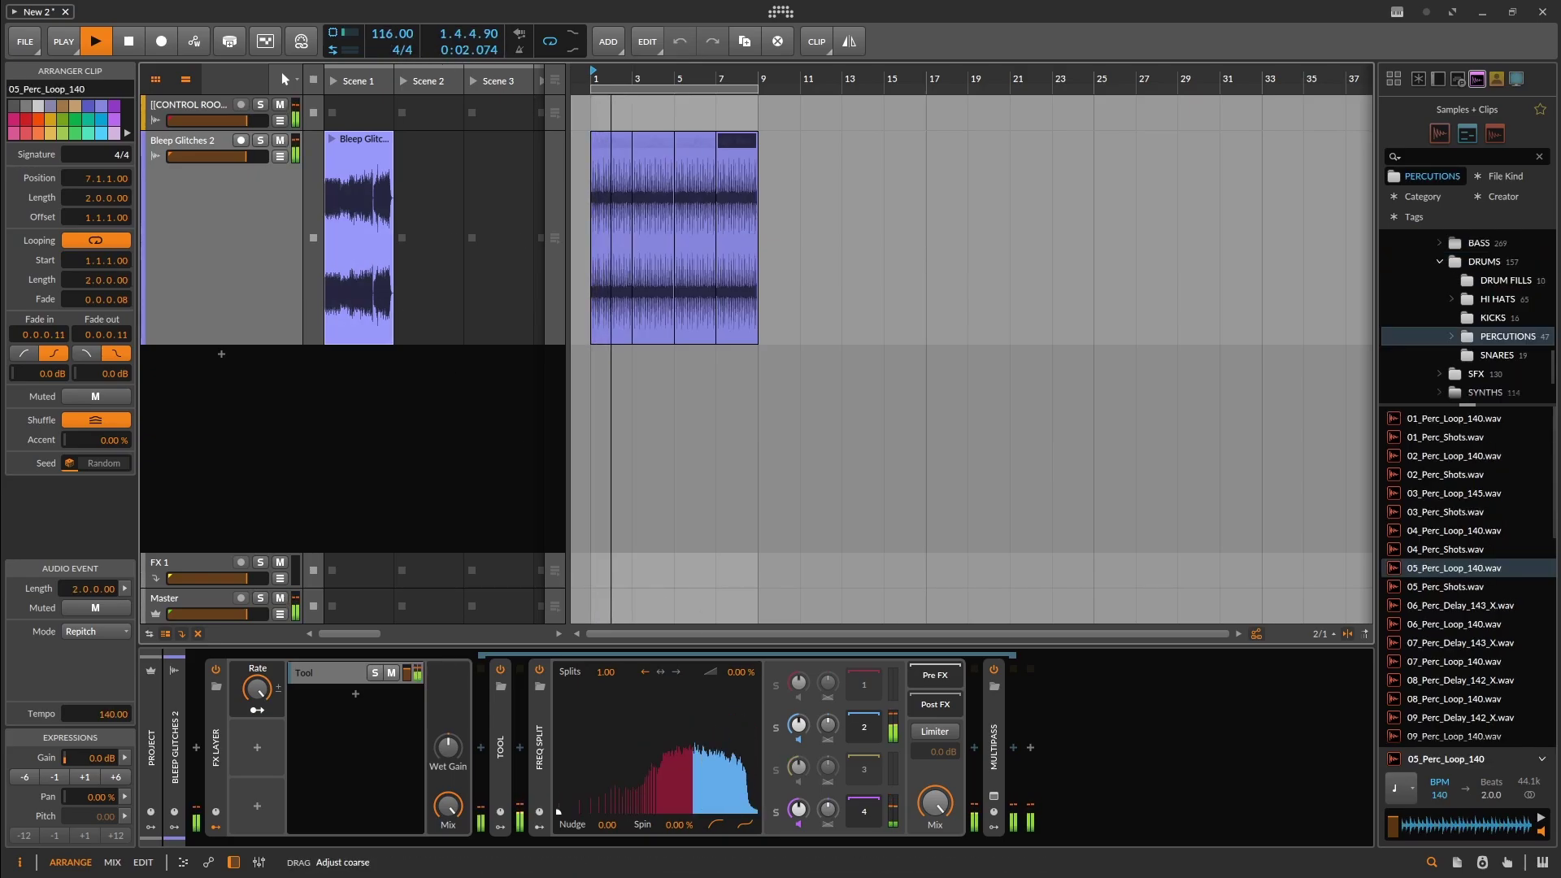
Vary the FX Layer's Rate macro, including around 80%, to shape the percussion loops with the modulated Freq Split
{"action": "left_click_drag", "start_coordinate": [267, 699], "coordinate": [267, 701]}
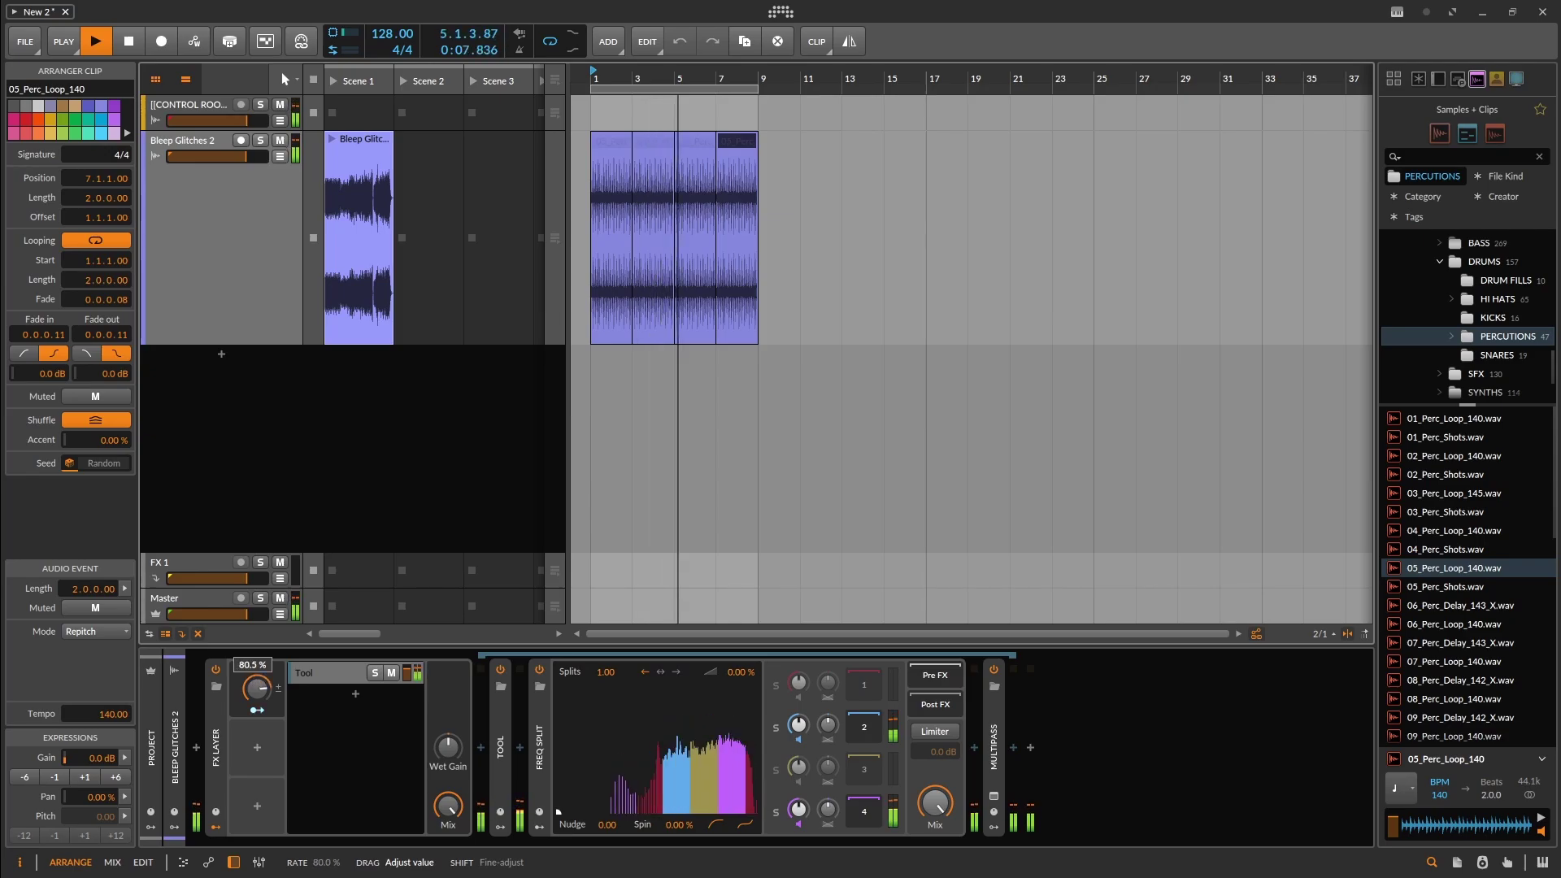
{"action": "left_click_drag", "start_coordinate": [267, 701], "coordinate": [257, 707]}
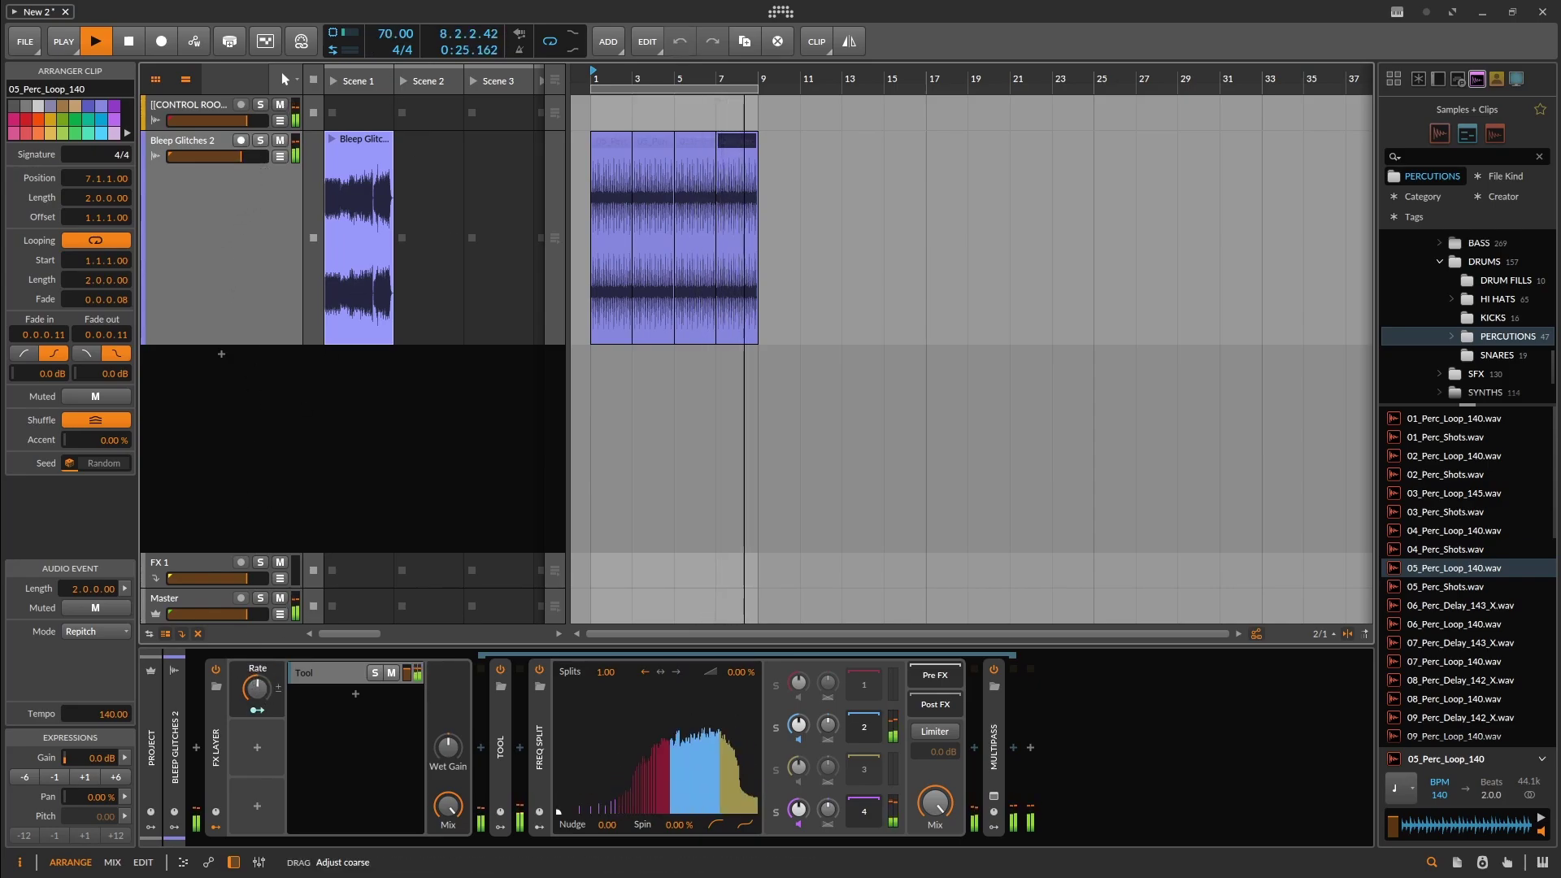
{"action": "left_click_drag", "start_coordinate": [257, 689], "coordinate": [257, 672]}
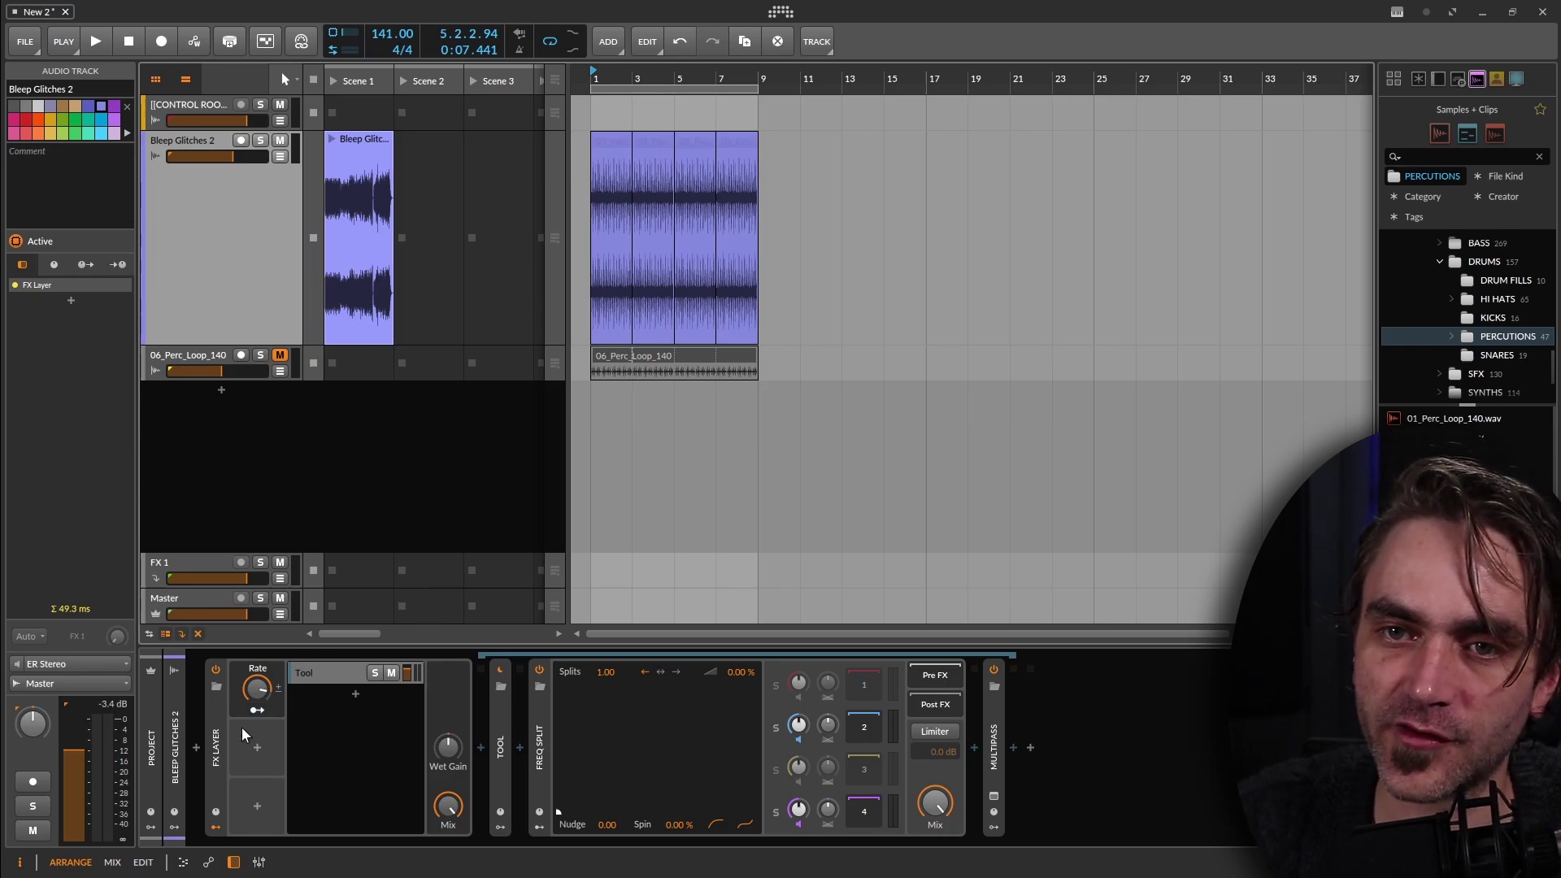
{"action": "left_click_drag", "start_coordinate": [262, 690], "coordinate": [262, 675]}
Add the Infiltrator effect after Multipass and load its Little Fills 1 preset from the Beat Mashing Edits and Fills category
{"action": "left_click", "coordinate": [1048, 757]}
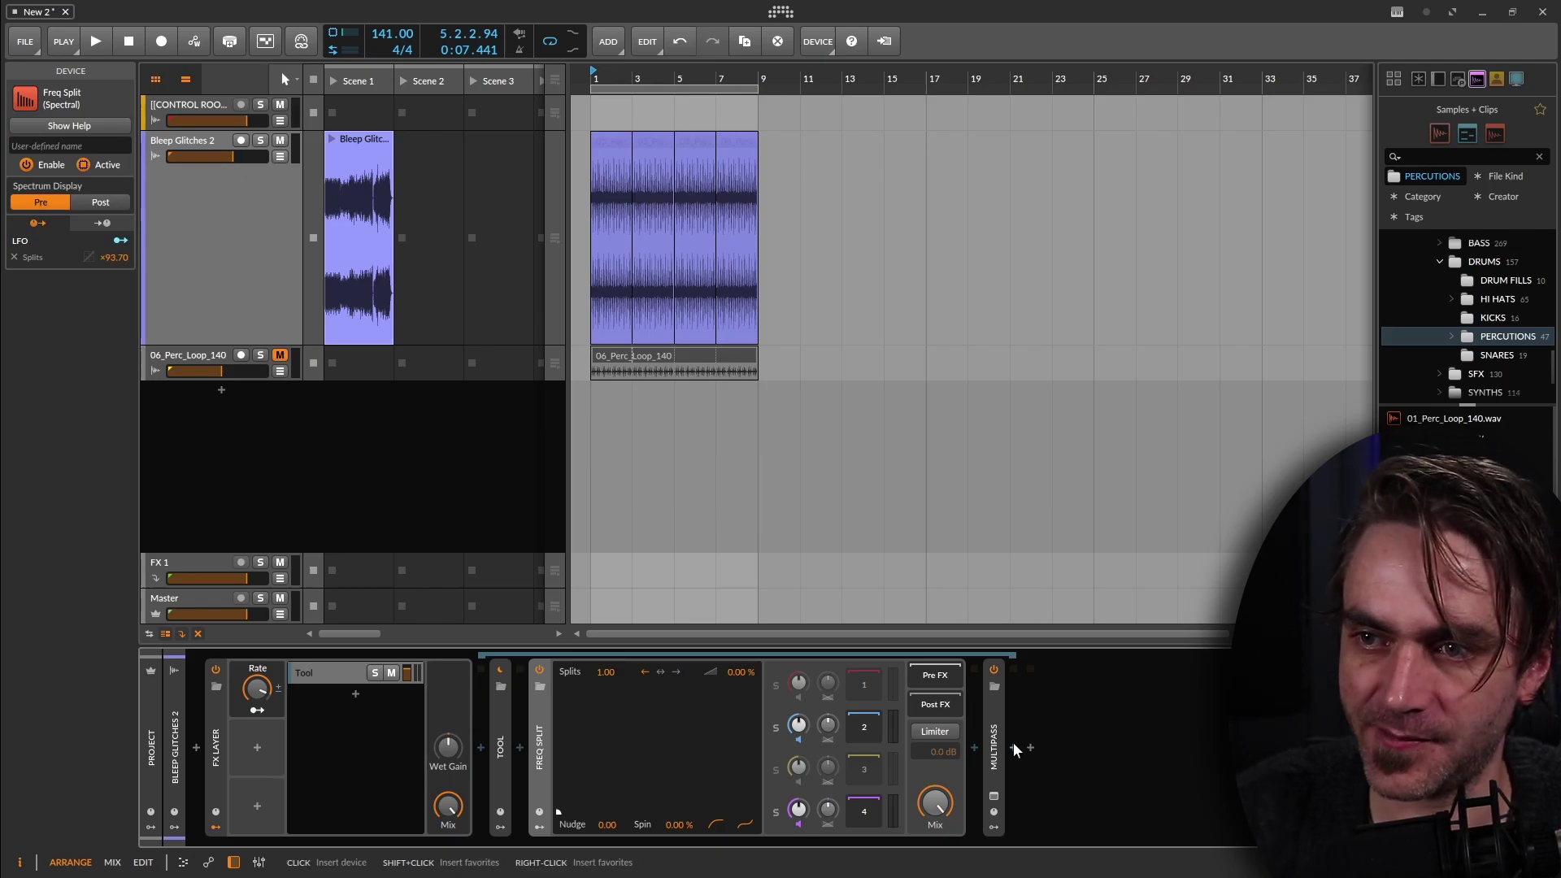
{"action": "left_click", "coordinate": [1029, 745]}
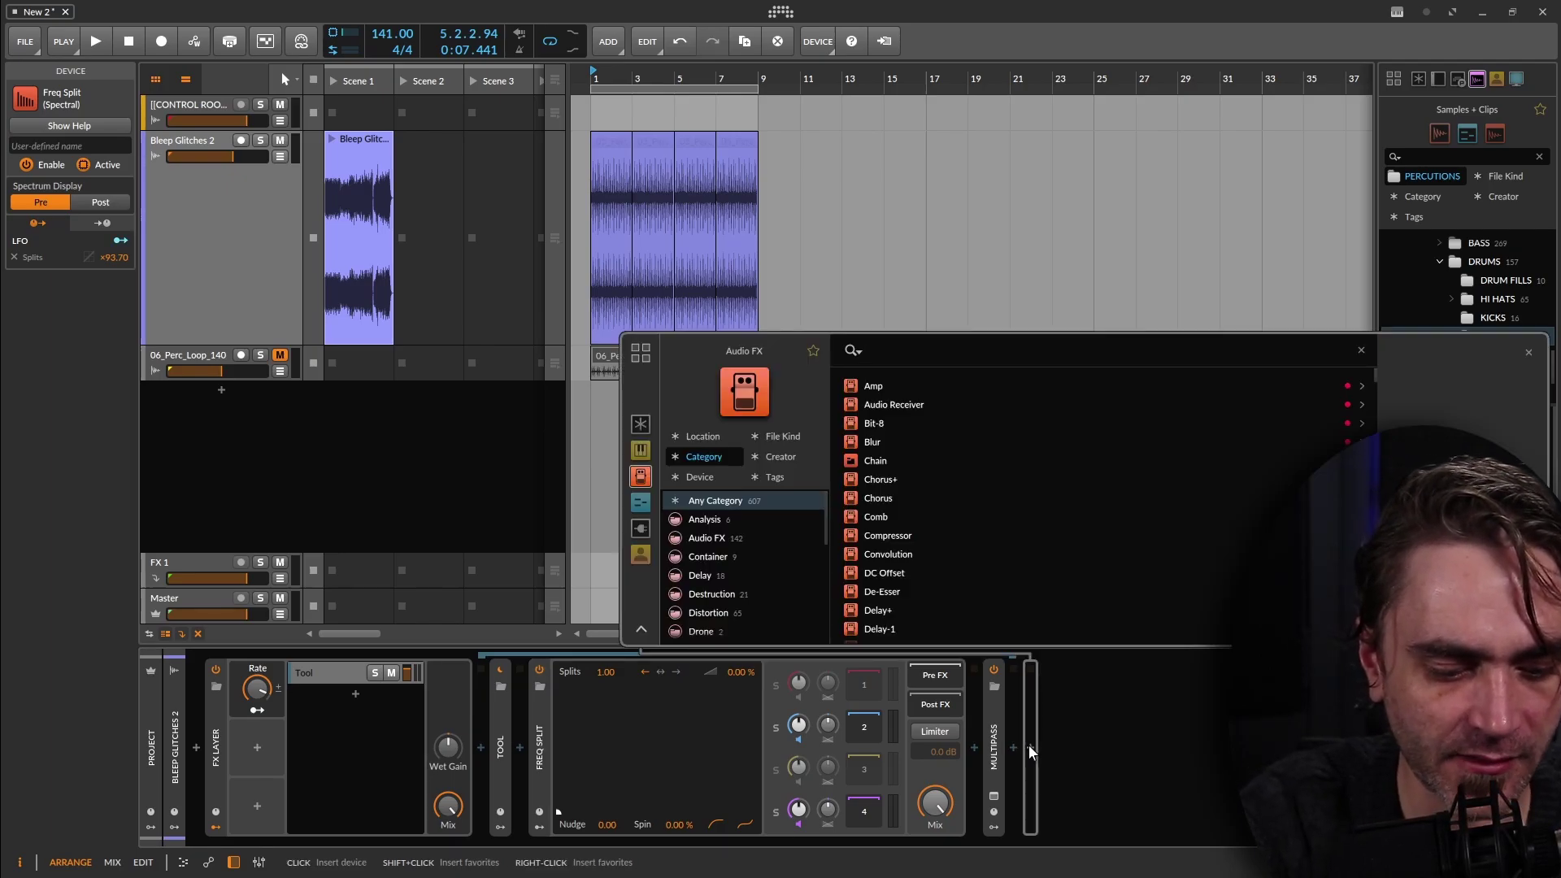
{"action": "type", "text": "infil"}
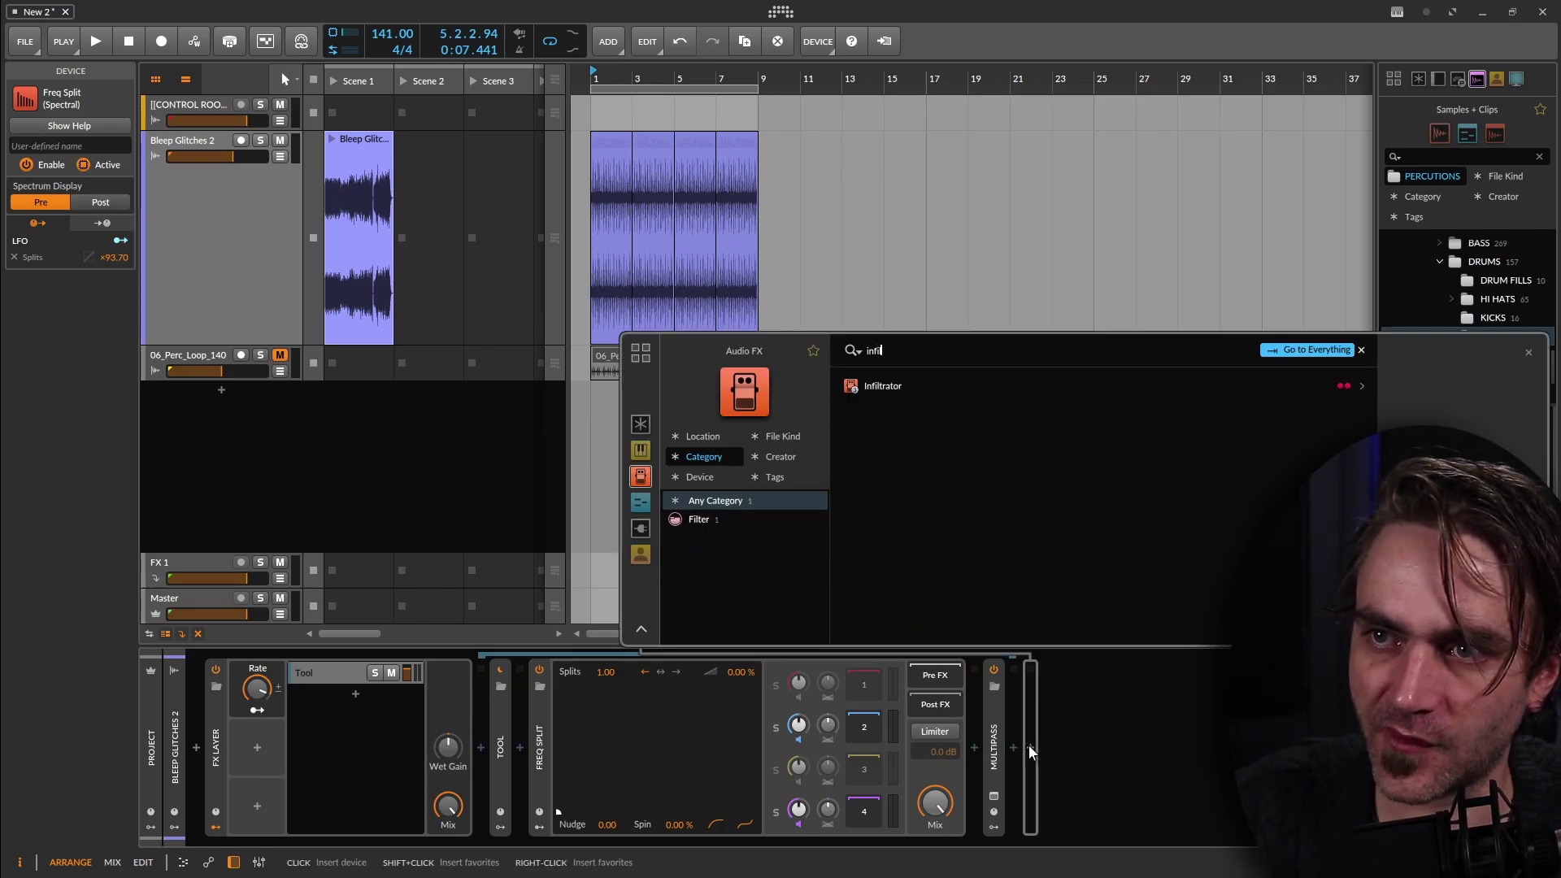
{"action": "left_click", "coordinate": [891, 387]}
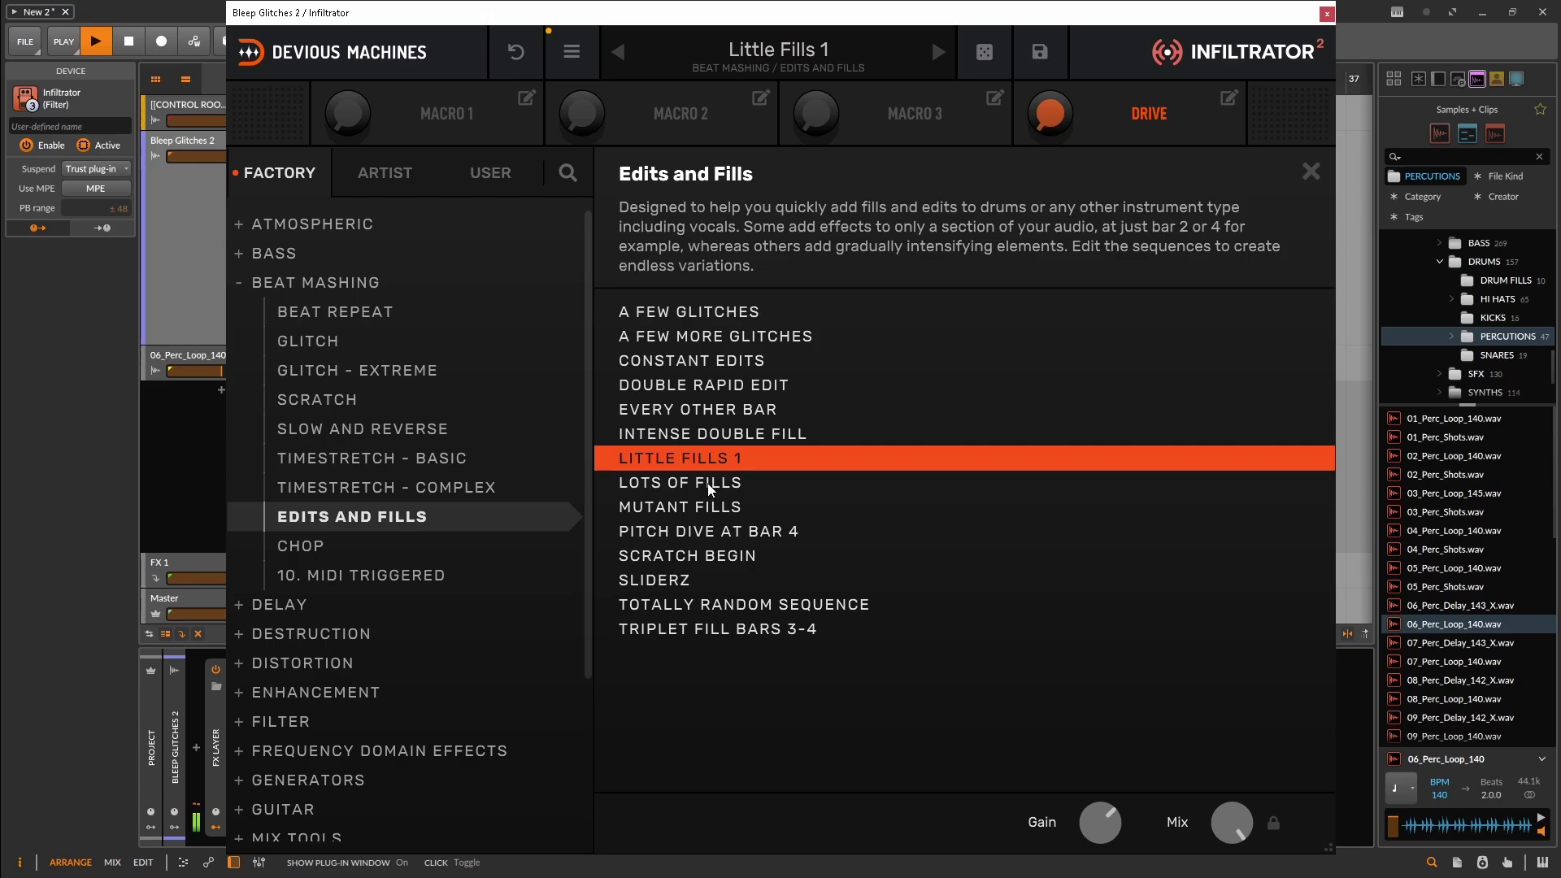
{"action": "left_click", "coordinate": [1327, 14]}
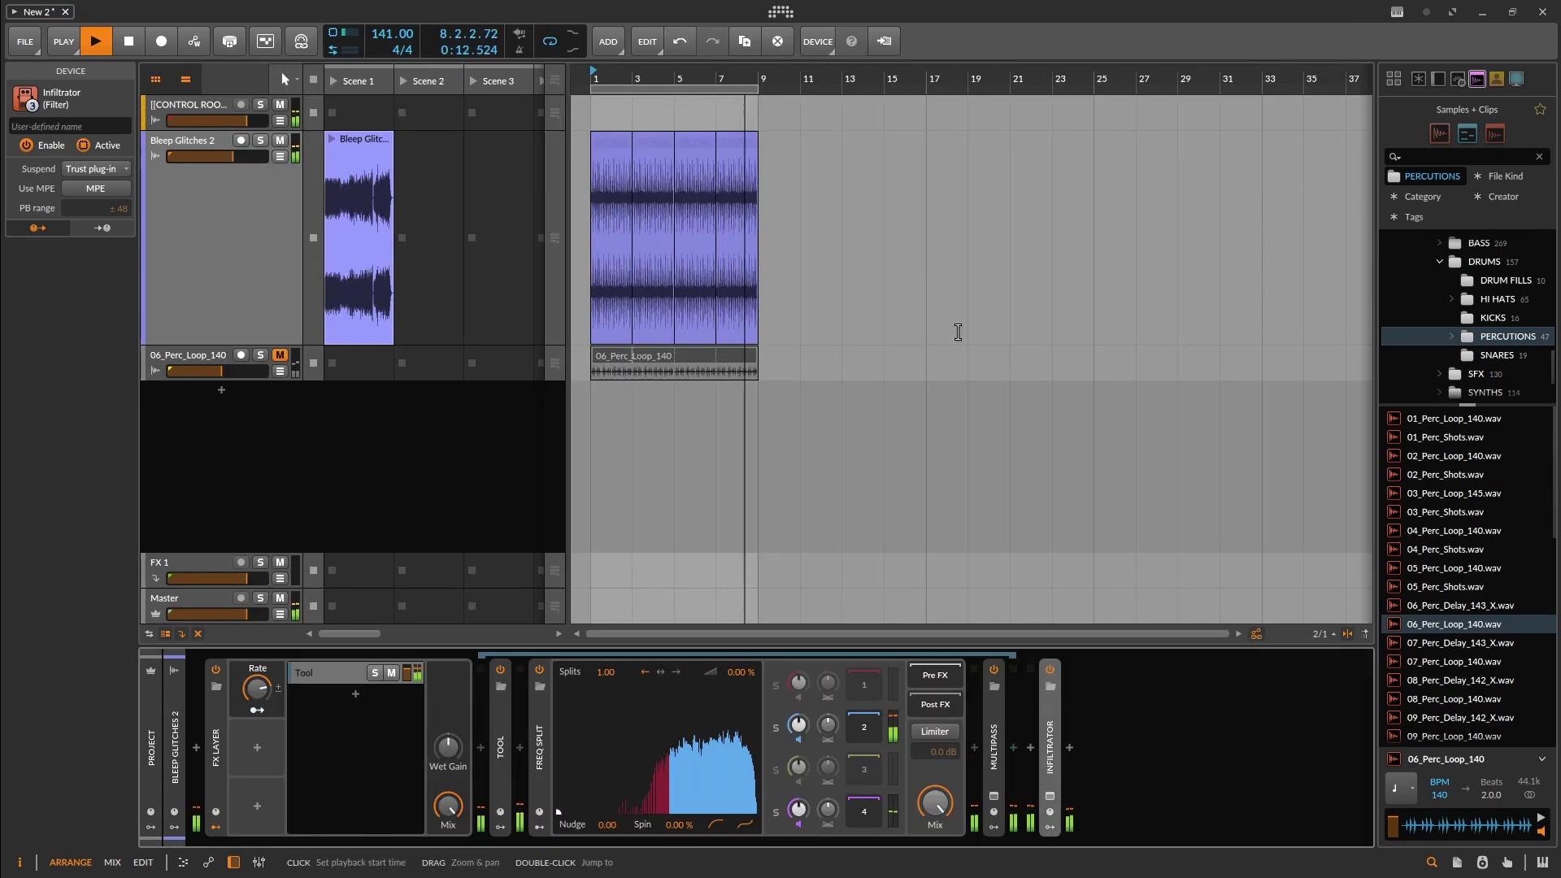
Balance the loops by raising the Bleep Glitches 2 volume and unmuting the 06_Perc_Loop_140 track at -7.0 dB, and stop playback
{"action": "left_click_drag", "start_coordinate": [224, 165], "coordinate": [228, 165]}
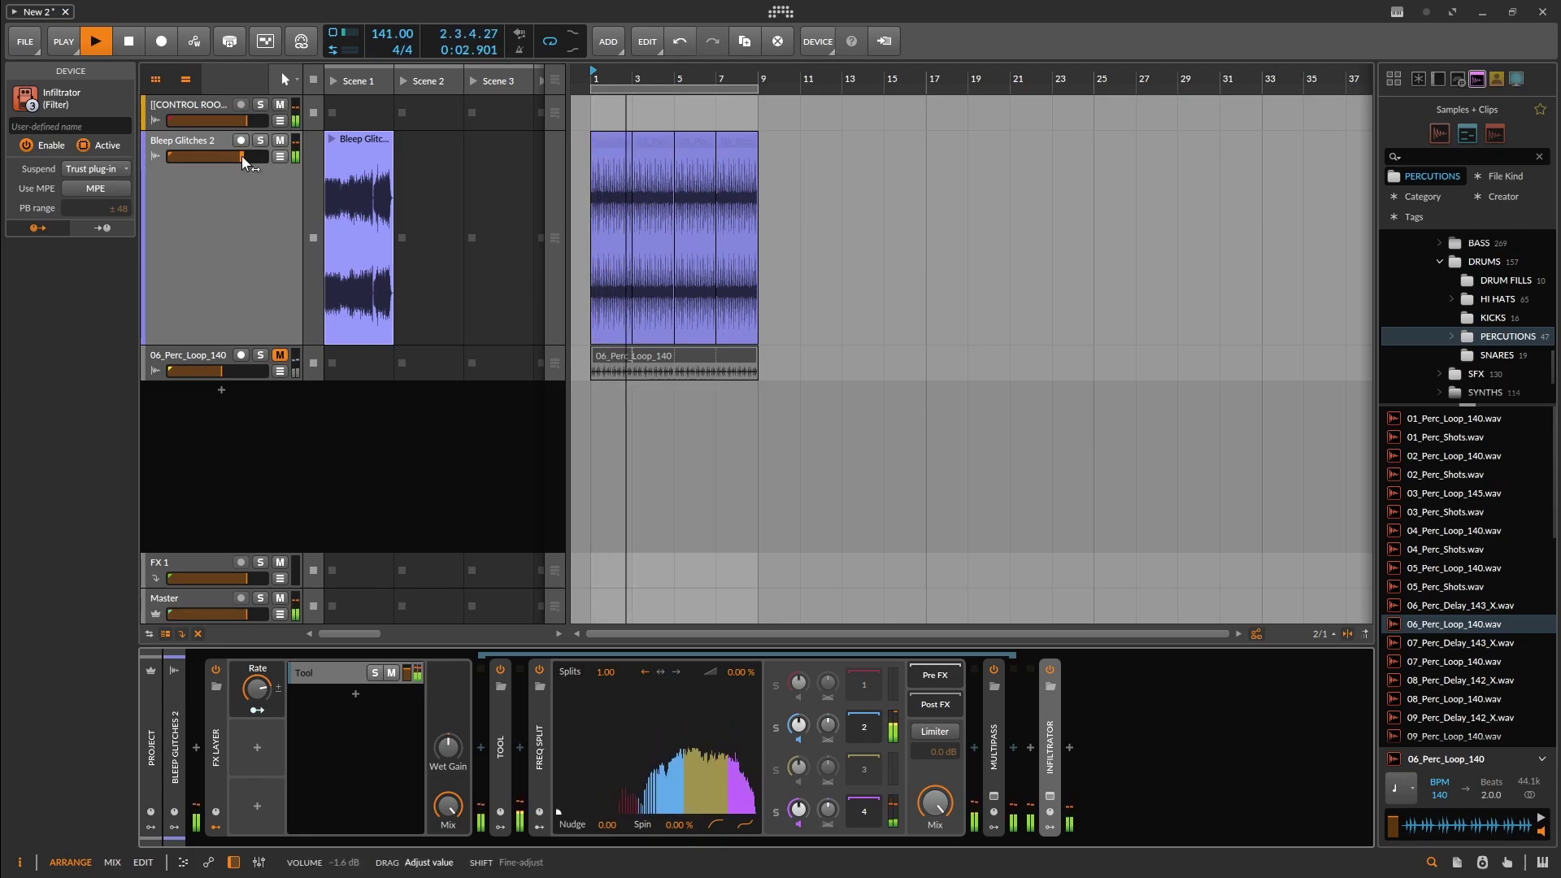
{"action": "left_click", "coordinate": [280, 356]}
{"action": "left_click_drag", "start_coordinate": [220, 372], "coordinate": [231, 370]}
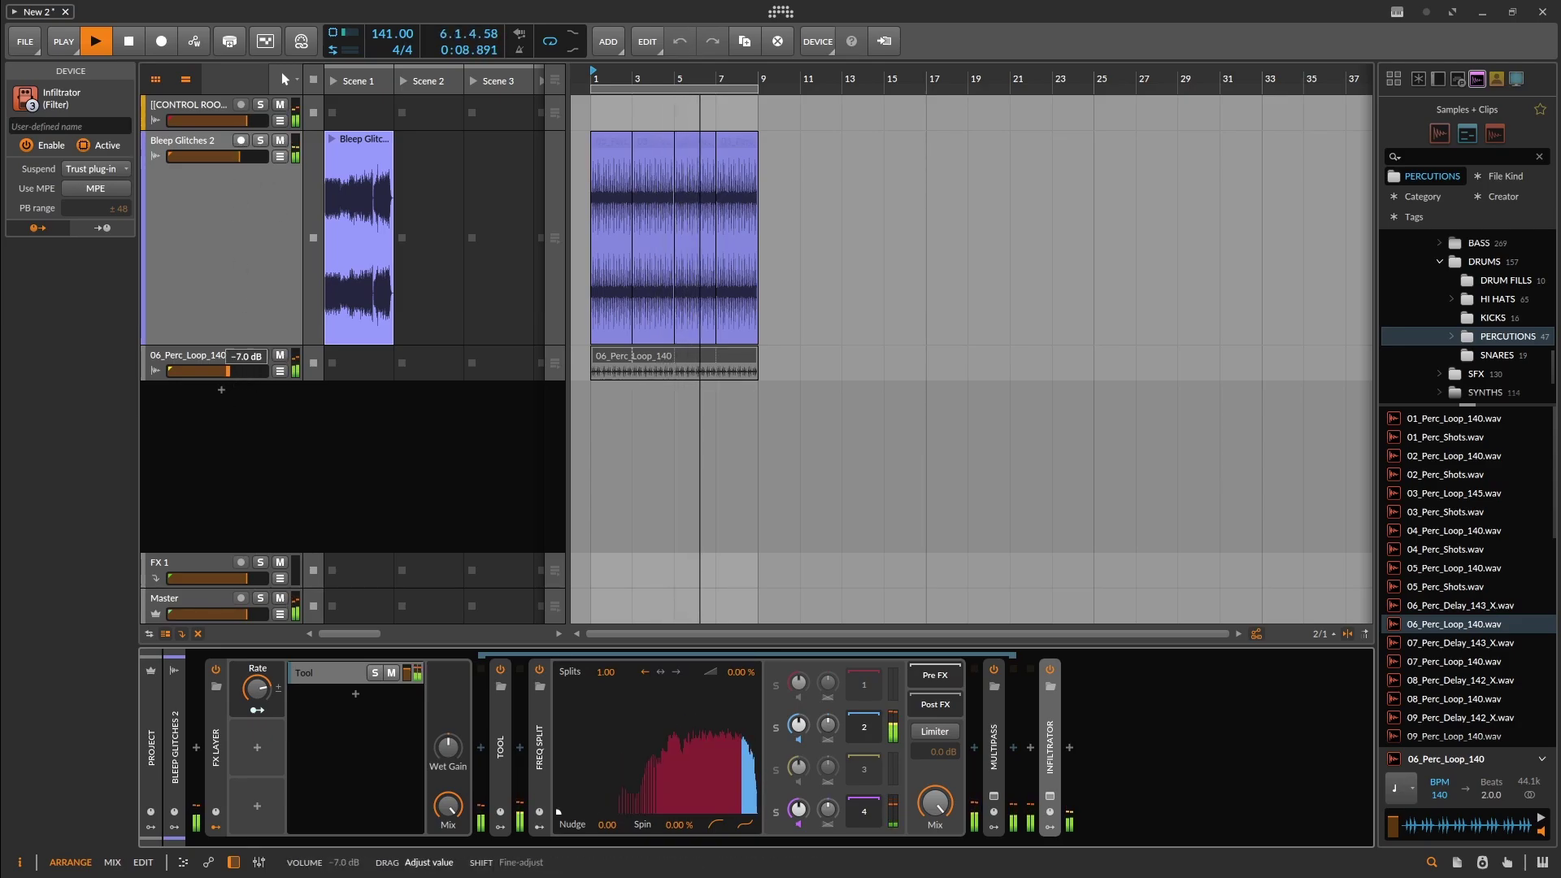
{"action": "left_click", "coordinate": [206, 308]}
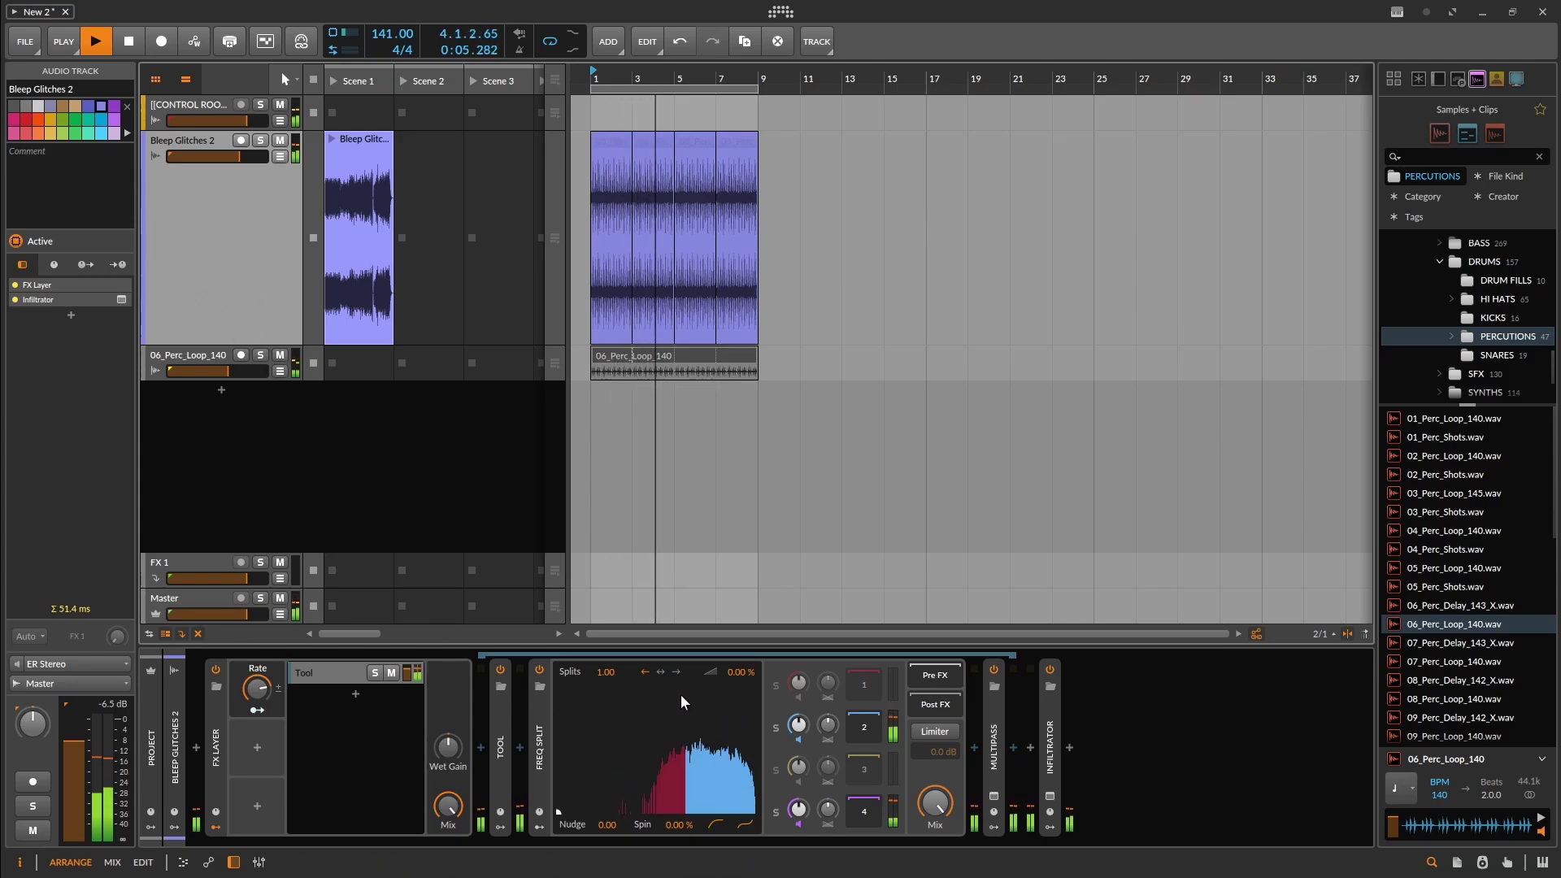
{"action": "key", "text": "space"}
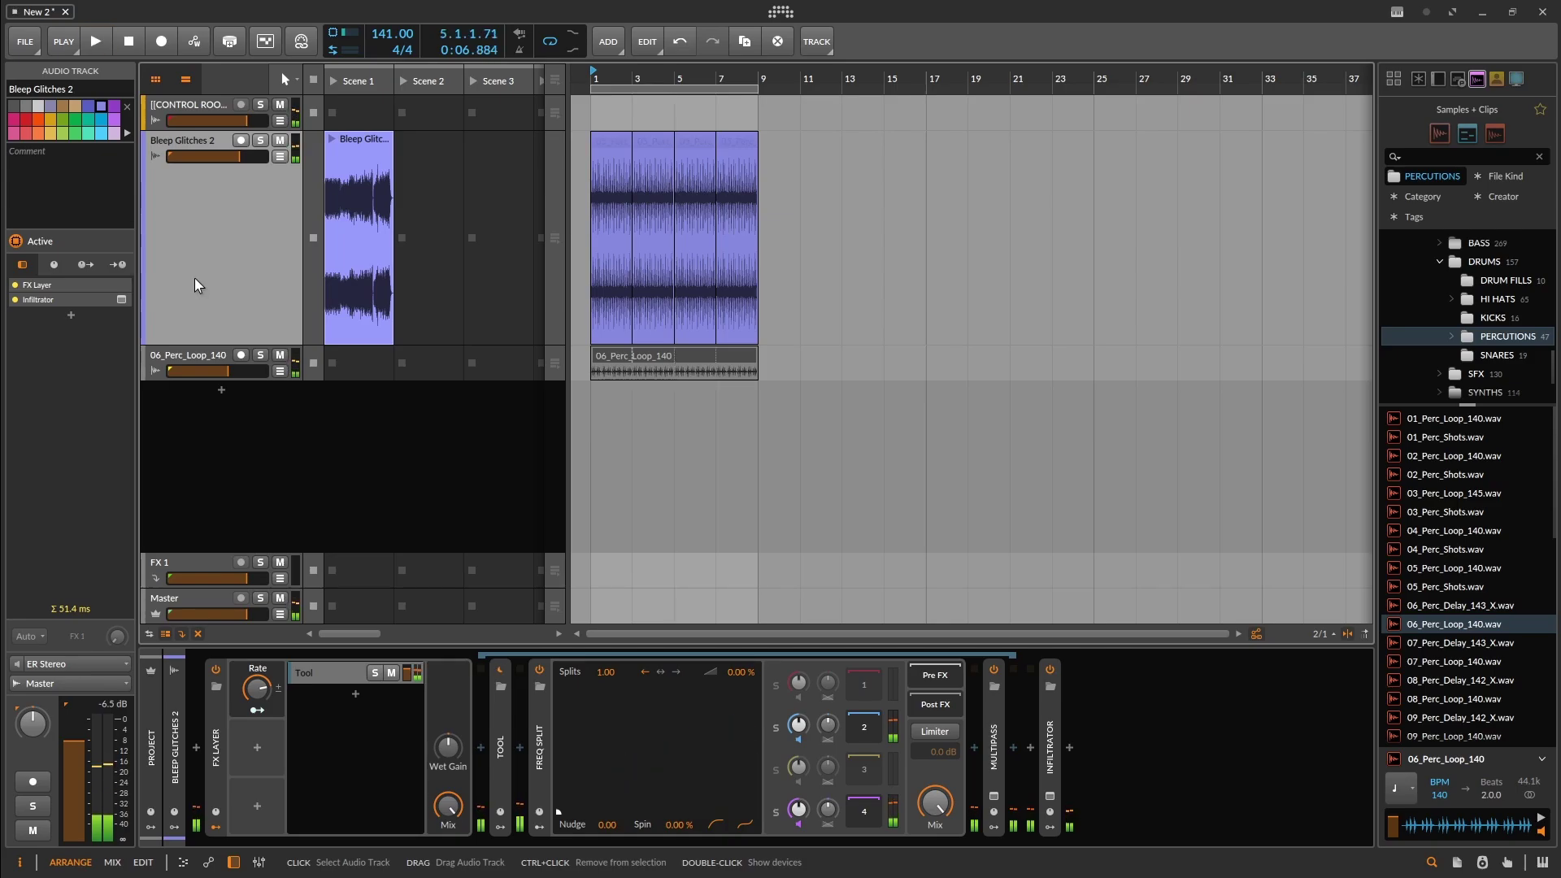